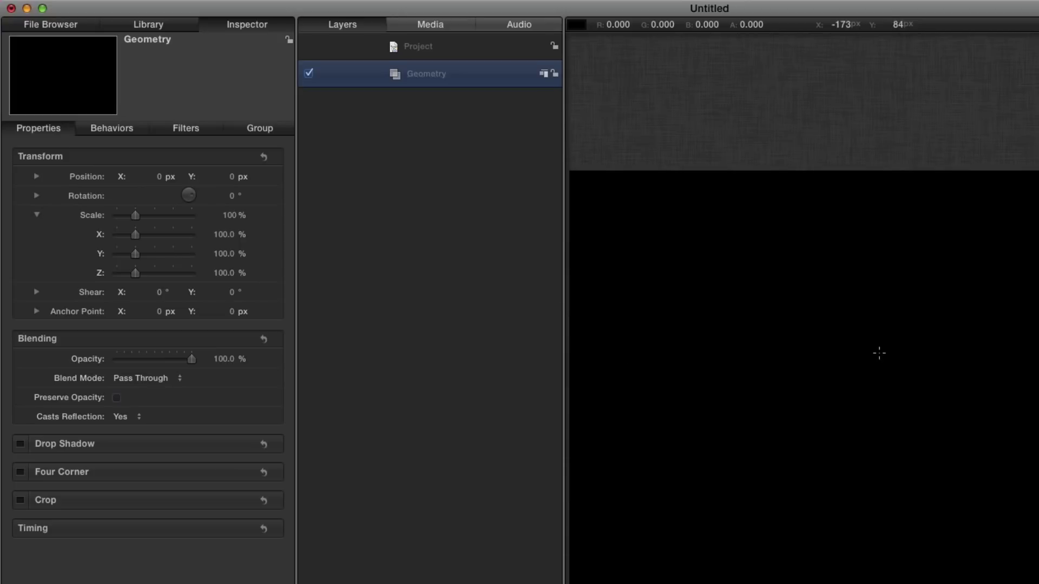
Draw a rectangle about 106 by 149 px near the canvas centre in the Geometry group and rename it Flap.
drag(882, 356, 954, 457)
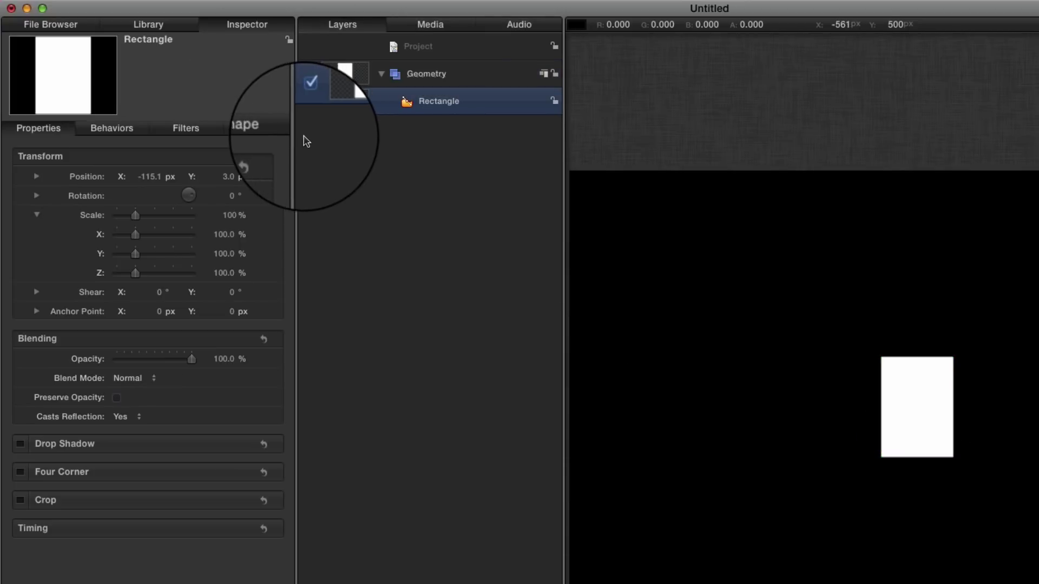
double_click(427, 106)
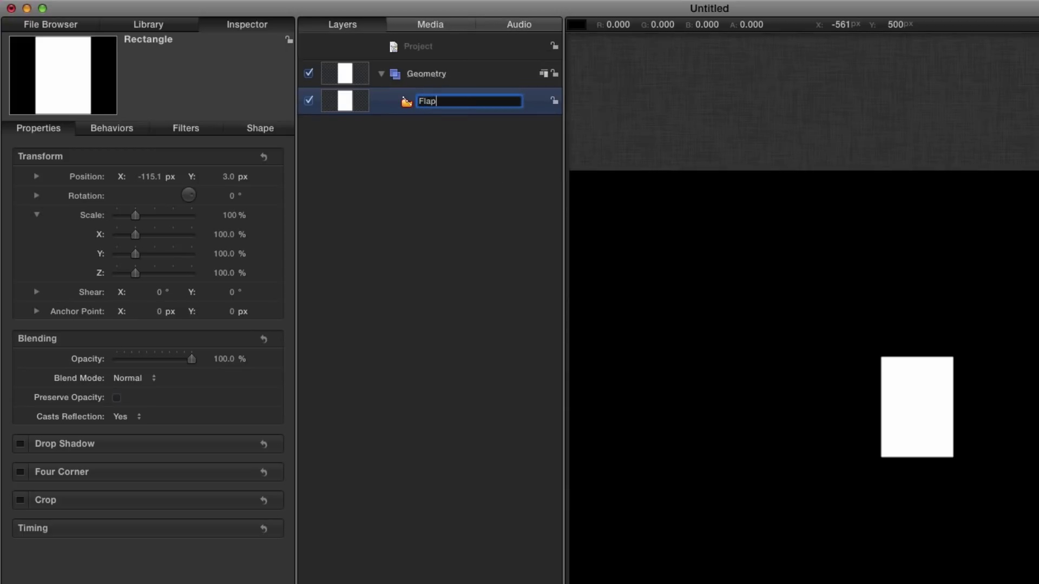
key(Return)
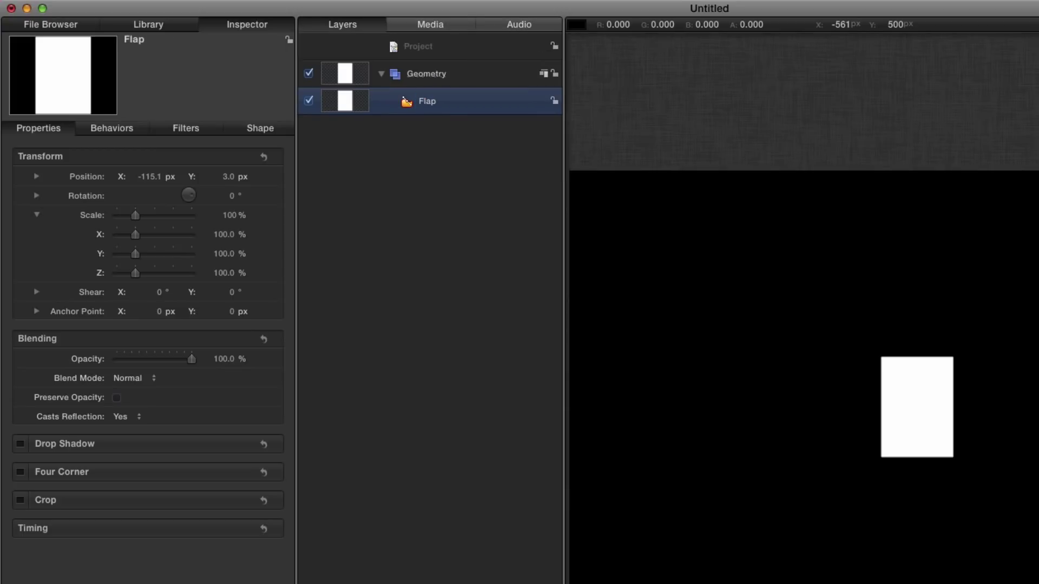
Reset the Flap shape's transform and set its corner roundness to 4.
click(264, 158)
click(259, 128)
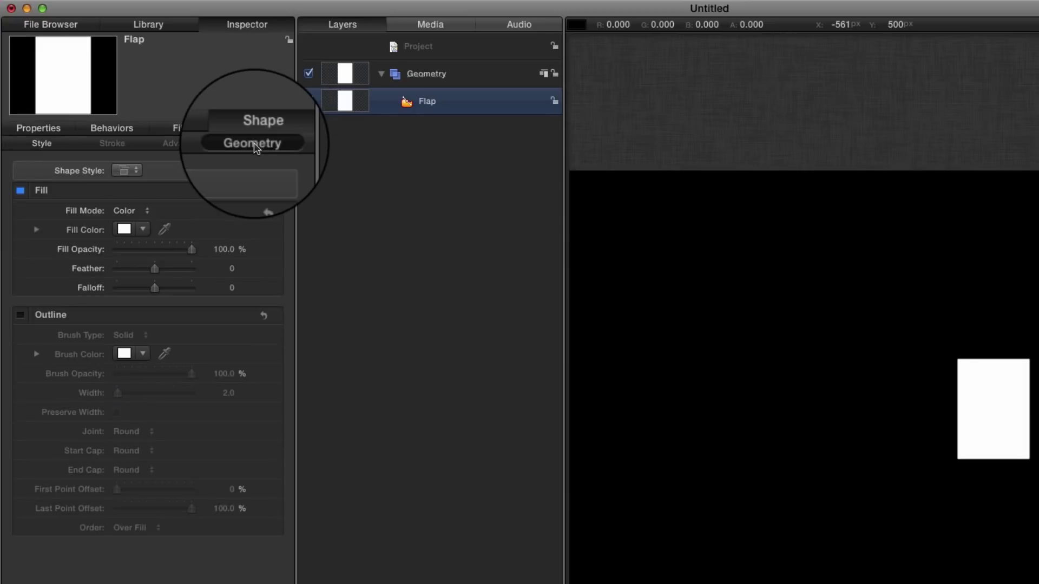
click(253, 143)
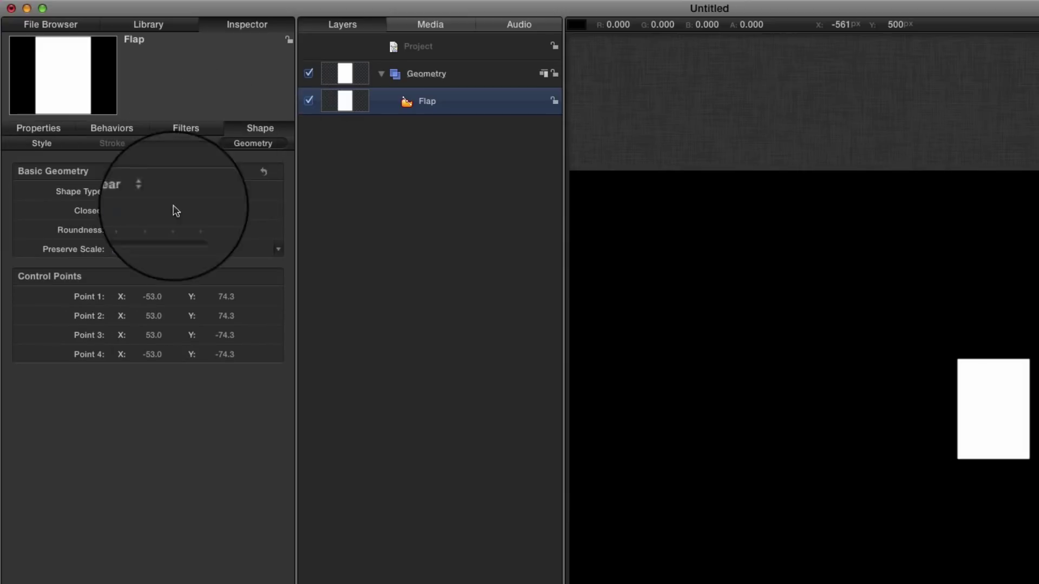
click(234, 230)
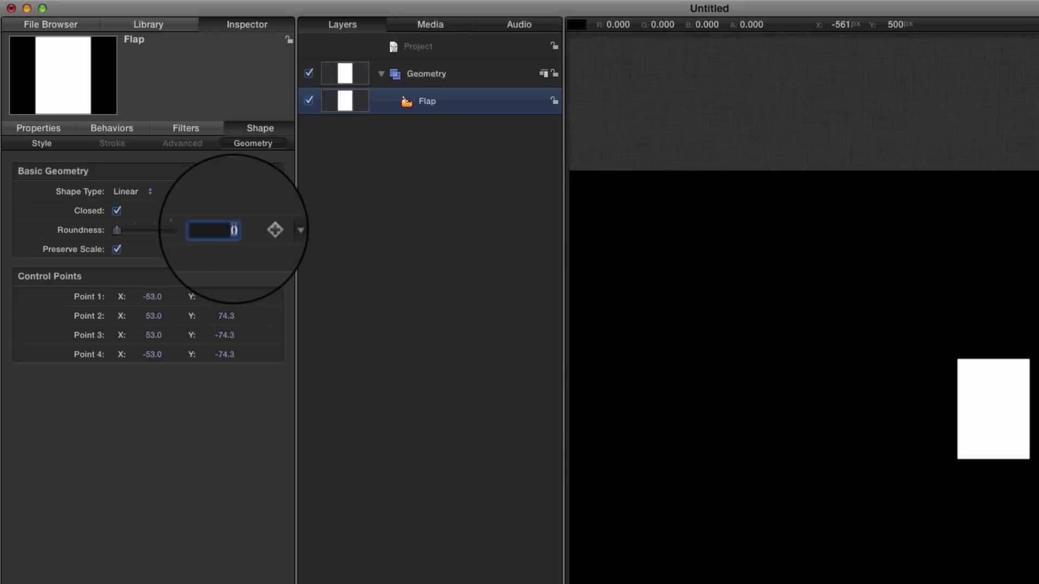
text(4)
key(Return)
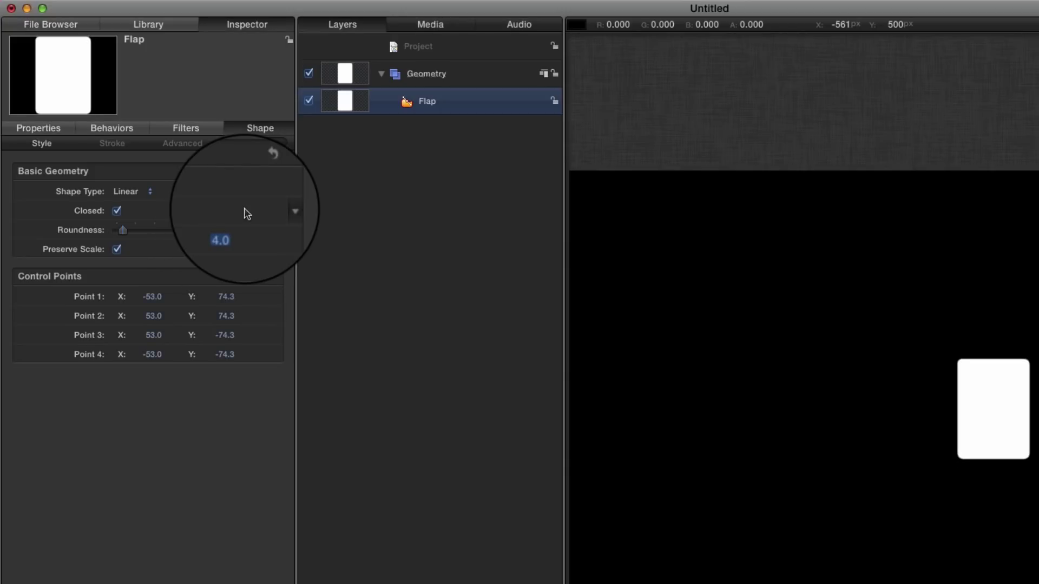
Set Flap's control points 1 to 4 to (-55, 70), (55, 70), (55, -70) and (-55, -70).
click(152, 297)
text(-)
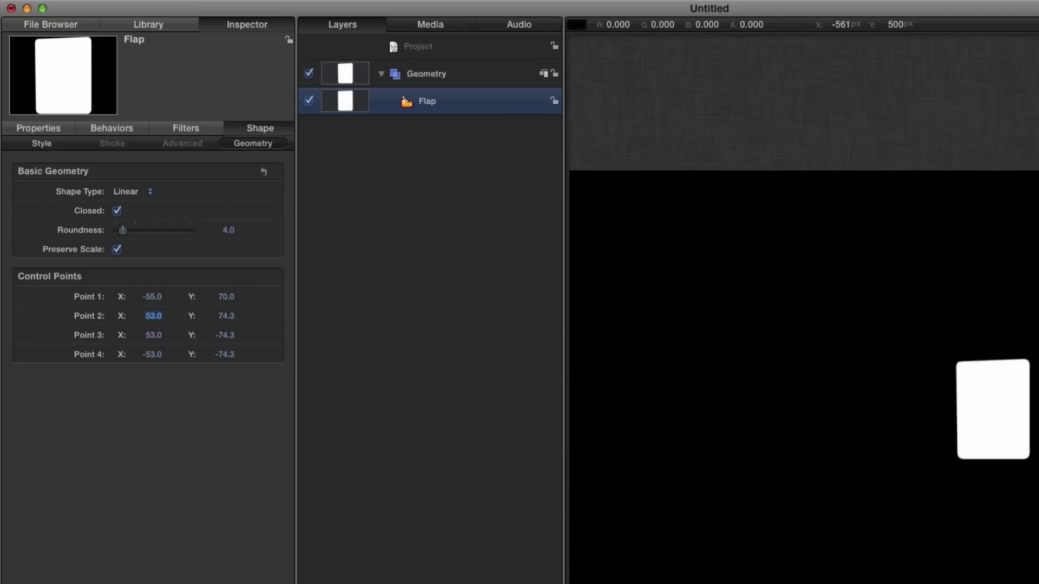
key(Tab)
text(70)
key(Tab)
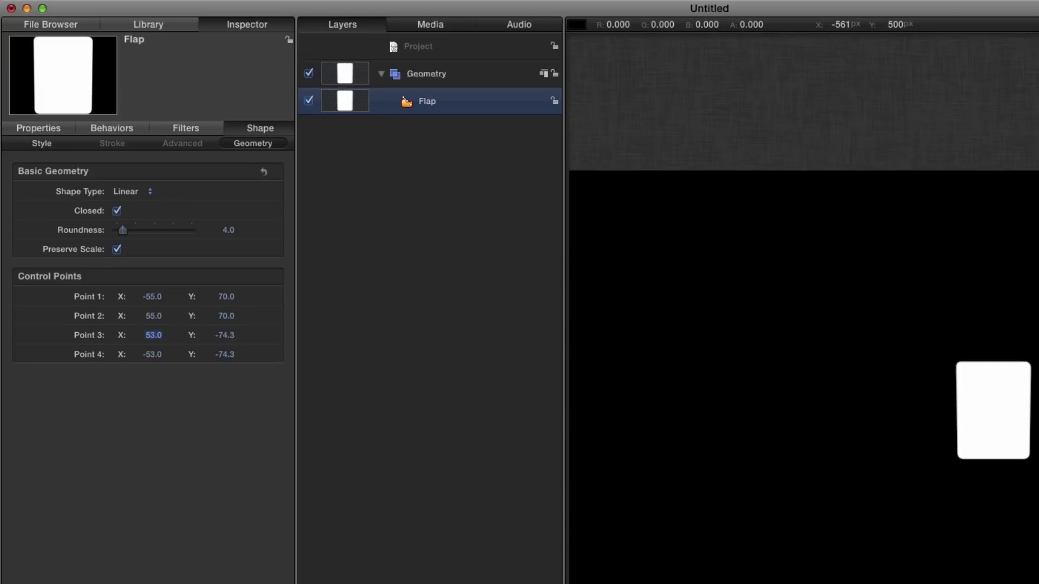
key(Tab)
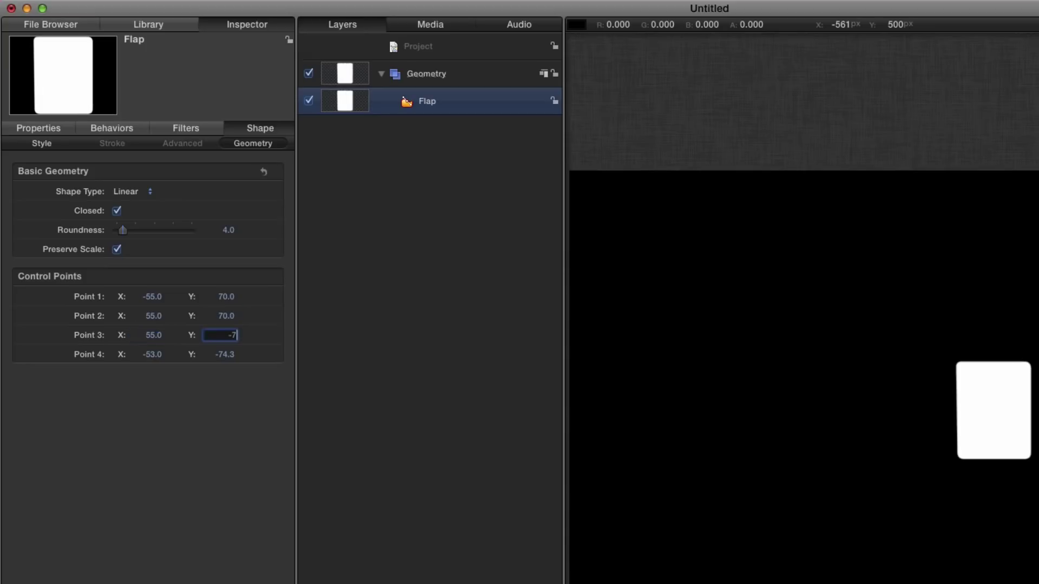
key(Tab)
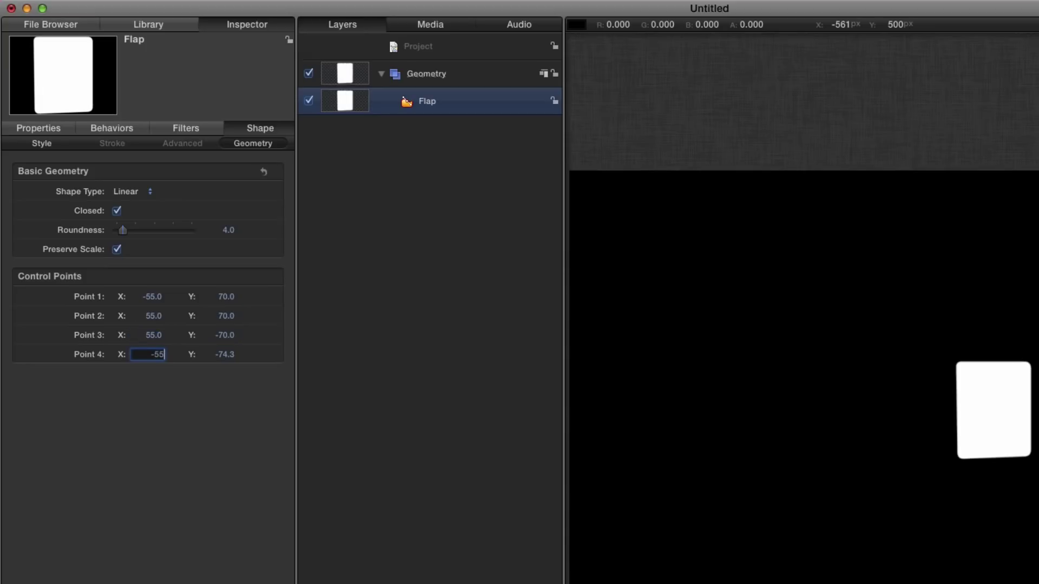
key(Return)
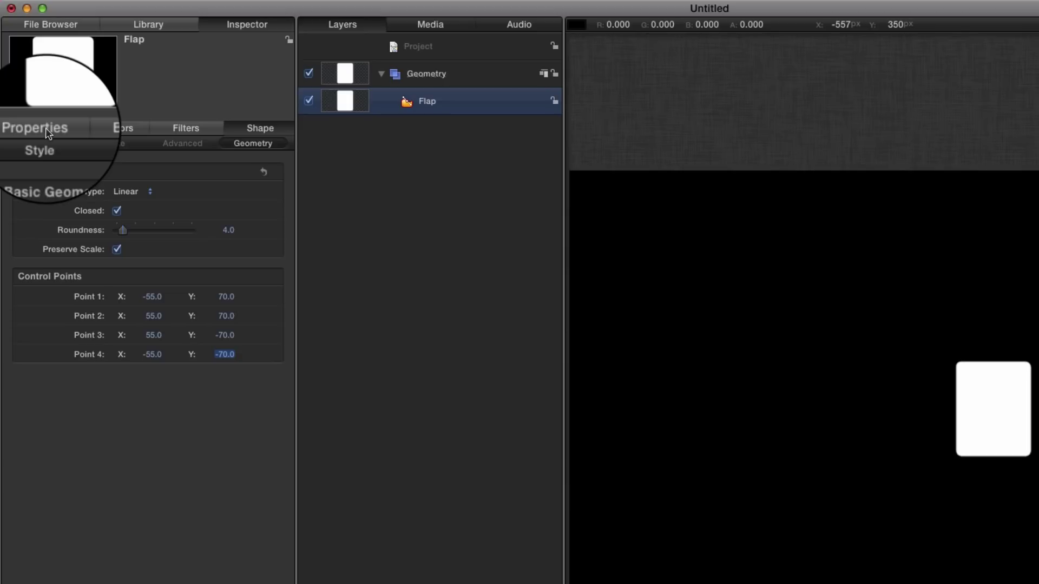
Change the Flap shape's fill colour to dark grey.
click(41, 143)
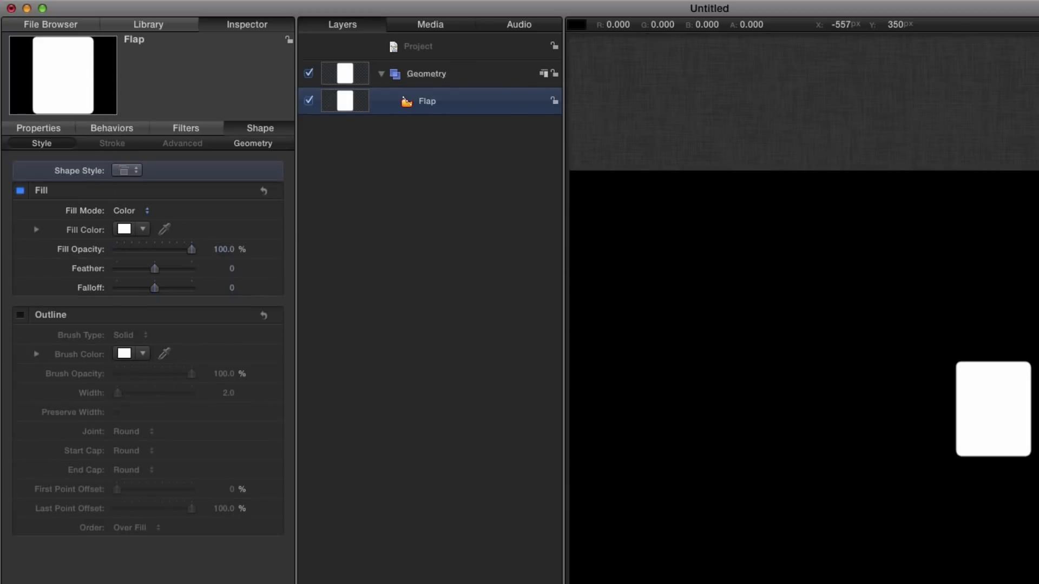
click(125, 230)
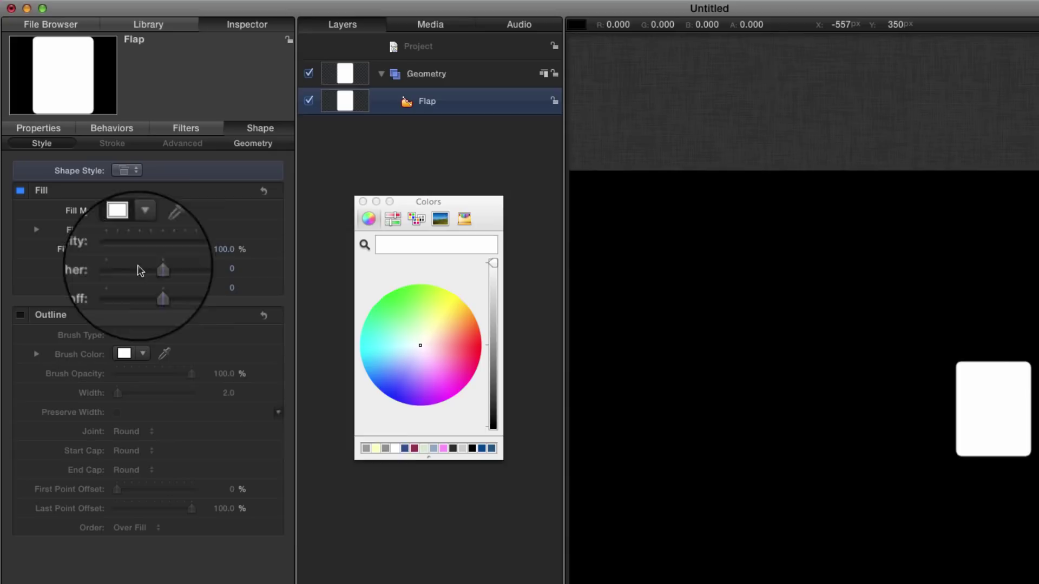
click(494, 403)
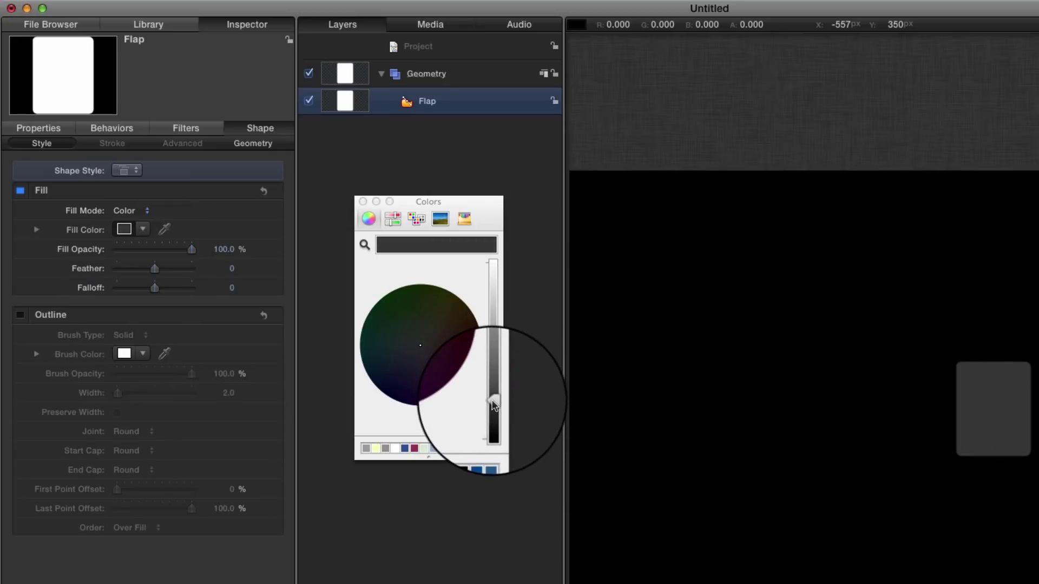
click(362, 201)
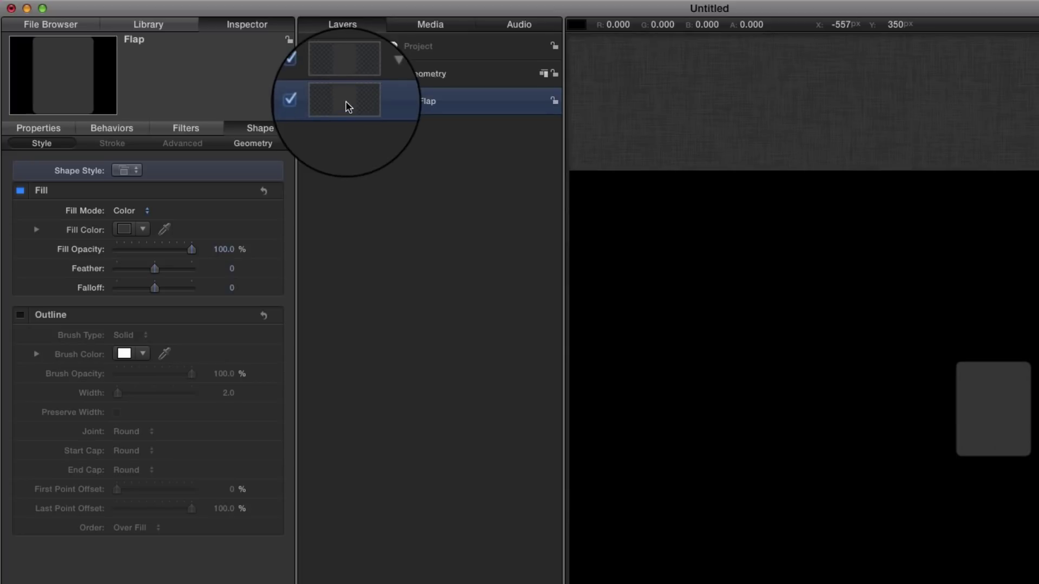
Duplicate the Flap shape and rename the copy Outer.
key(super+d)
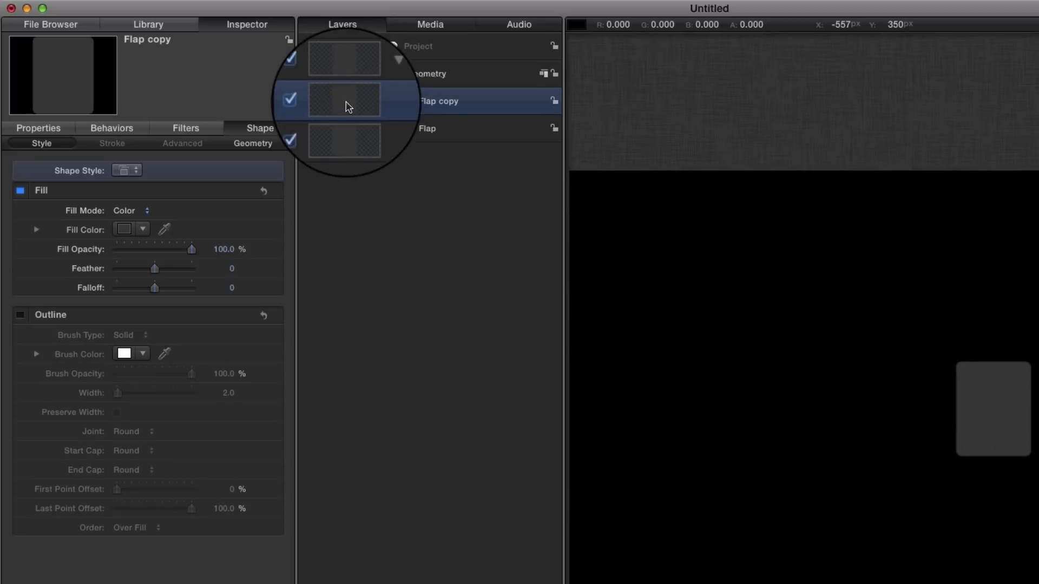
double_click(423, 103)
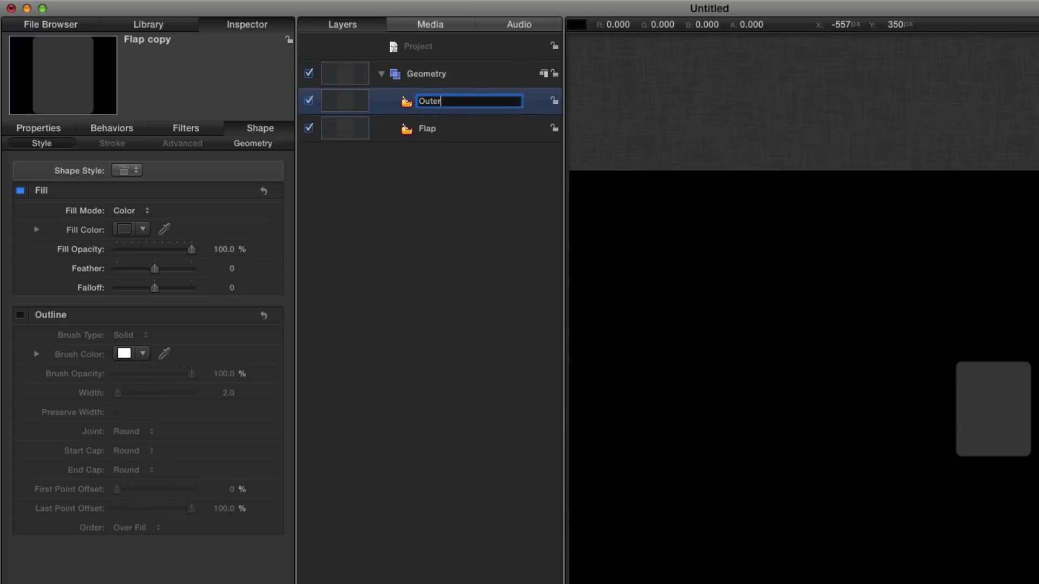
key(Return)
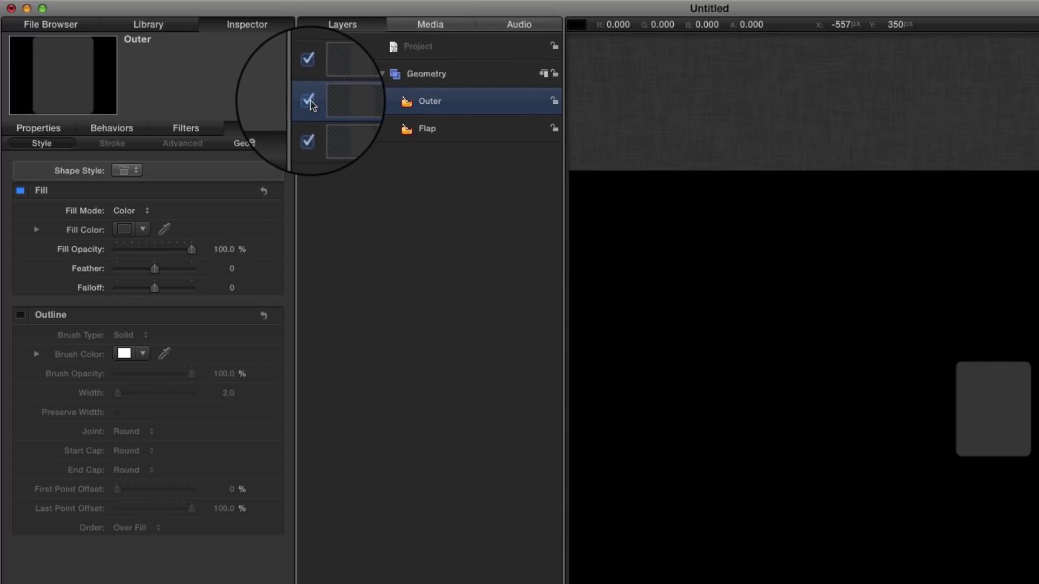
Hide the Outer shape and set the Flap shape's X scale to 2000%.
click(356, 135)
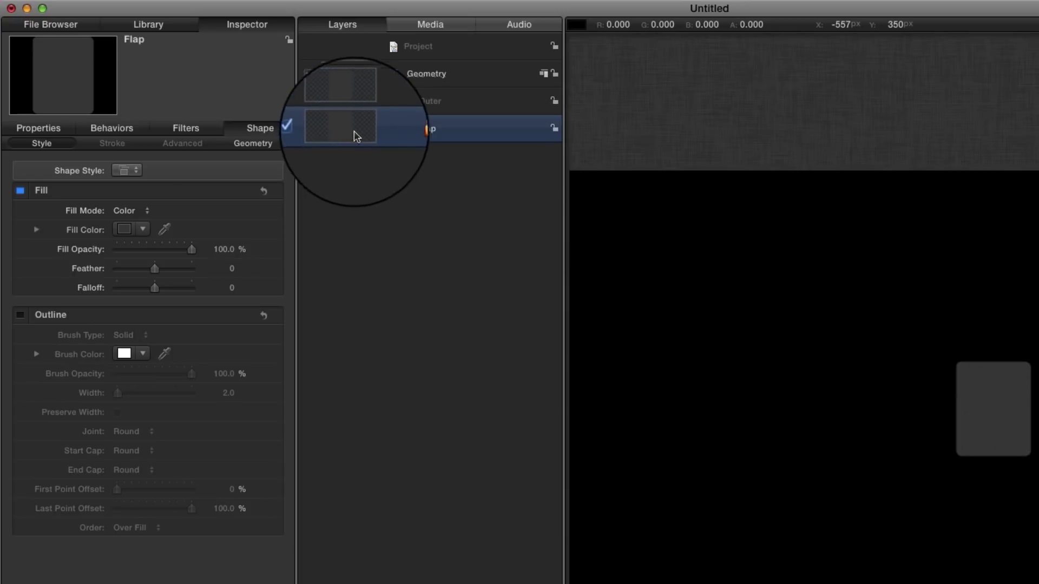
click(38, 129)
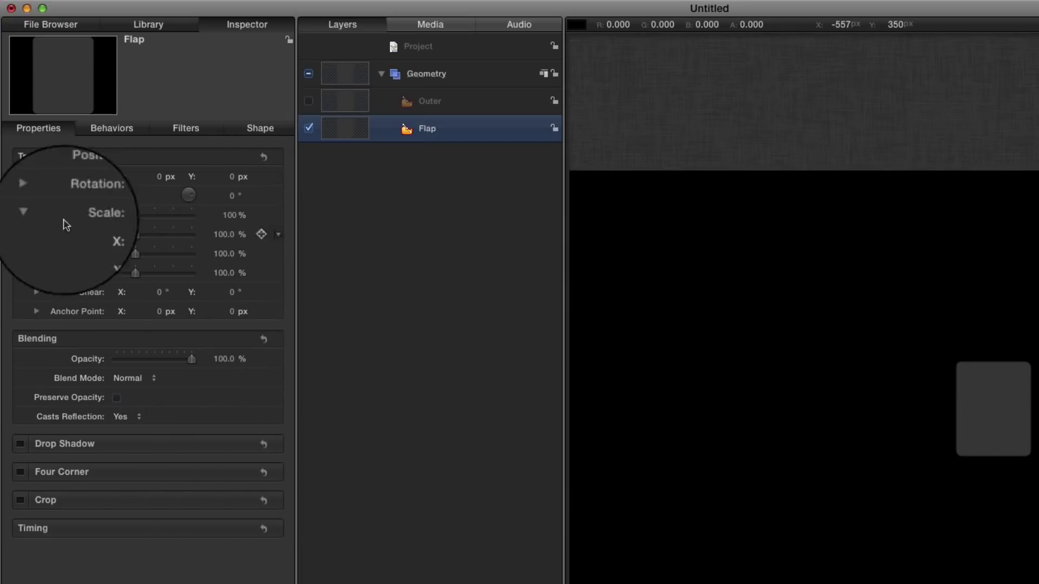
click(224, 234)
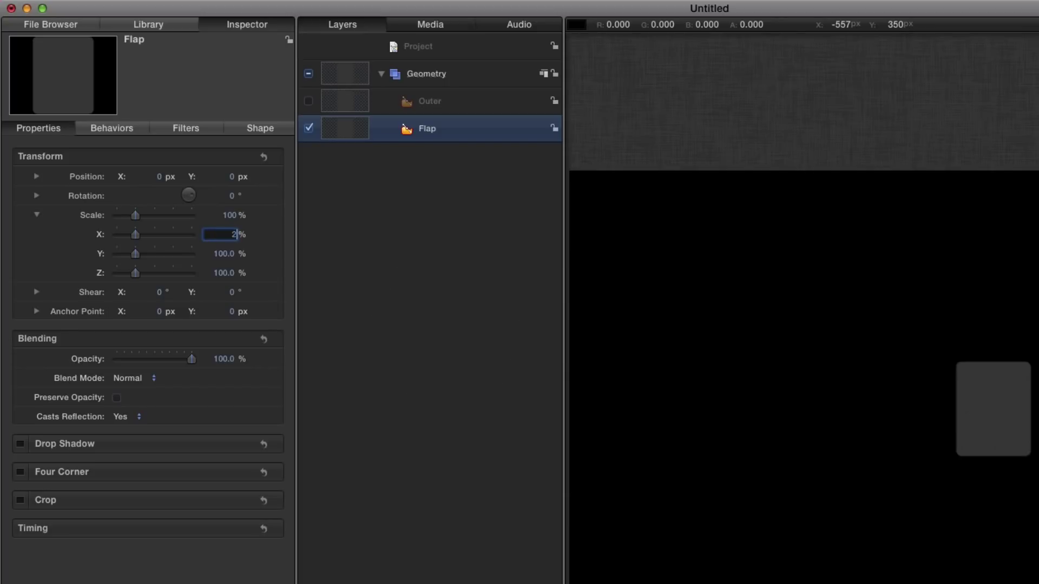
key(Return)
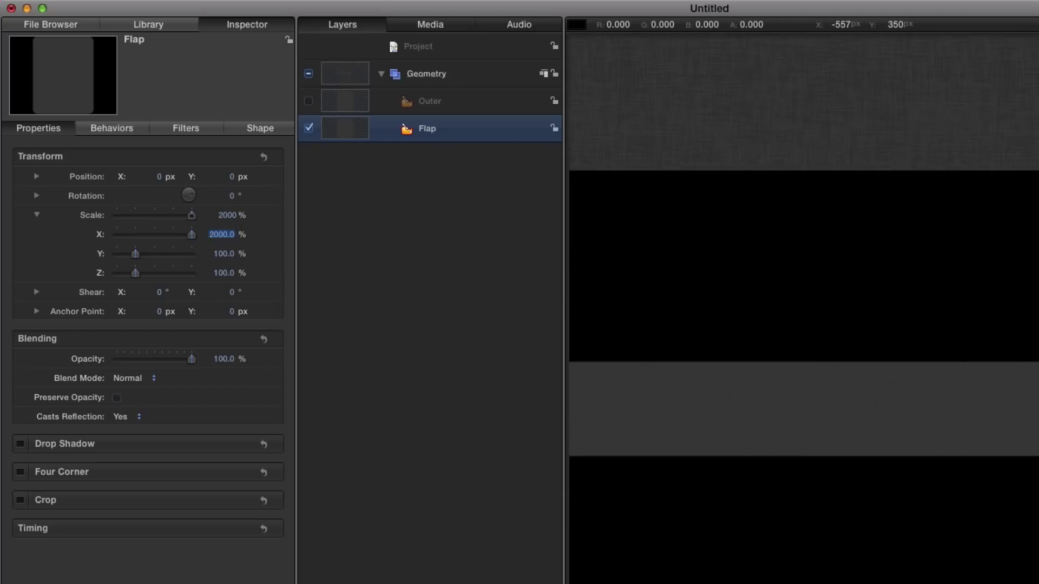
Hide the Flap shape, then select Outer and make it visible.
click(309, 127)
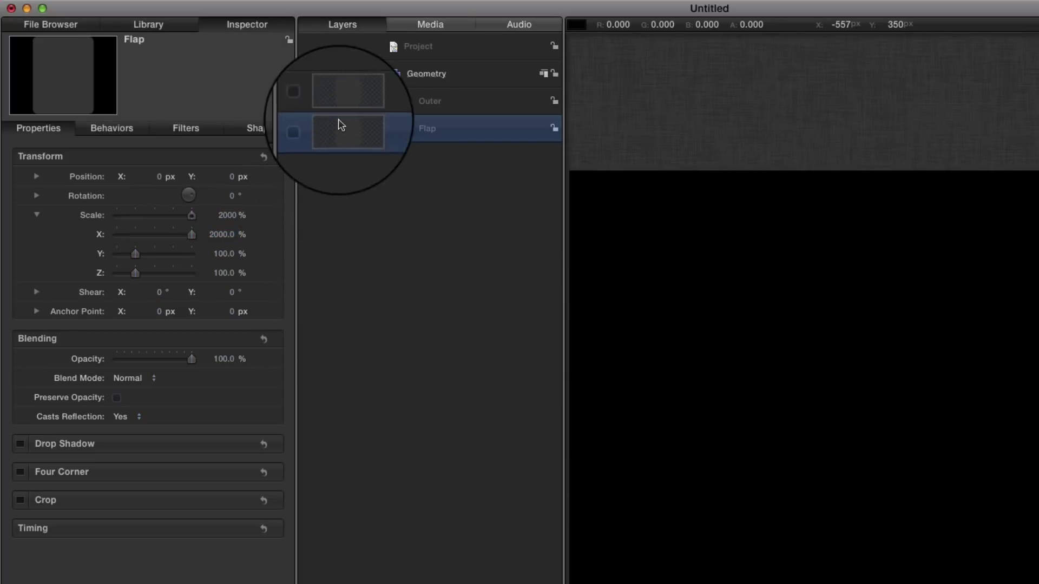
click(349, 101)
click(309, 101)
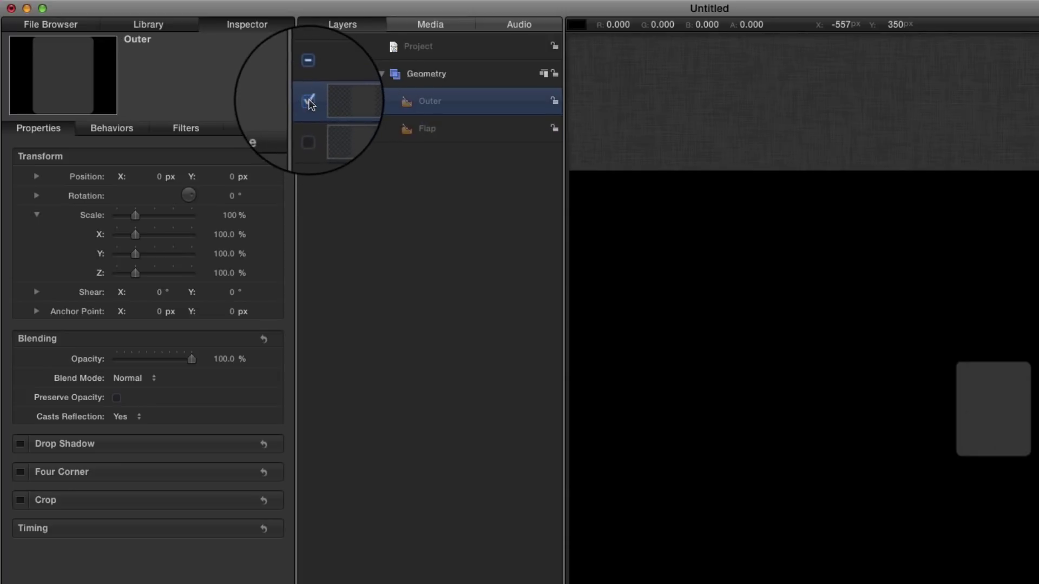
Give Outer an outline instead of a fill, with the width set to 12 and Preserve Width enabled.
click(261, 128)
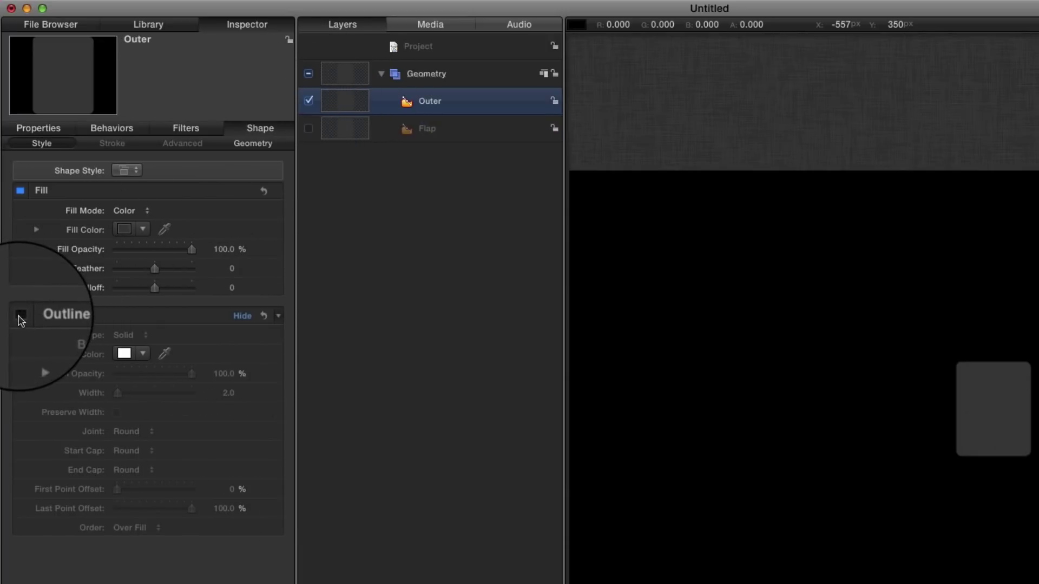
click(20, 315)
click(20, 190)
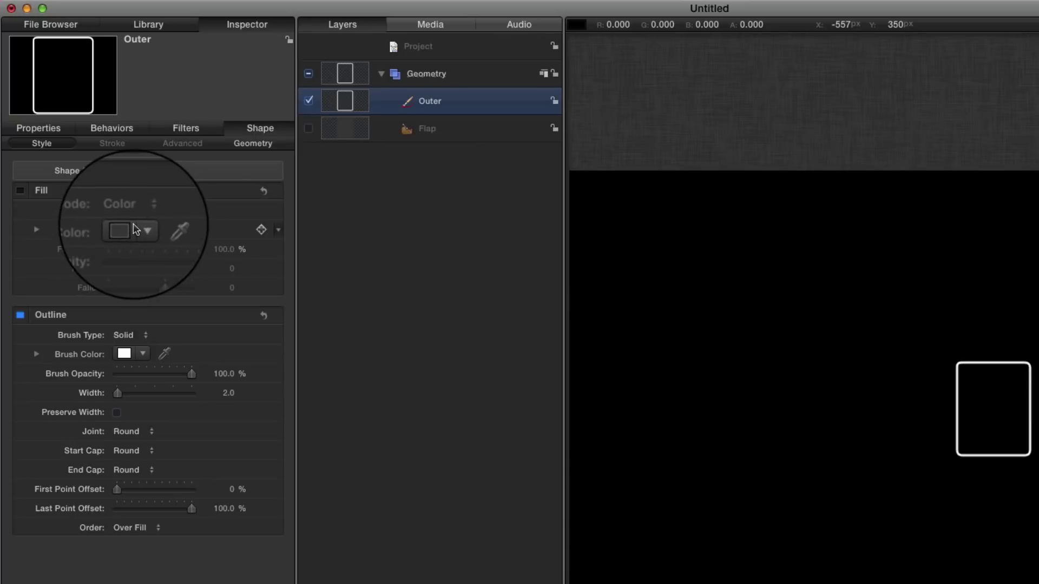
click(230, 394)
text(12)
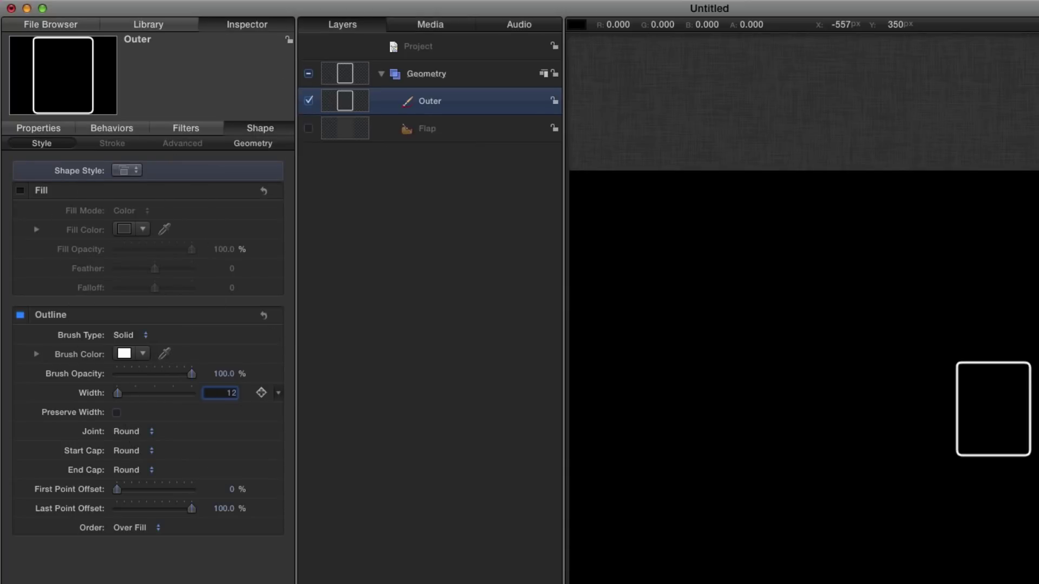
key(Return)
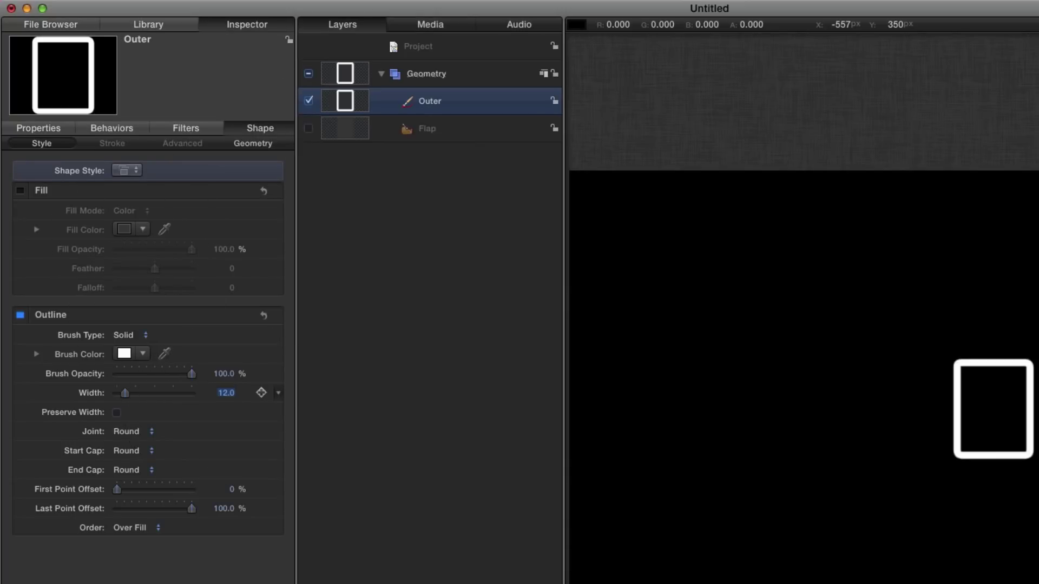
click(117, 412)
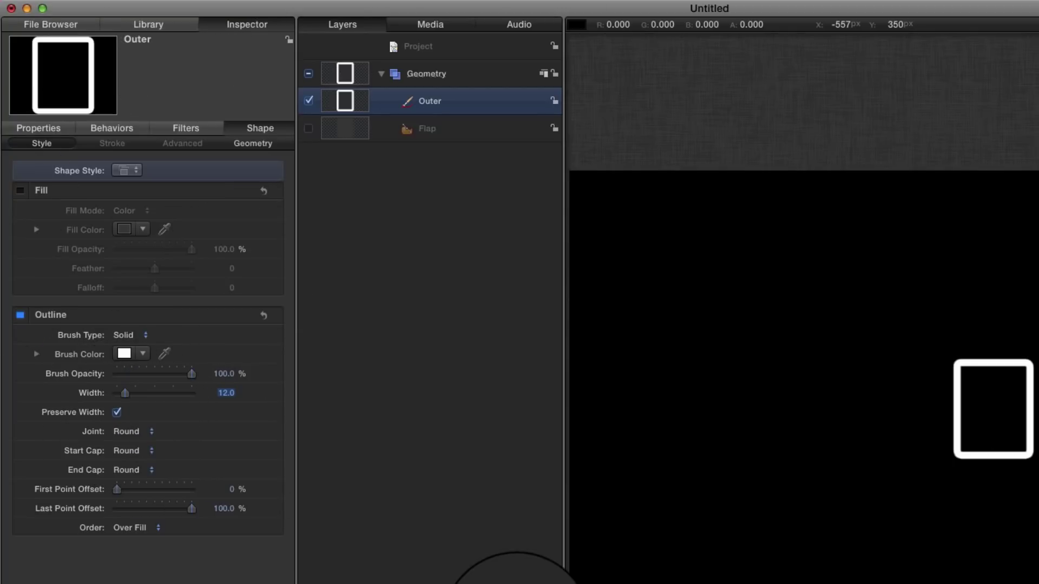
Change the Outer shape's outline brush colour to a very dark grey.
click(124, 353)
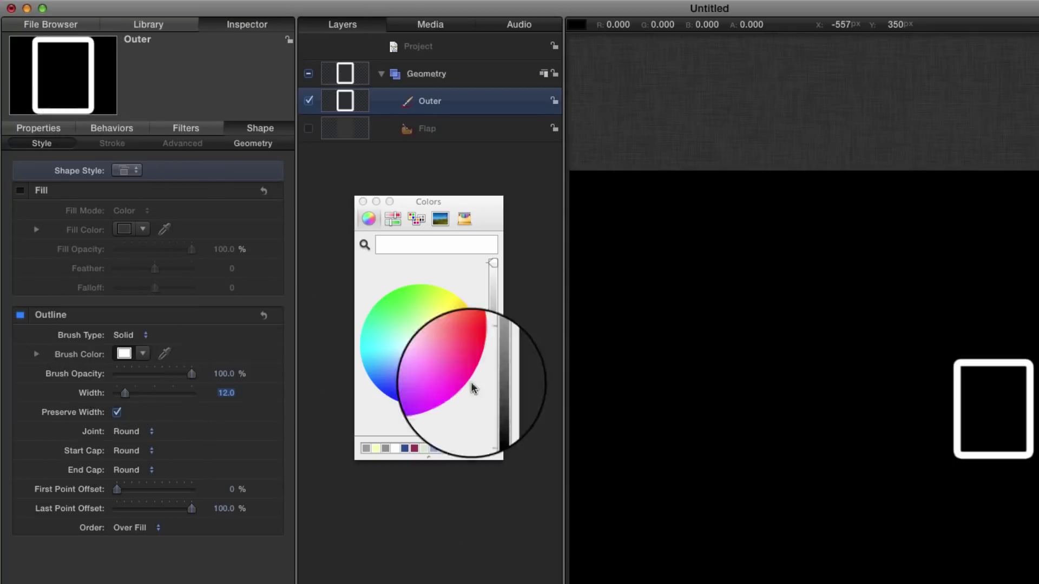
click(492, 409)
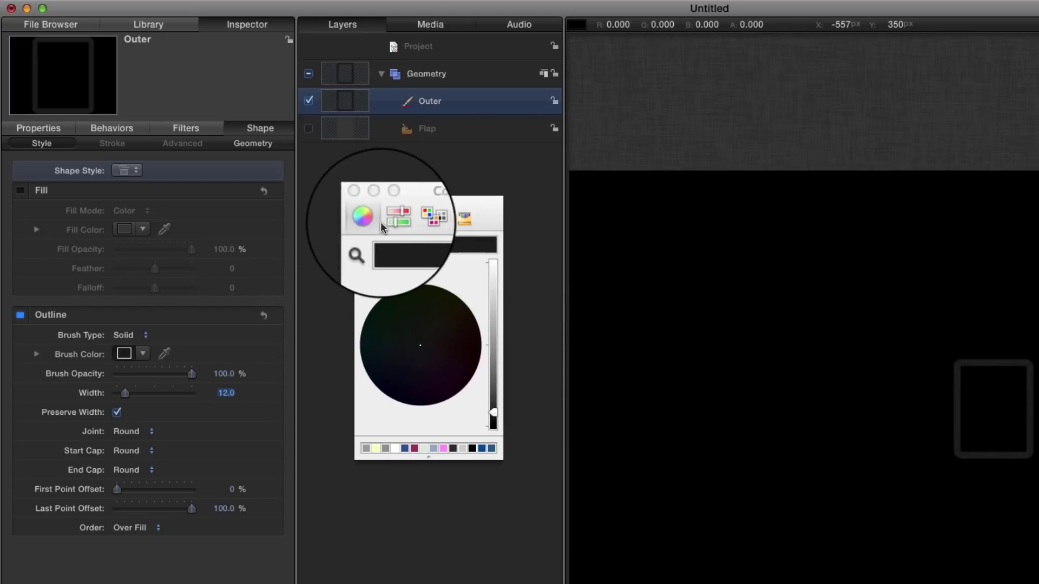
click(362, 201)
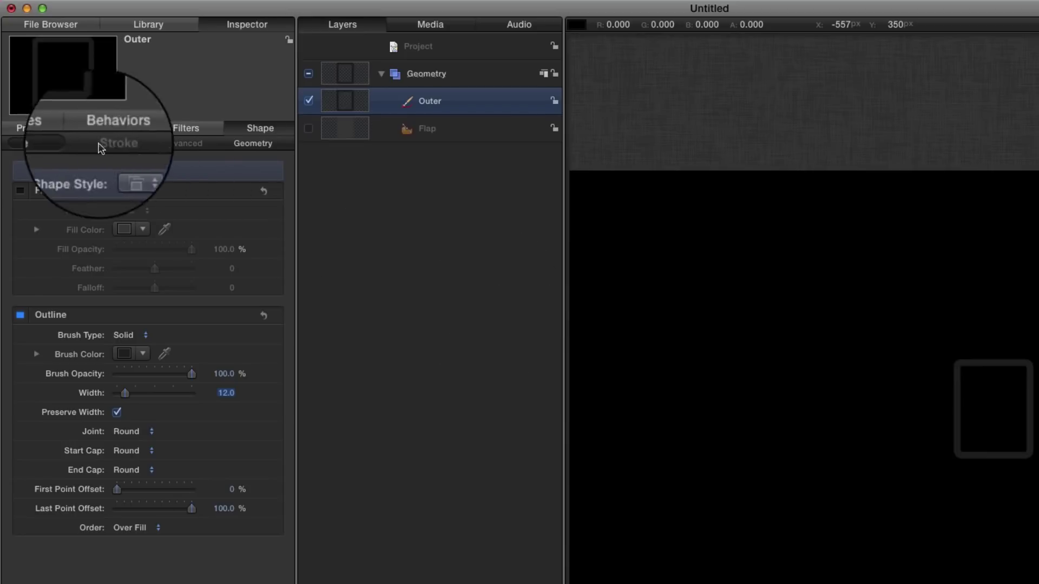
Set the Outer shape's overall scale to 118%.
click(46, 128)
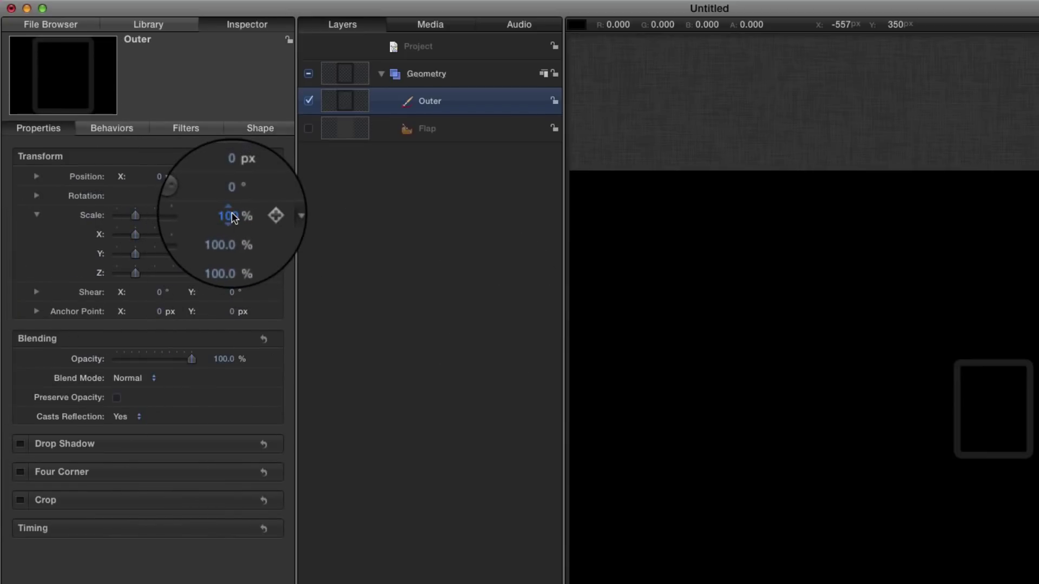
click(232, 213)
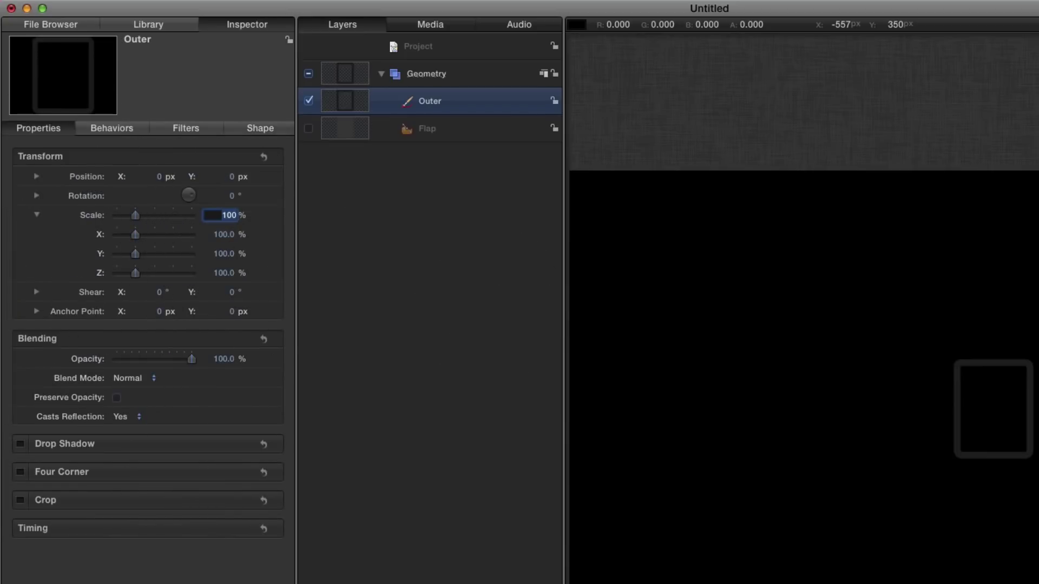
key(Return)
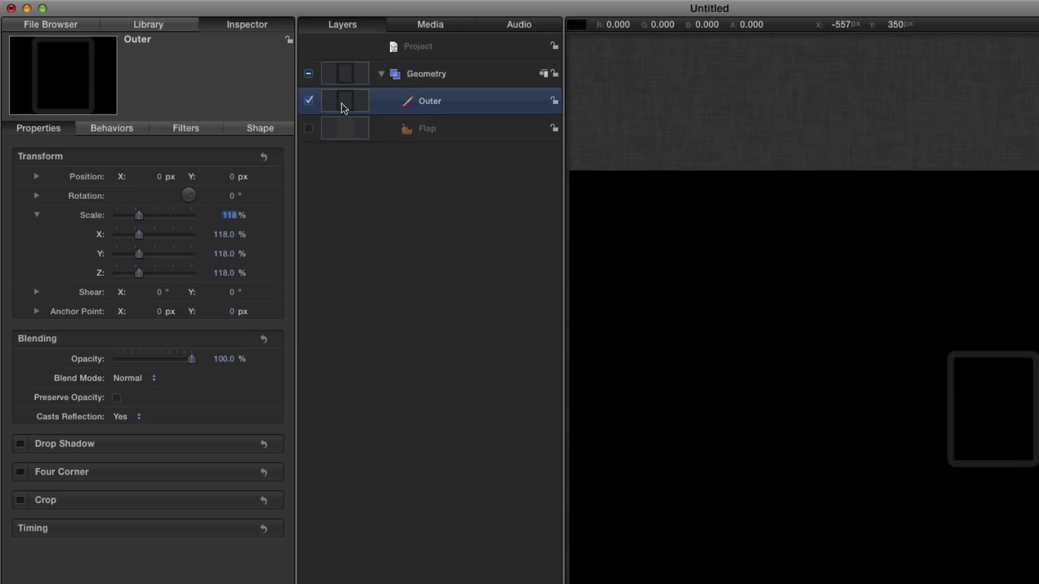
Duplicate the Outer shape and rename the copy Inner.
key(super+d)
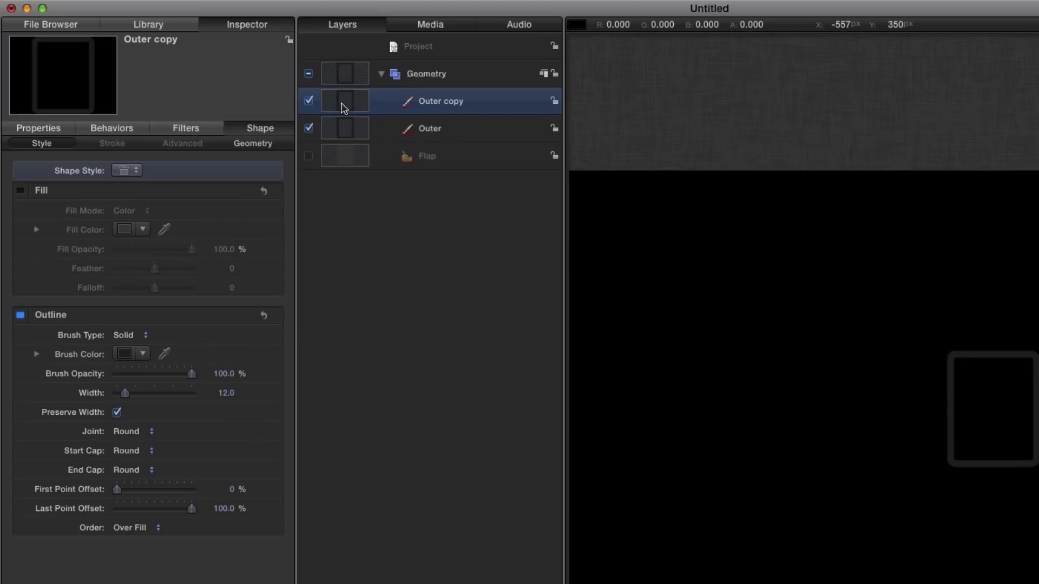
double_click(424, 102)
text(In)
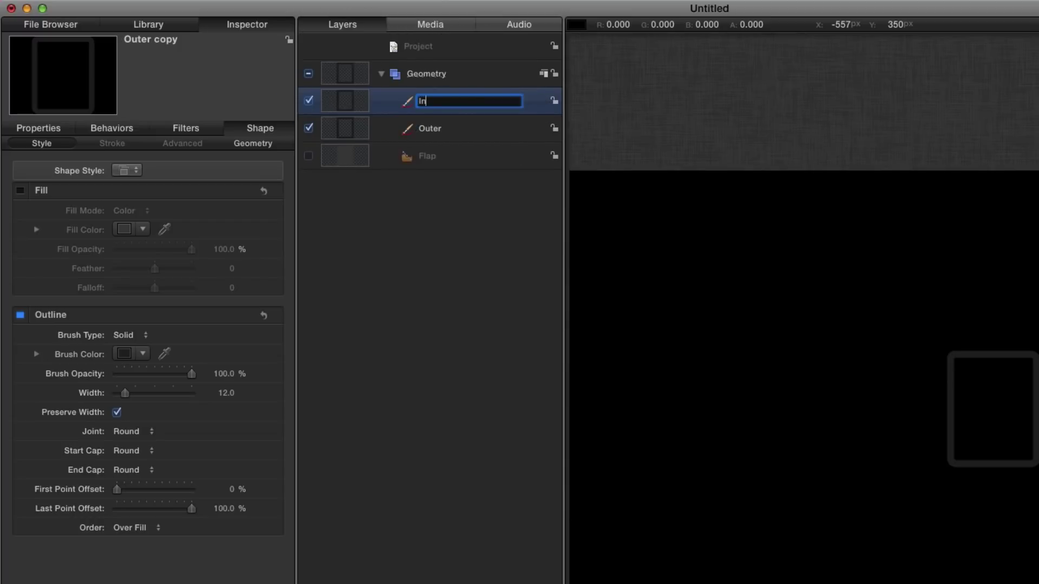
text(ner)
key(Return)
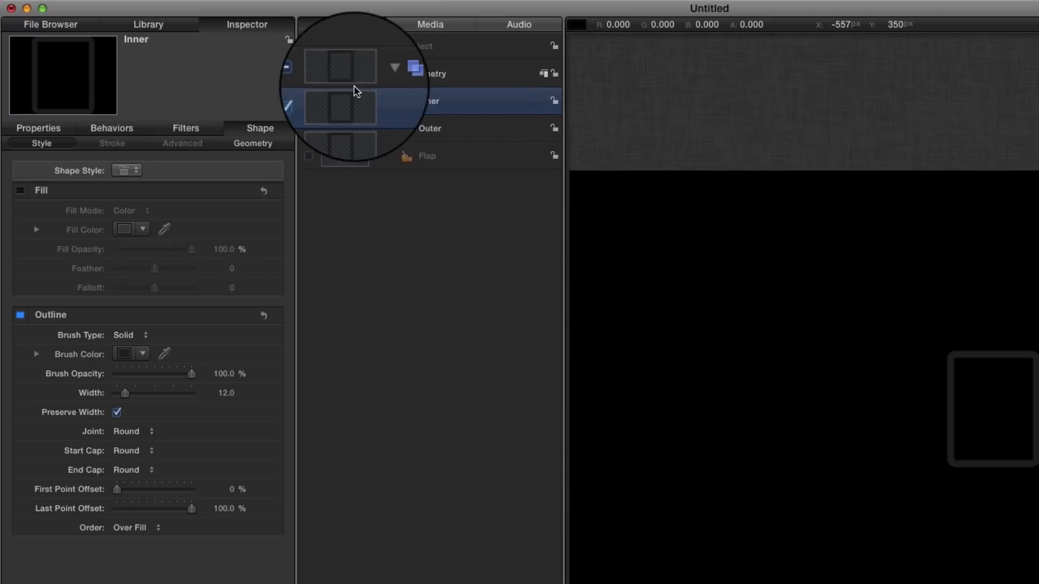
Lighten the Inner shape's outline brush colour to a medium-dark grey.
click(125, 358)
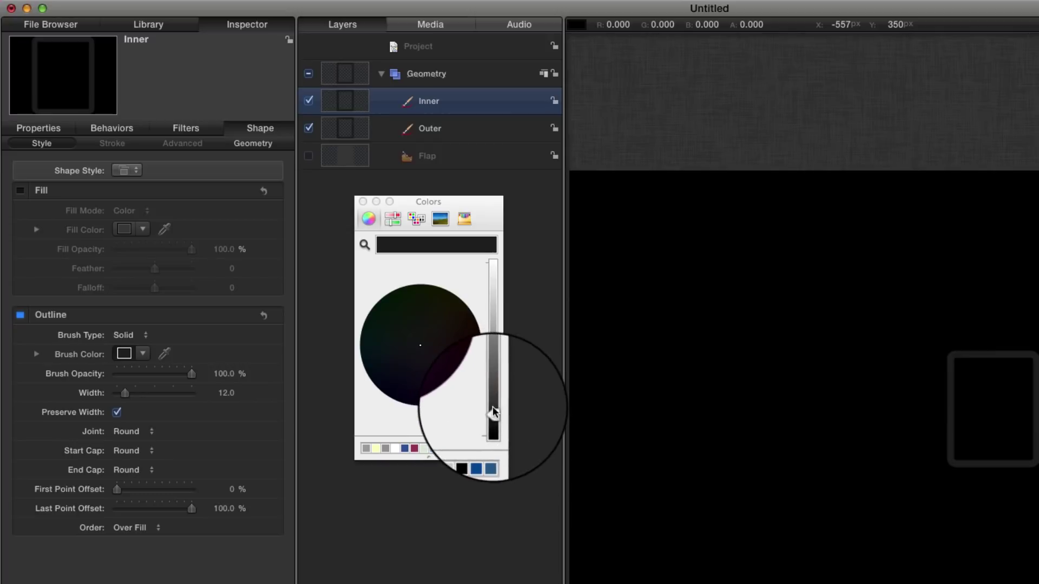
drag(492, 422, 496, 389)
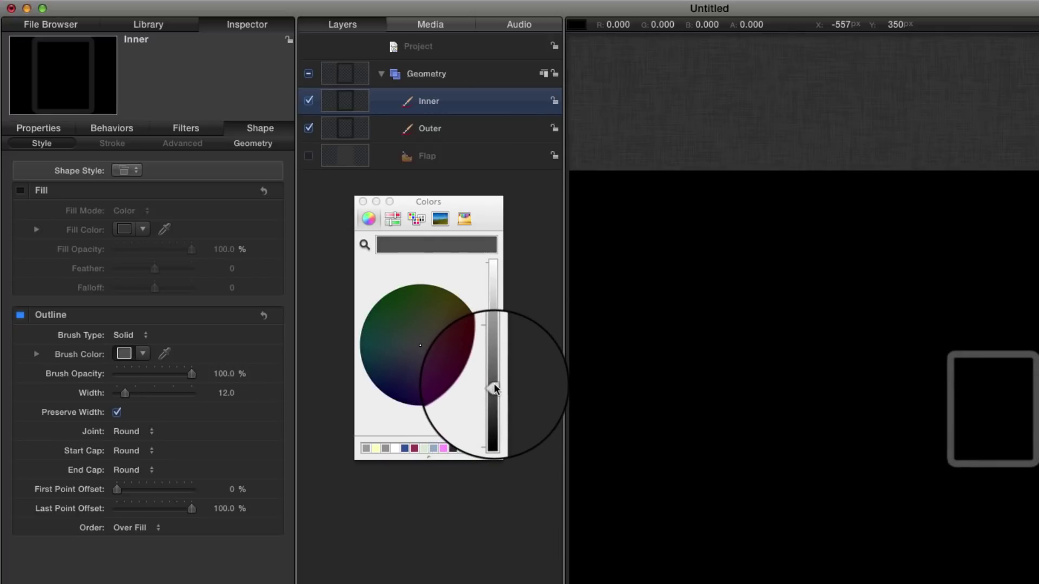
click(363, 201)
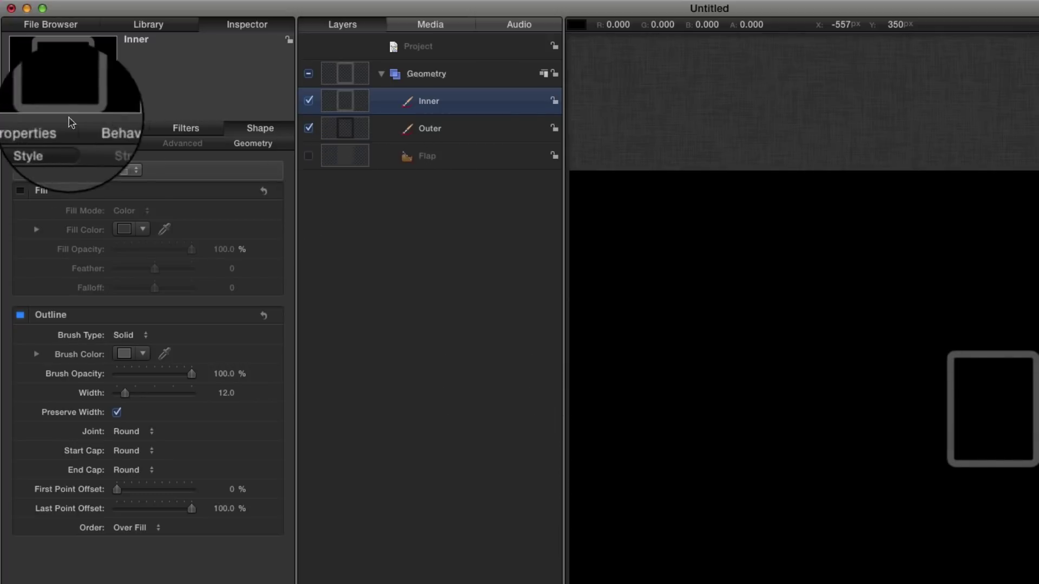
Set the Inner shape's overall scale to 114%.
click(39, 128)
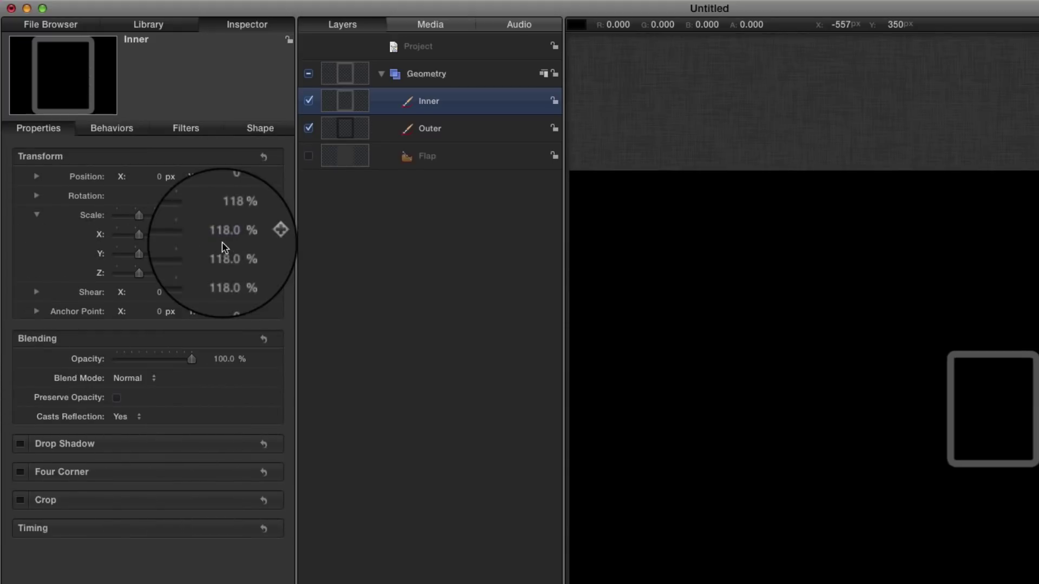
click(229, 215)
text(1)
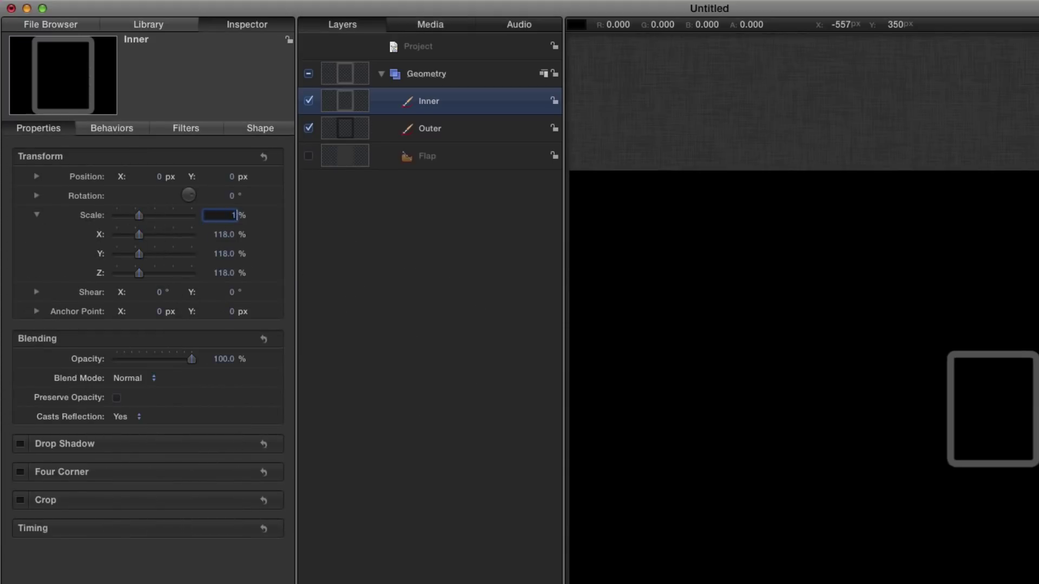
text(14)
key(Return)
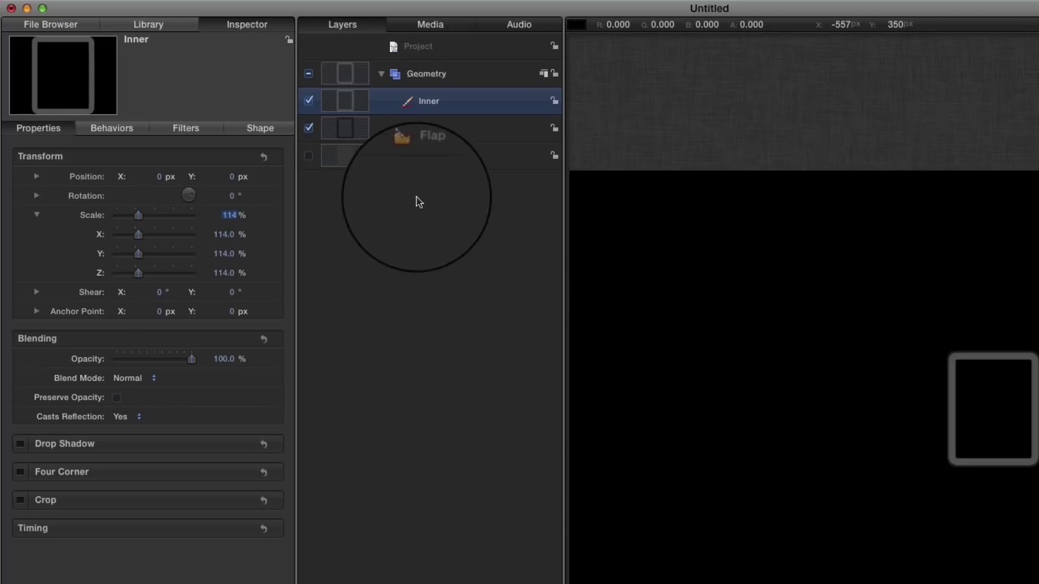
Hide the Geometry group and create a new project-level group named Slots Grid.
click(309, 74)
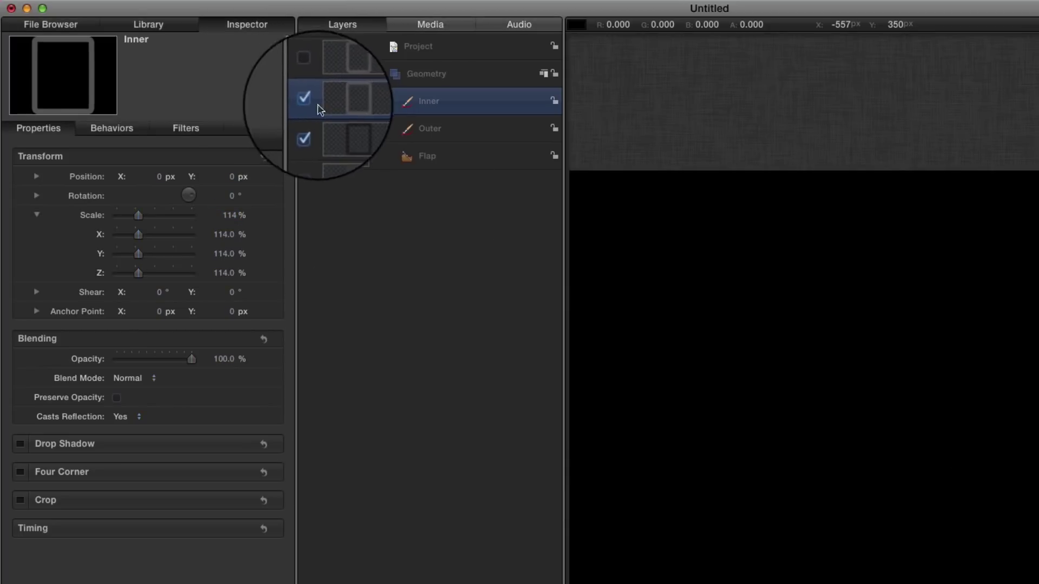
click(433, 48)
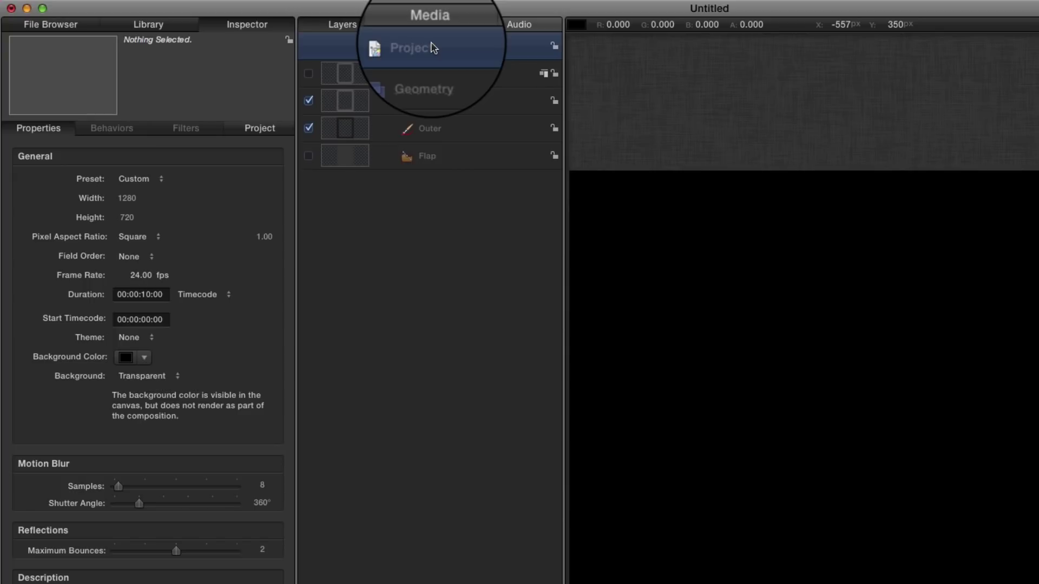
key(super+shift+n)
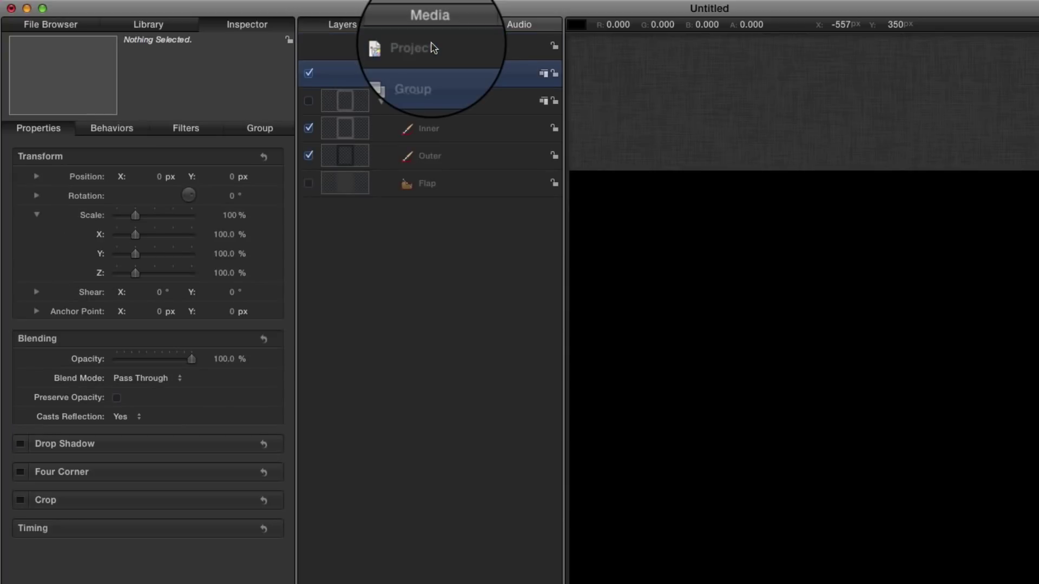
double_click(422, 74)
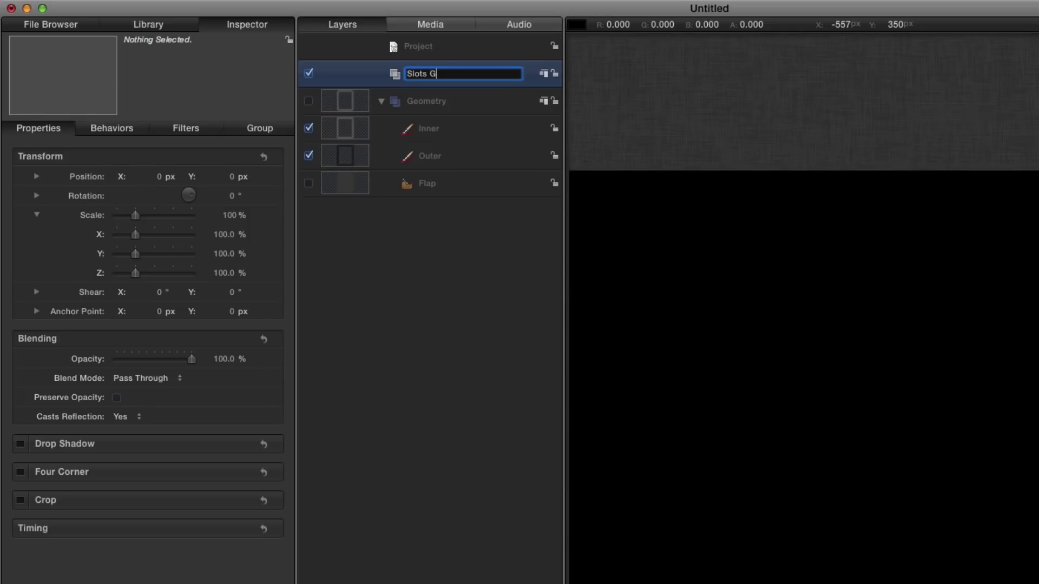
key(Return)
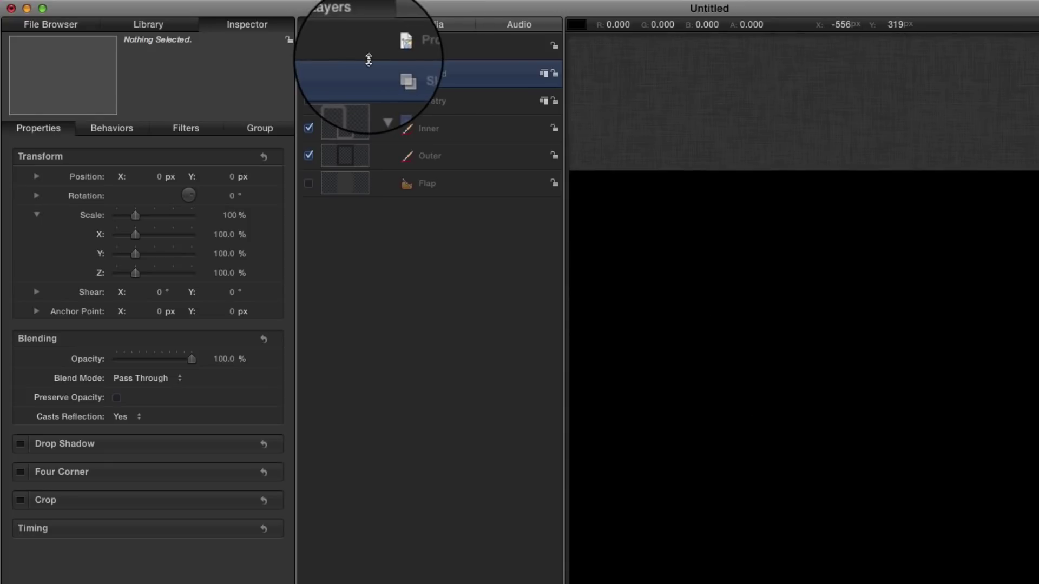
Replicate the empty Slots Grid group and assign the Outer shape as the source of the replicator cell.
key(l)
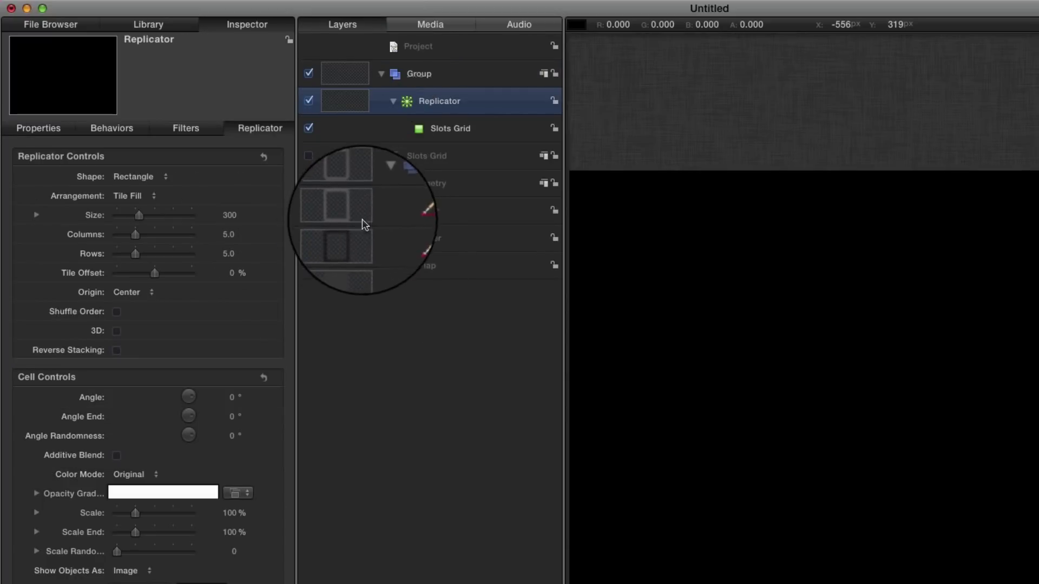
click(342, 242)
drag(341, 239, 421, 132)
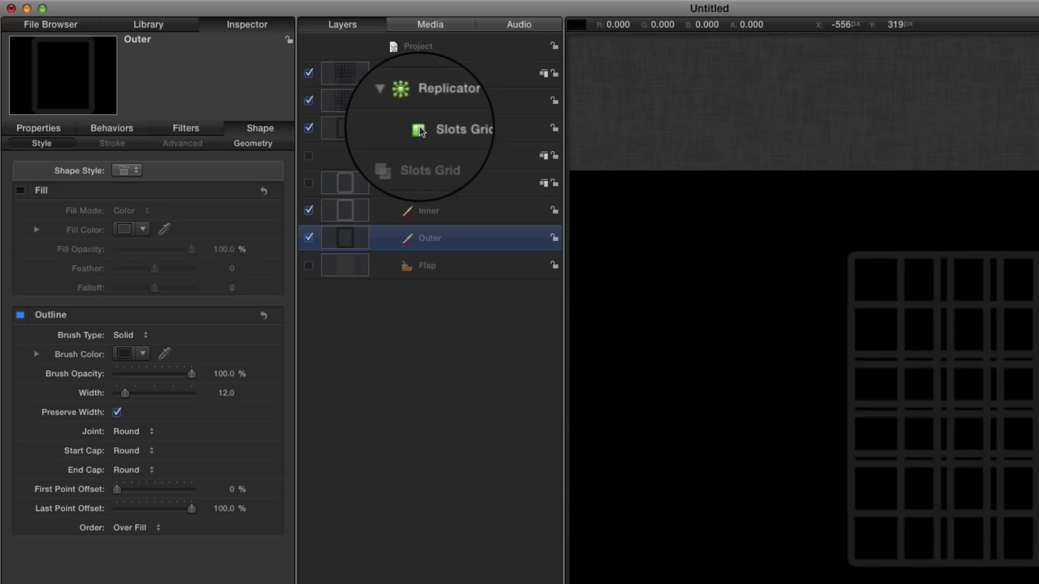
Rename the replicator cell Outer and add the Inner shape to the Replicator as a second cell.
double_click(420, 131)
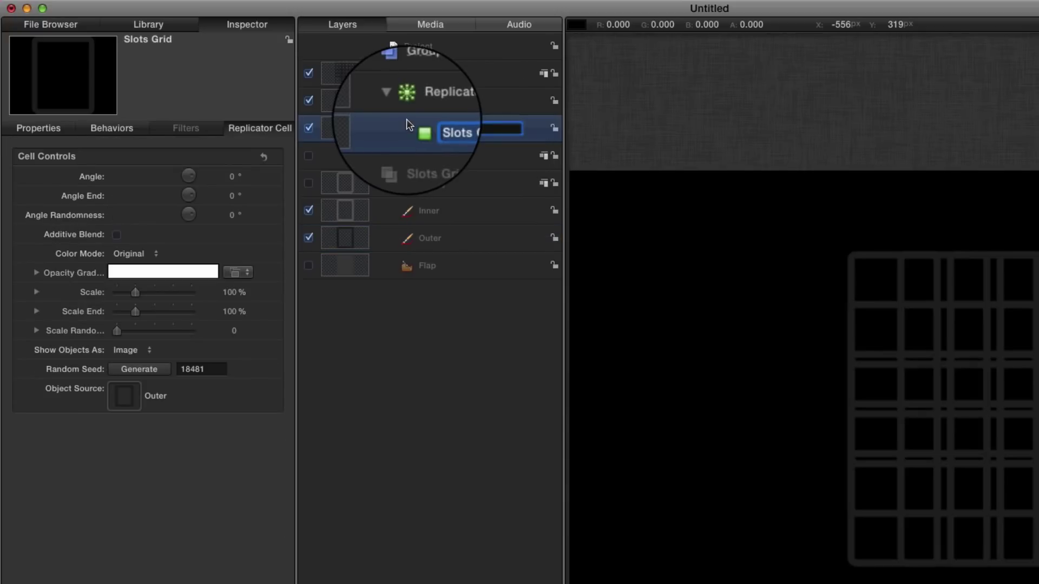
text(Outer)
key(Return)
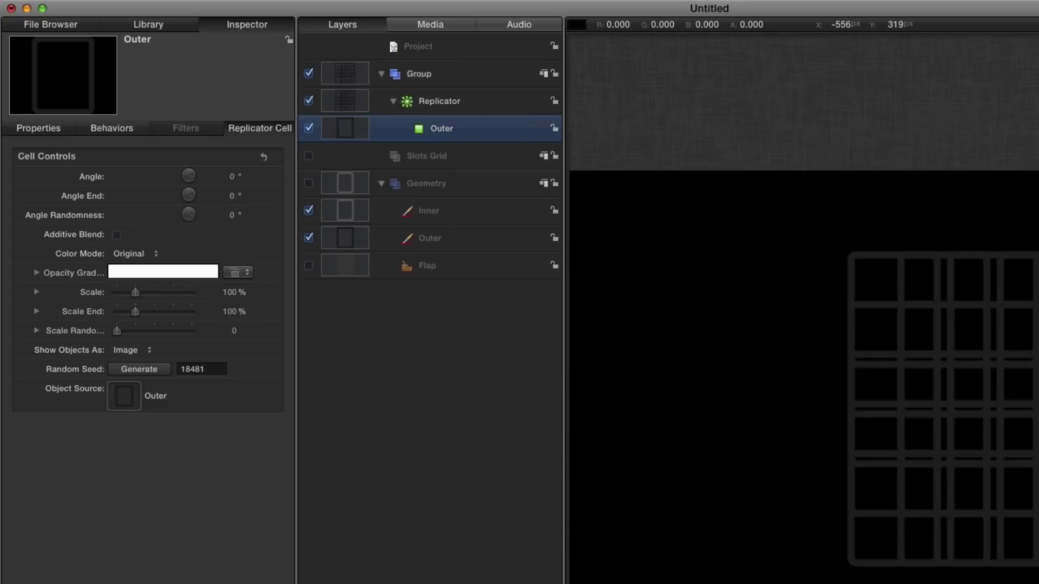
click(346, 205)
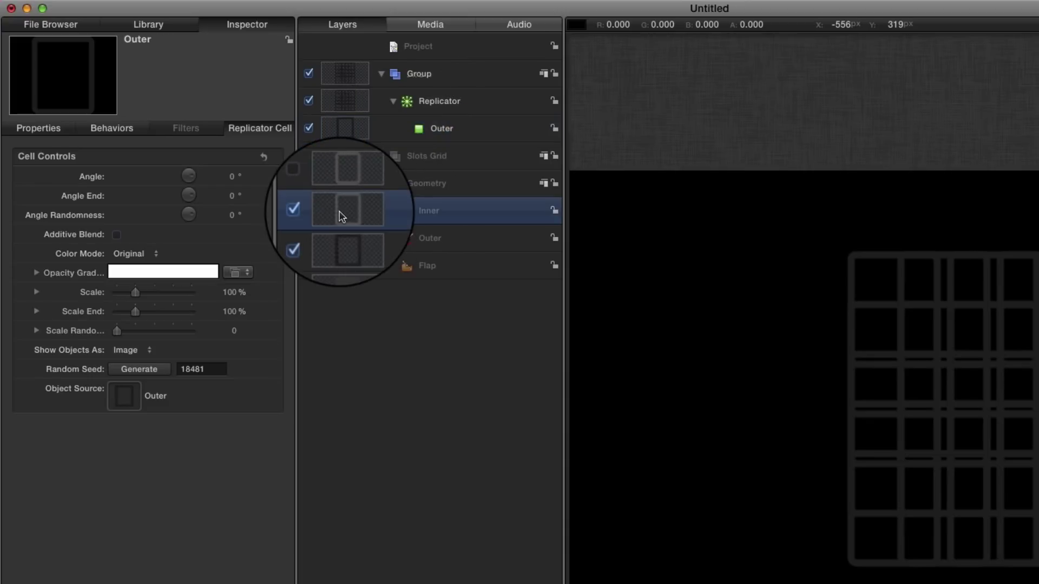
drag(347, 211, 388, 106)
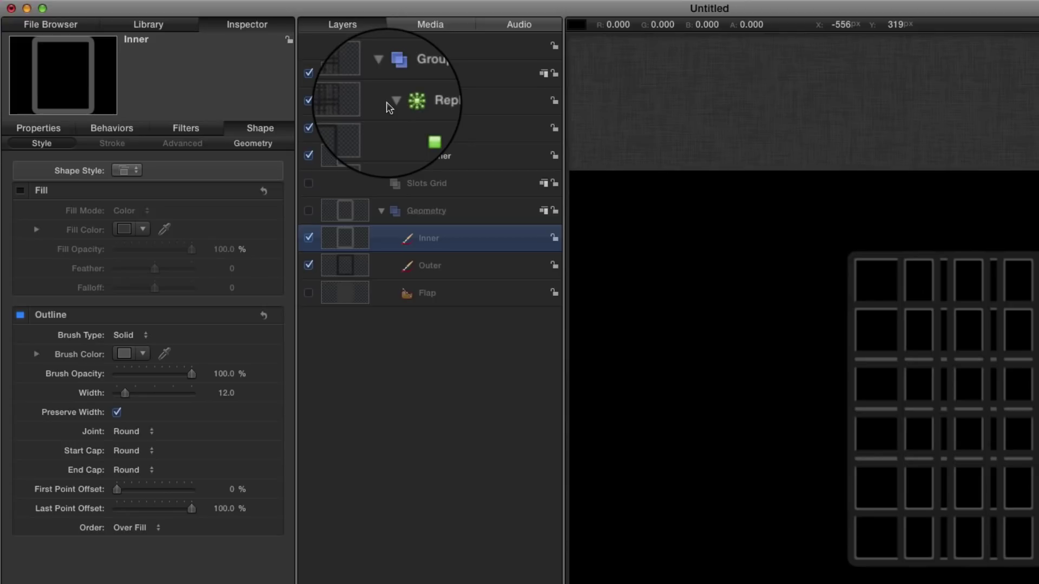
Change the Replicator's shape from Rectangle to Line.
click(350, 102)
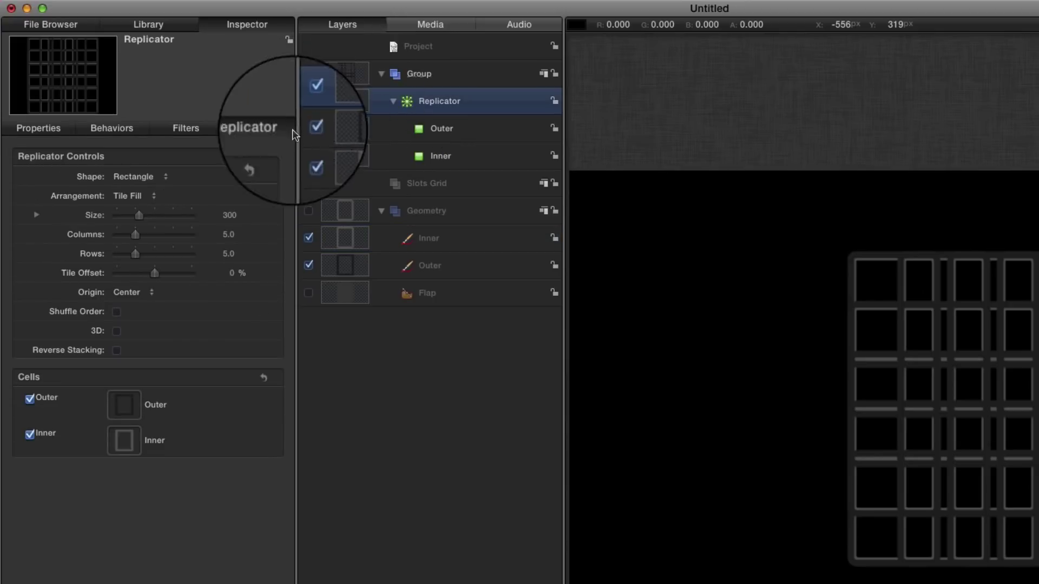
click(135, 177)
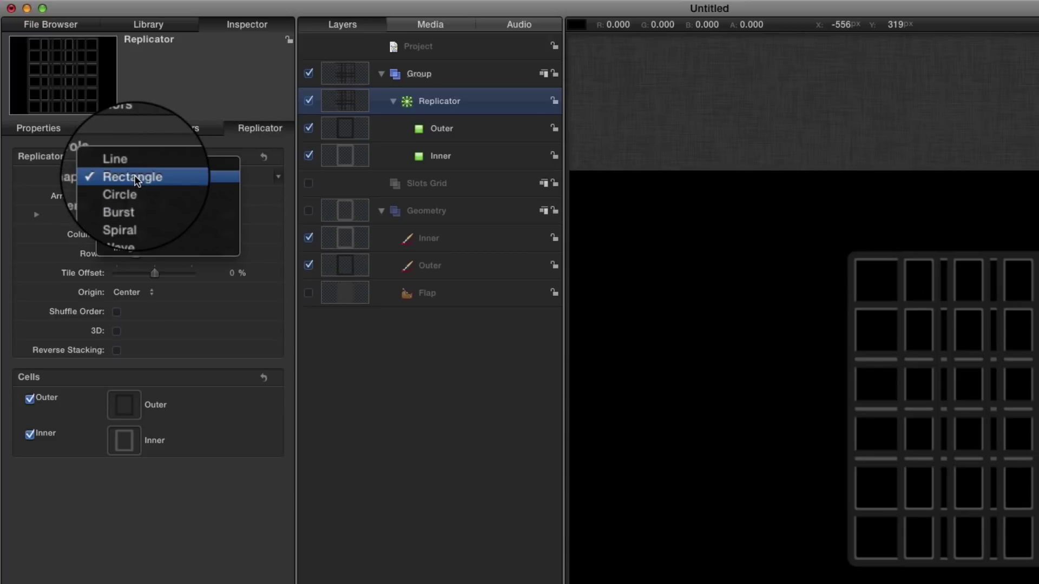
click(135, 164)
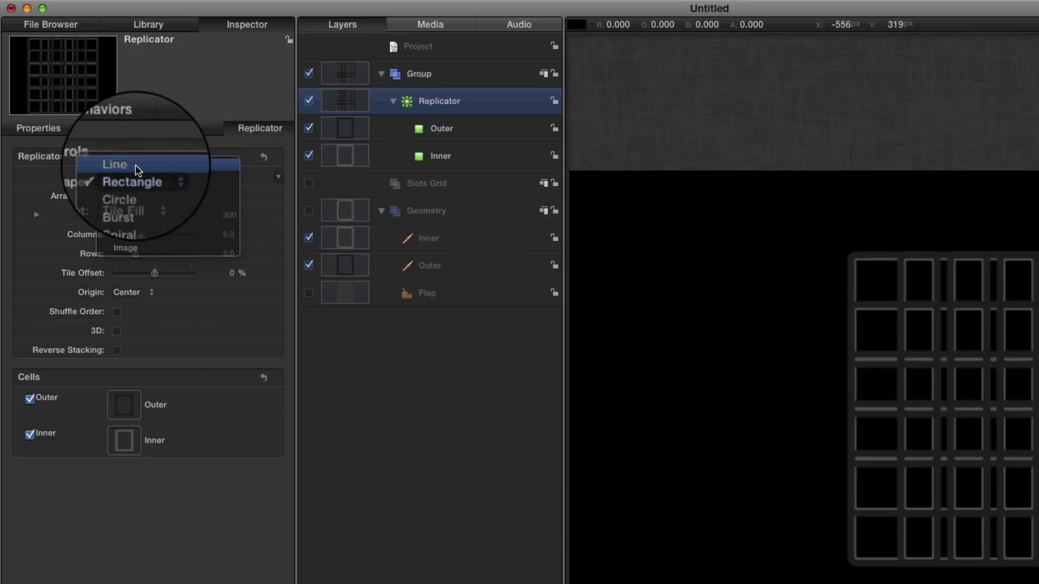
Run the Replicator line from X -480 px to X 480 px with 8 points.
click(152, 196)
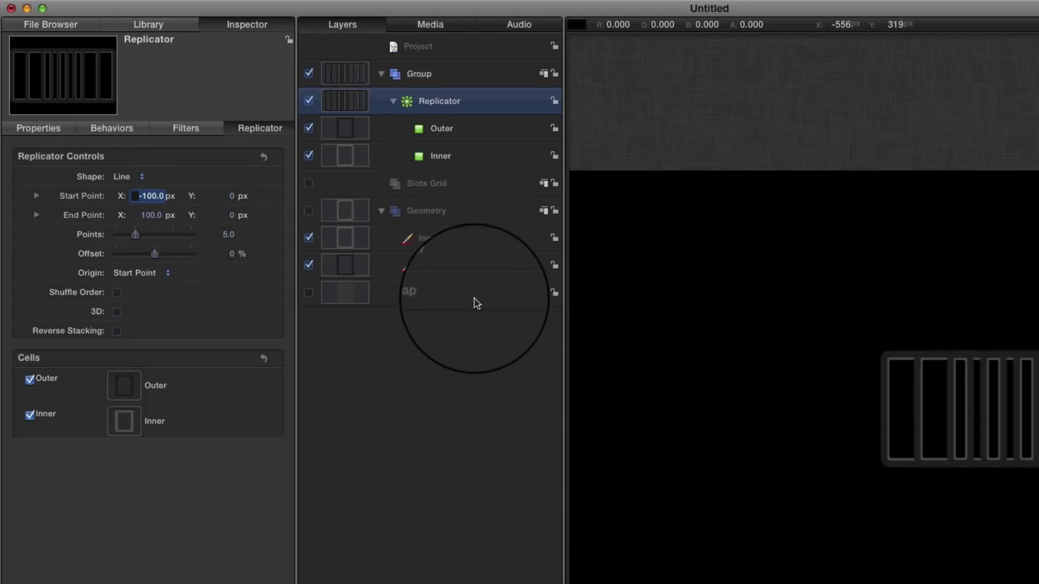
key(BackSpace)
key(Return)
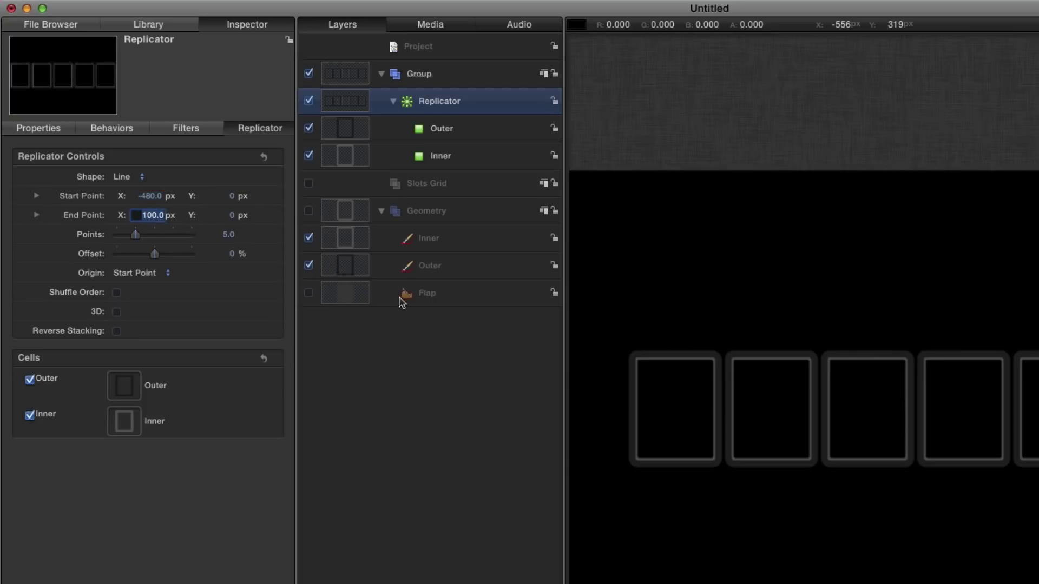
key(Return)
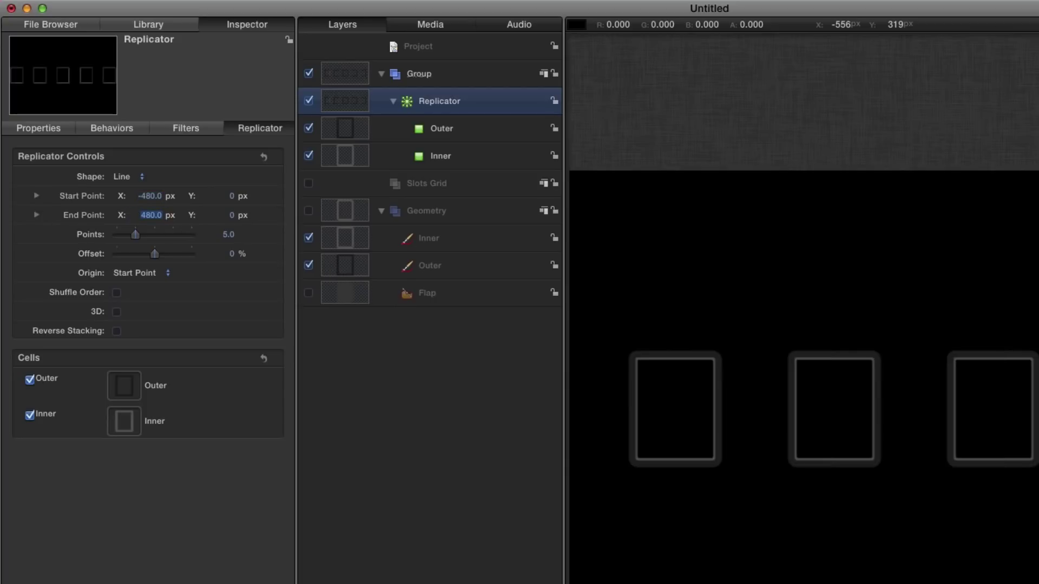
click(228, 234)
text(8)
key(Return)
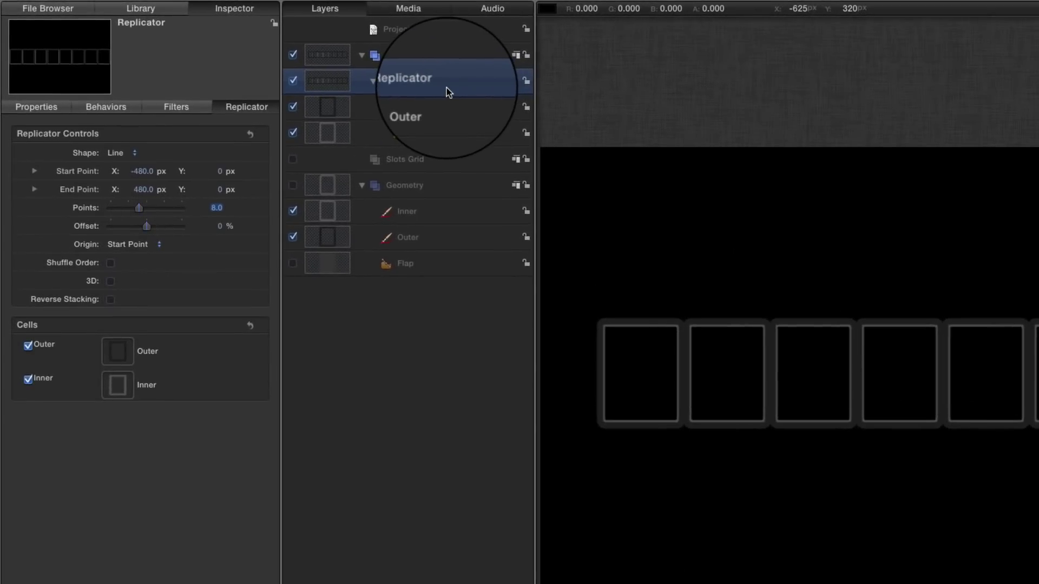
Apply the Indent filter from the Stylize category to the Replicator, then select the Inner shape and brighten the slot frames.
click(141, 8)
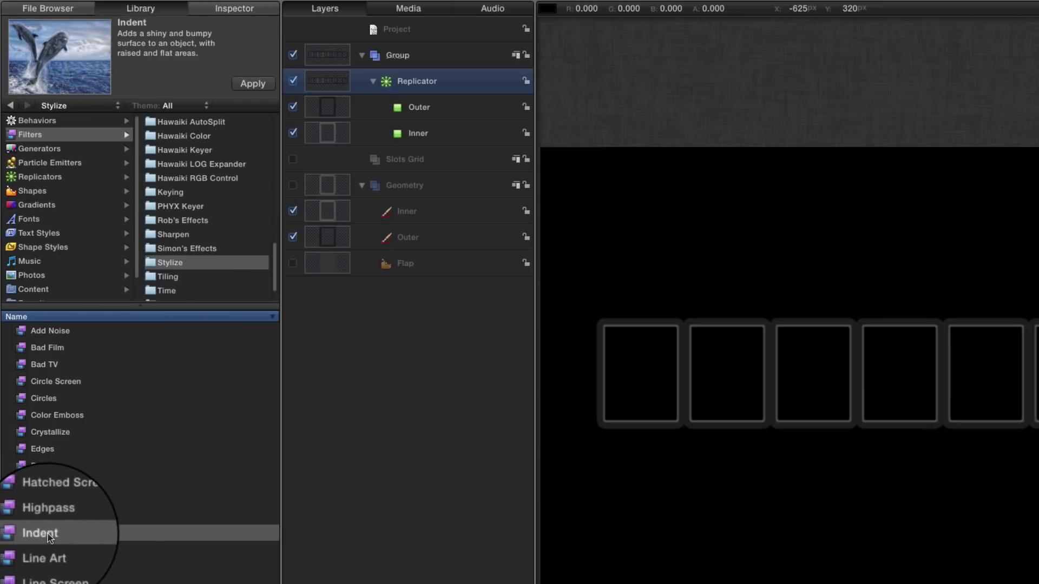
click(252, 85)
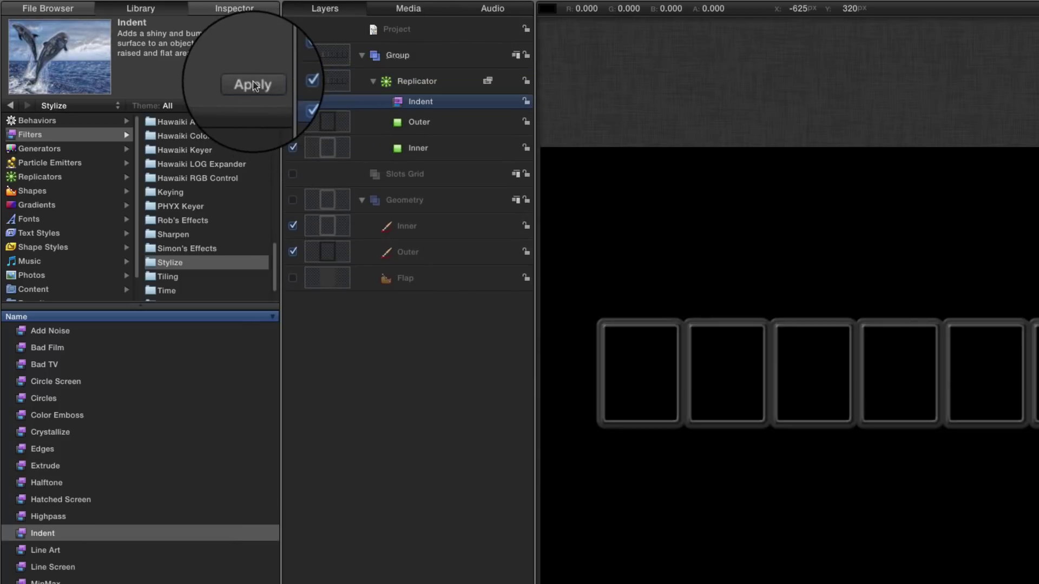
click(407, 226)
drag(628, 326, 702, 333)
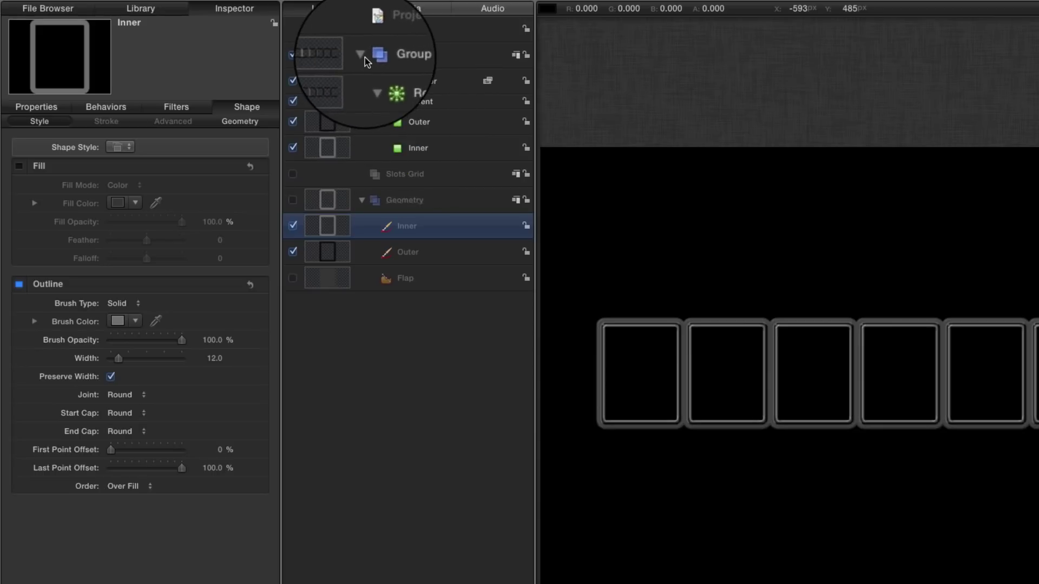
Rename the group containing the Replicator as Slot Grids.
double_click(393, 57)
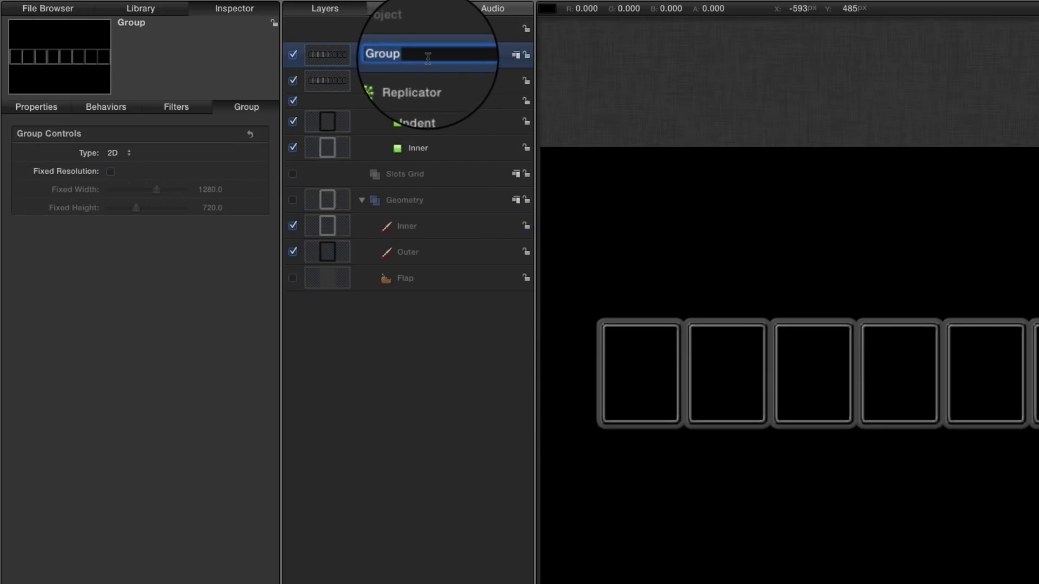
text(Slot Grids)
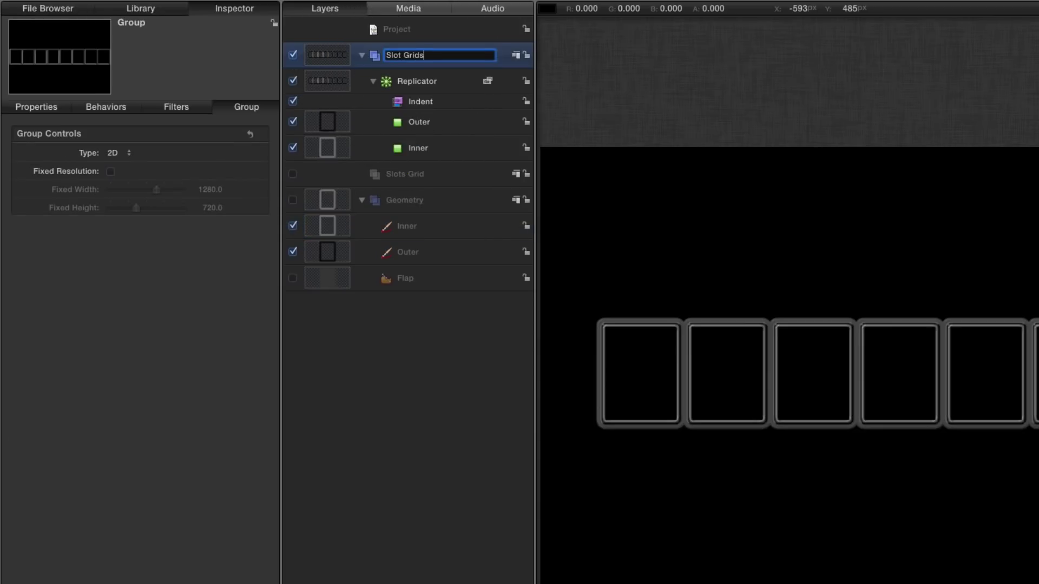
key(Return)
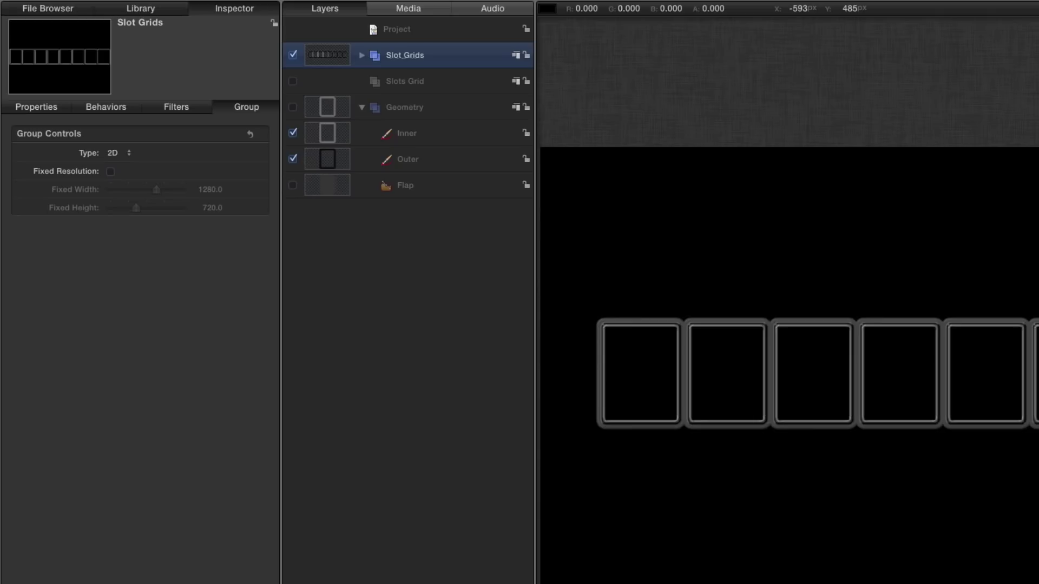
Add a new group at project level above Slot Grids and name it Text.
click(407, 30)
key(super+shift+n)
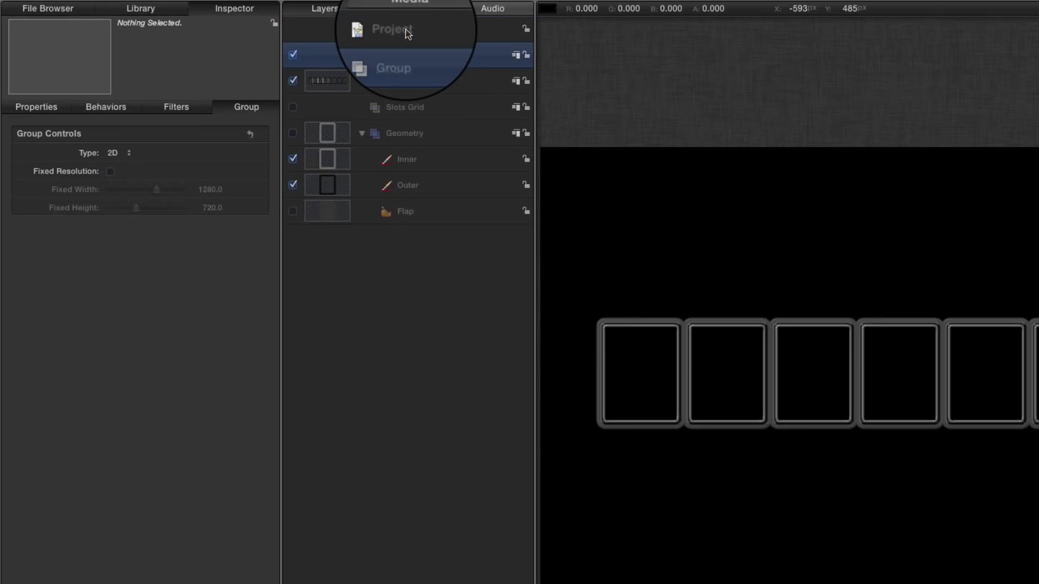
double_click(422, 57)
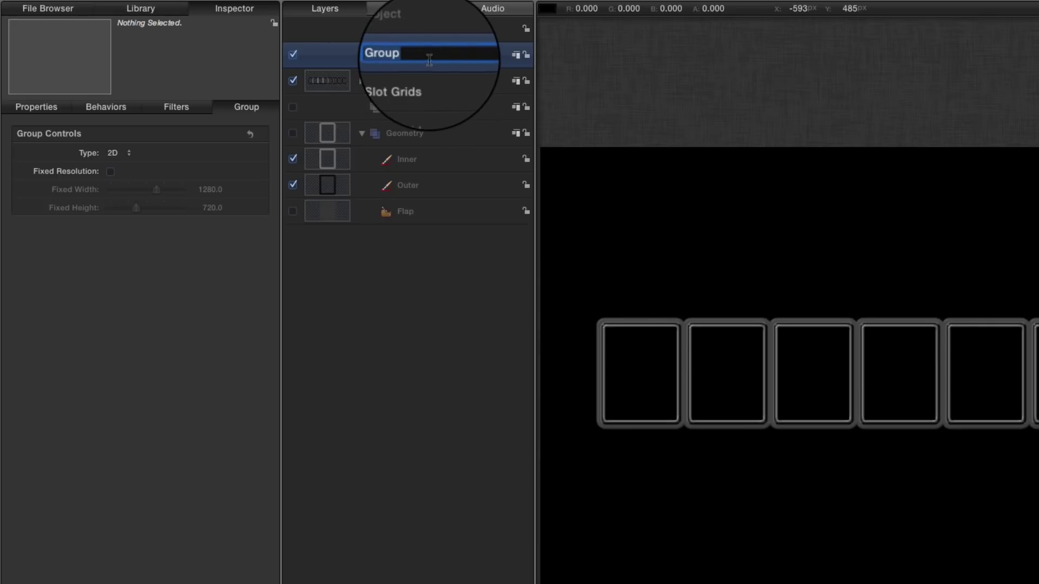
text(Te)
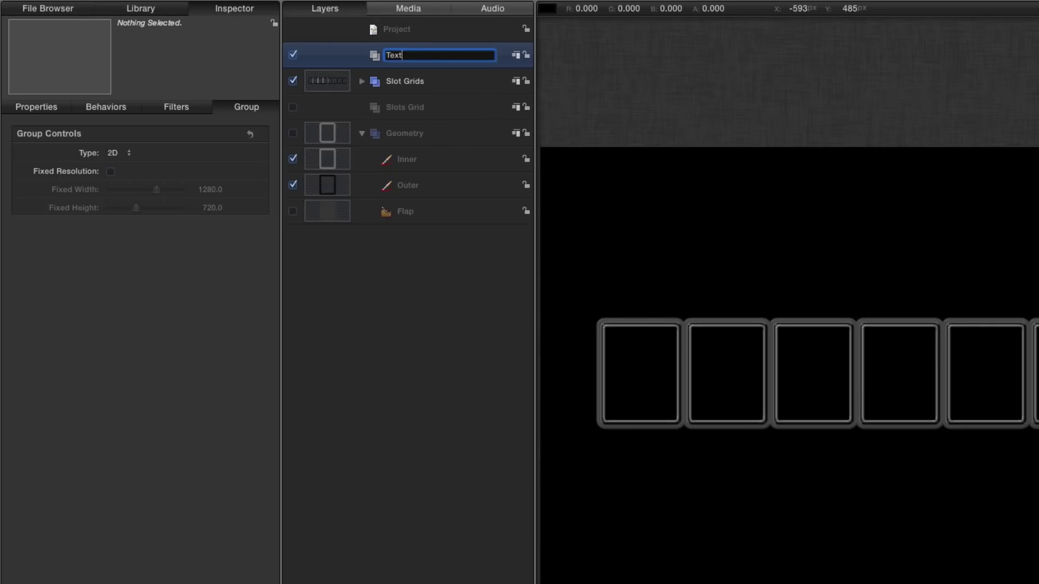
text(xt)
Start a text object in the Text group and set its font to Andale Mono from the Fixed Width collection.
click(900, 352)
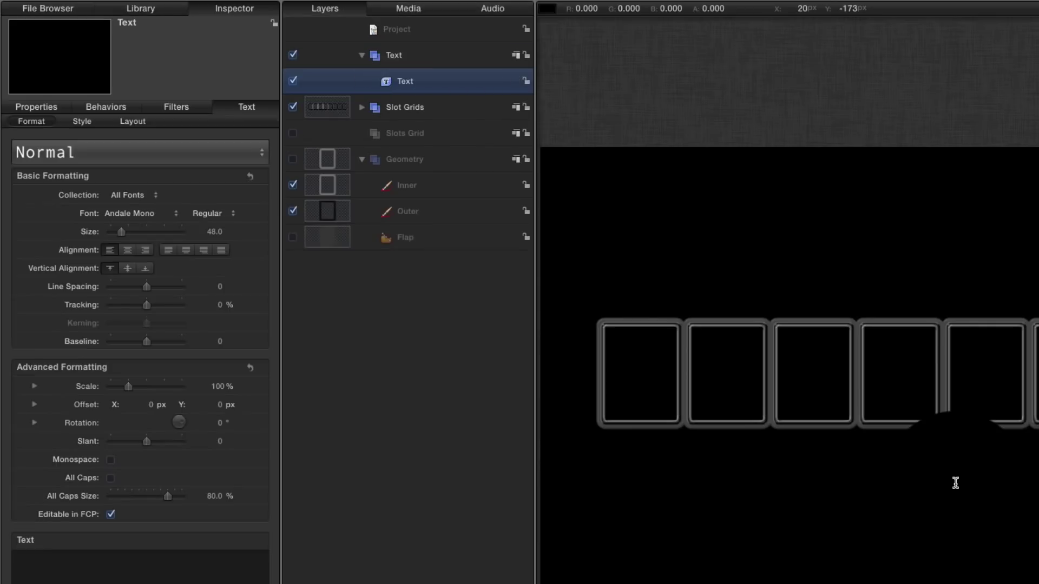
click(134, 198)
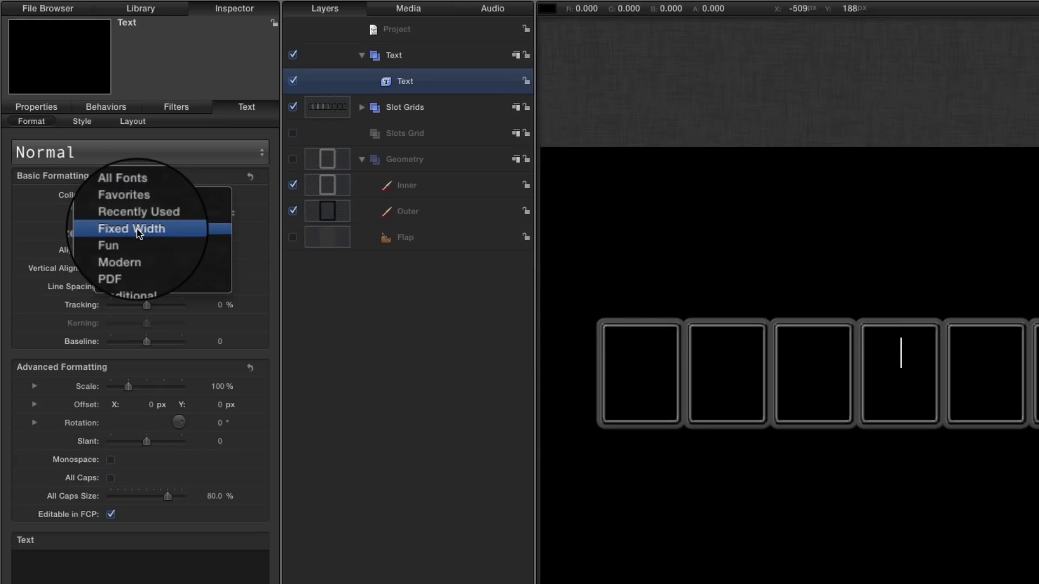
click(138, 231)
click(130, 220)
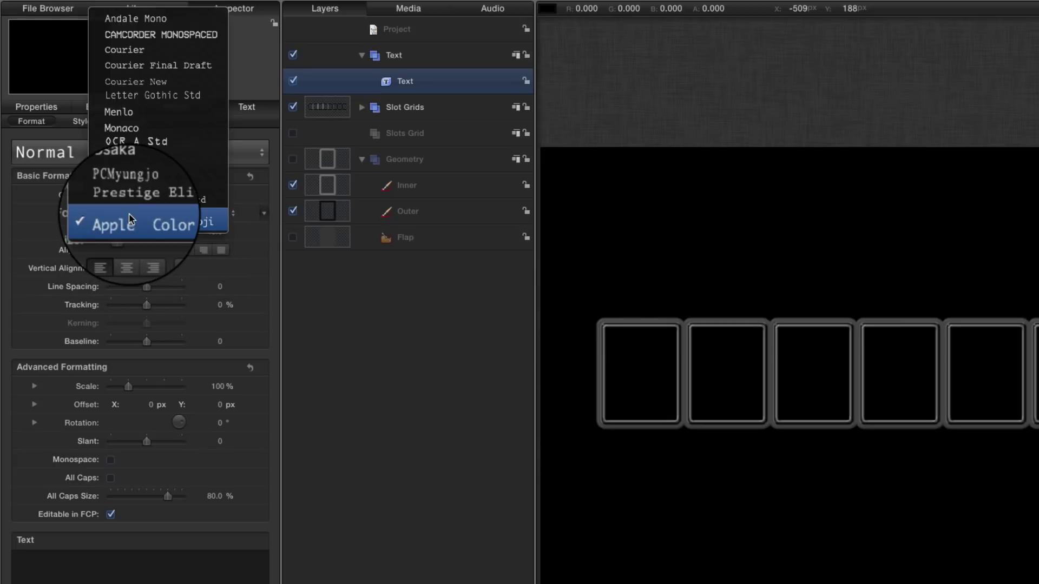
click(147, 16)
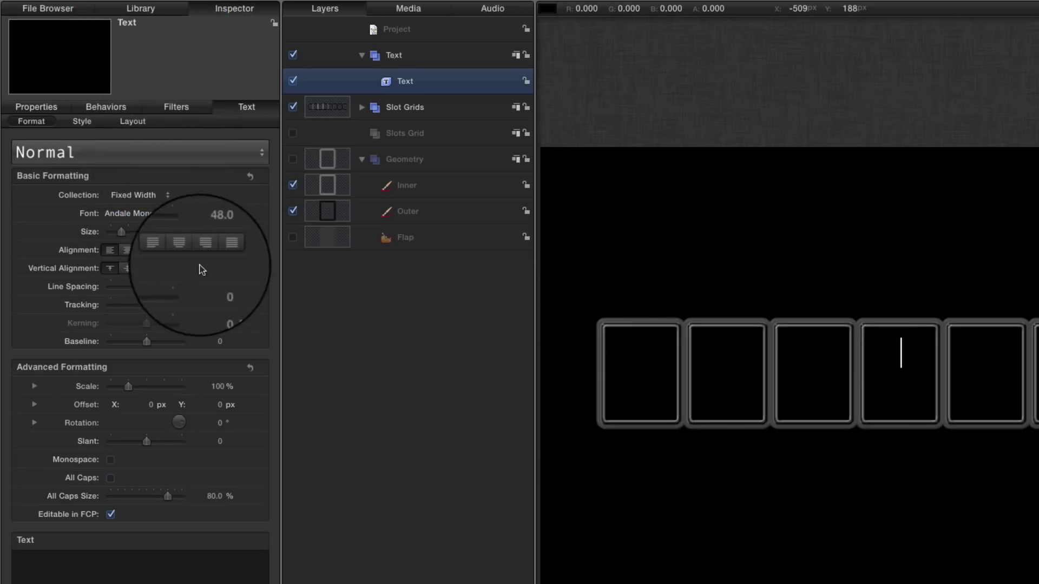
Format the text at size 140 with 38% tracking and centre alignment, and enter MOTION 5.
click(216, 232)
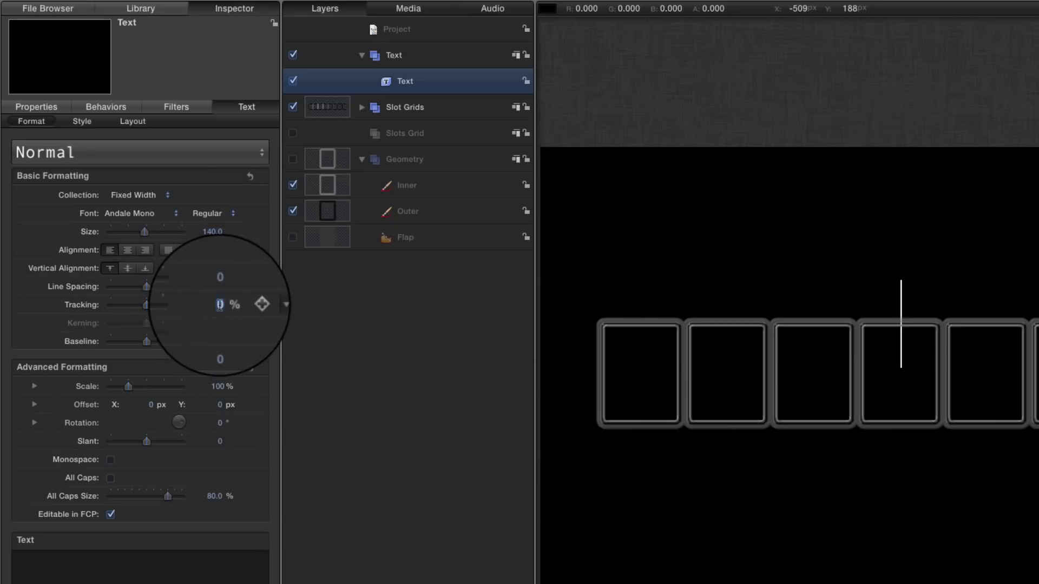
text(38.)
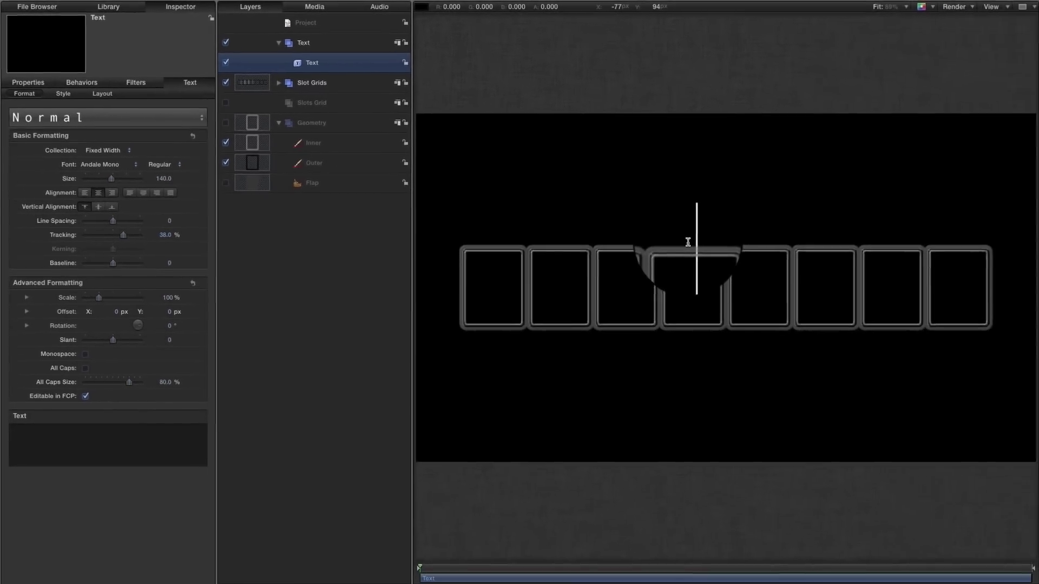
text(OTIO)
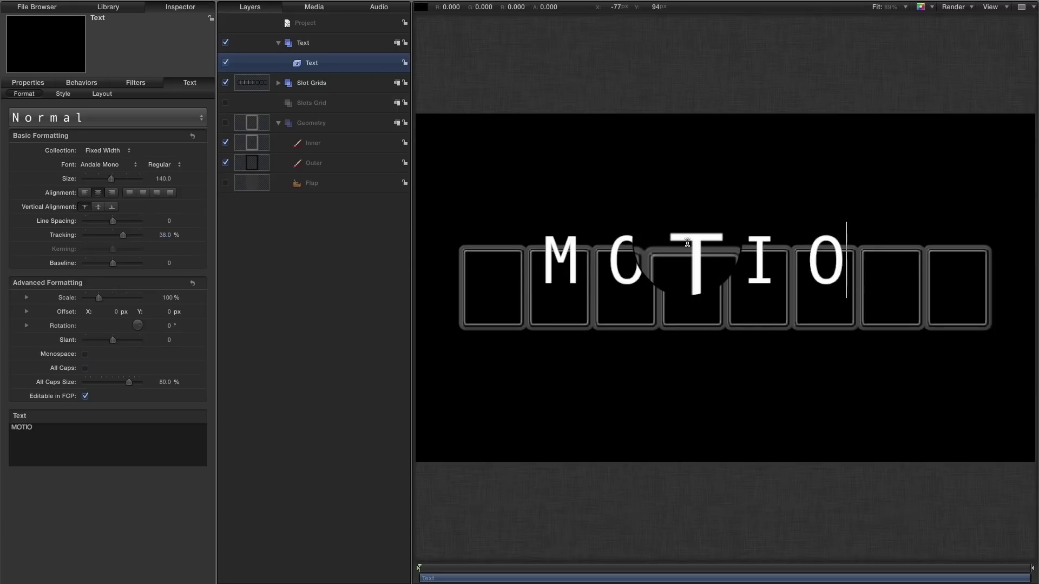
text(N 5)
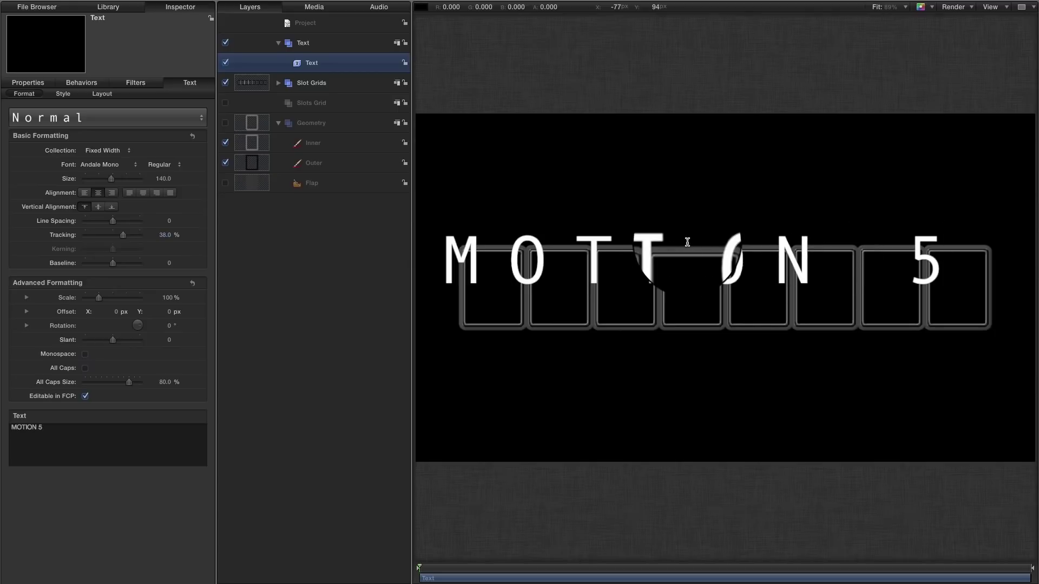
Reset the text's transform and lower its Y position to about -46 px so the letters sit inside the slots.
click(28, 83)
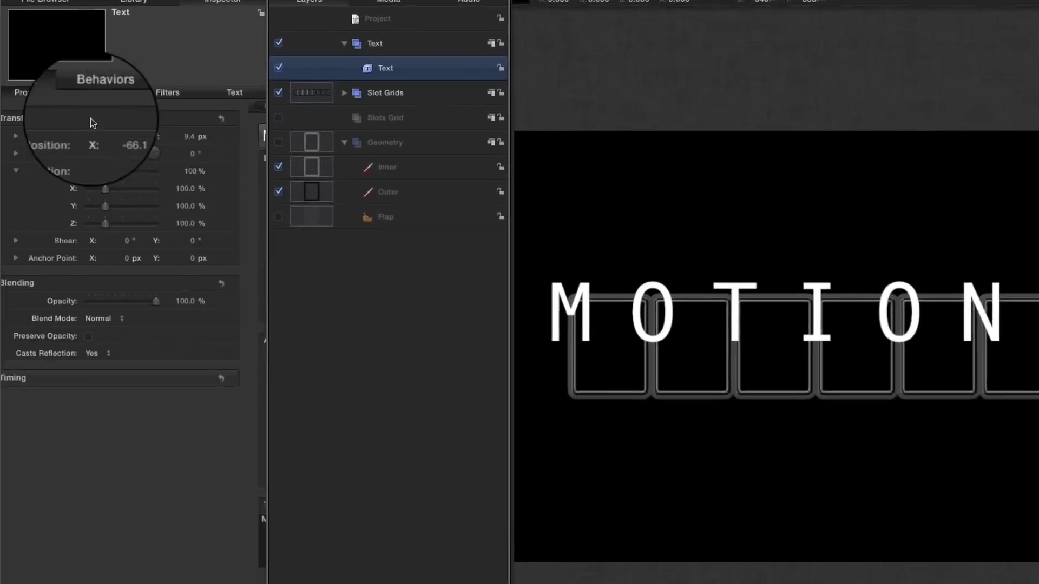
click(221, 119)
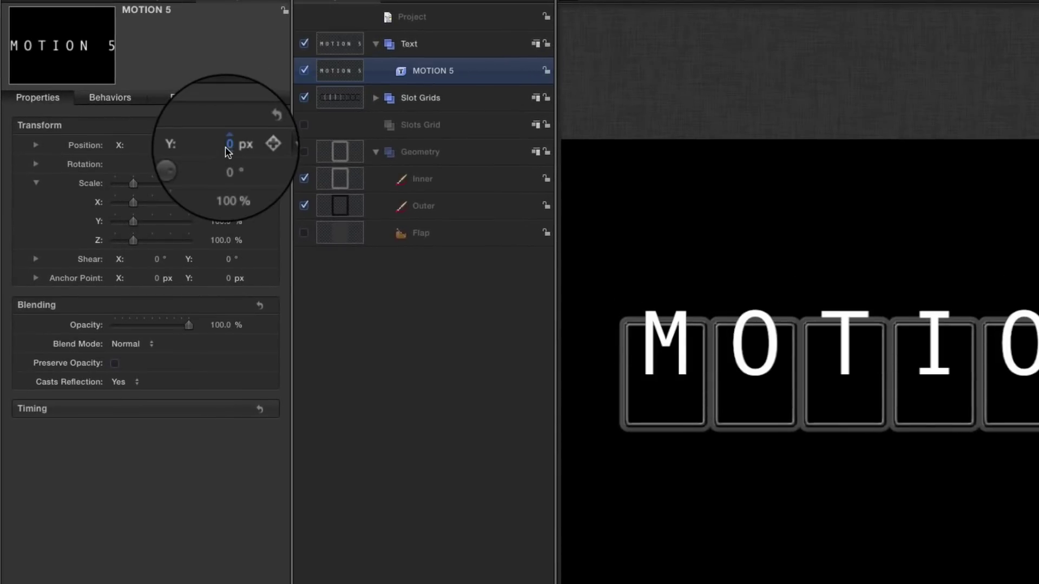
mouse_move(225, 147)
mouse_down()
mouse_move(201, 147)
mouse_move(221, 145)
mouse_up()
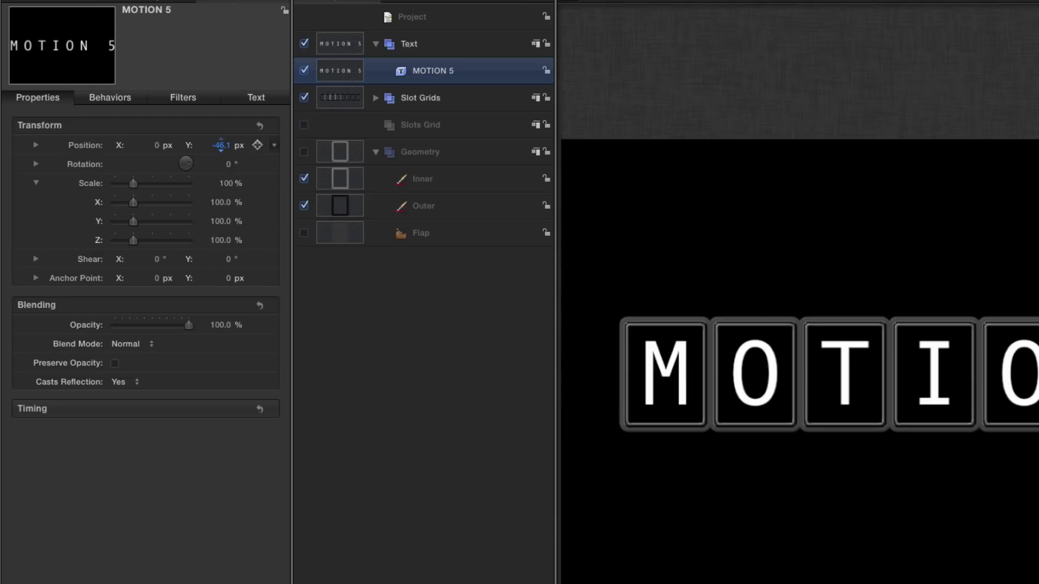
Enable the outline on the MOTION 5 text and colour it white.
click(256, 98)
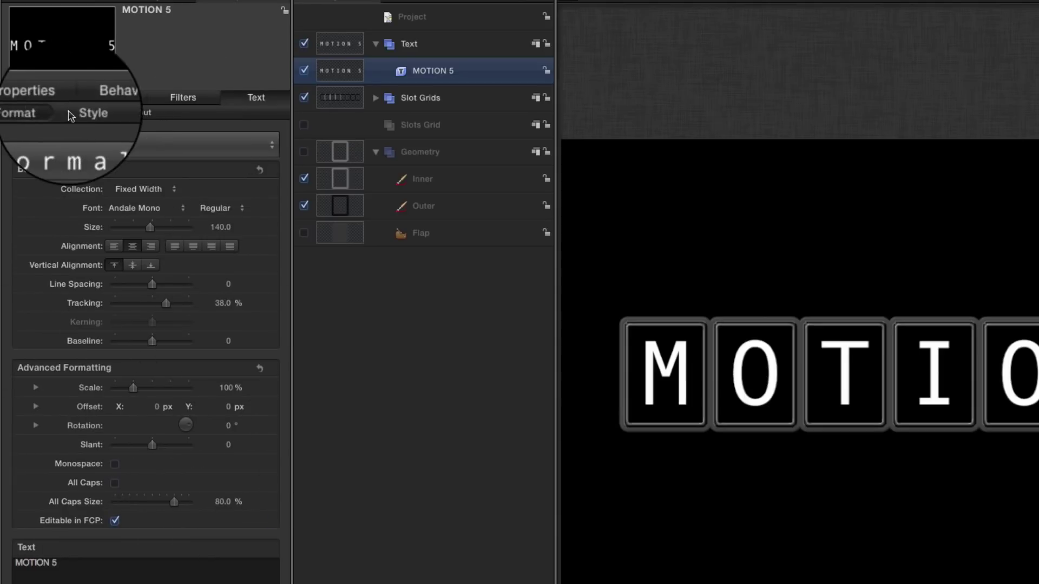
click(85, 112)
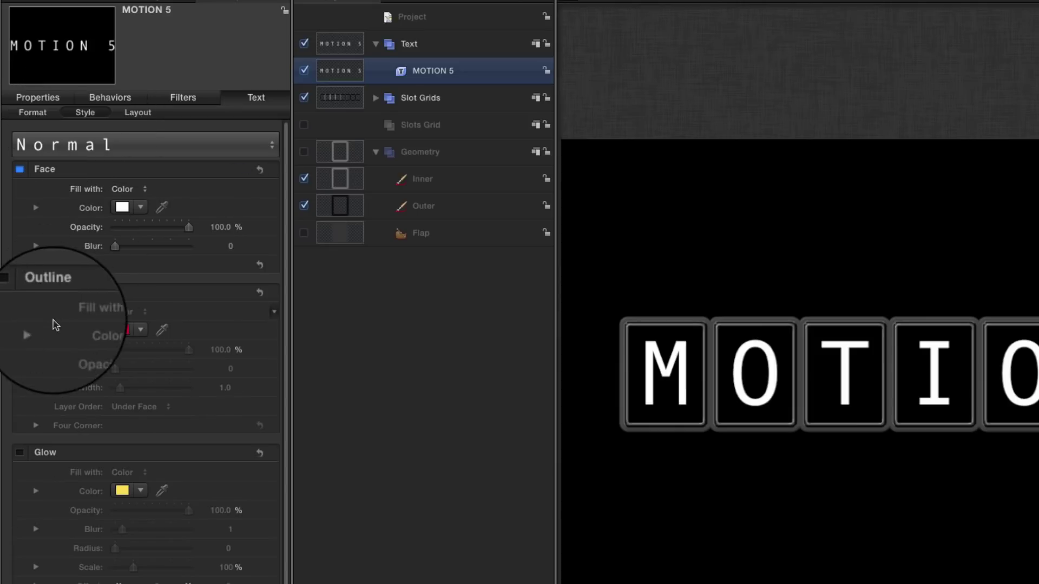
click(19, 291)
click(122, 330)
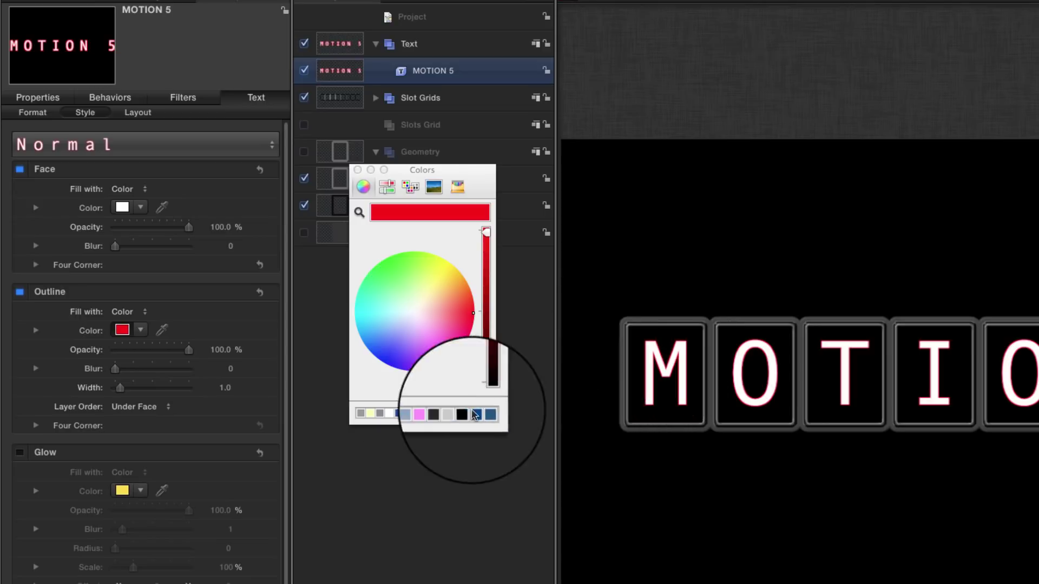
click(390, 413)
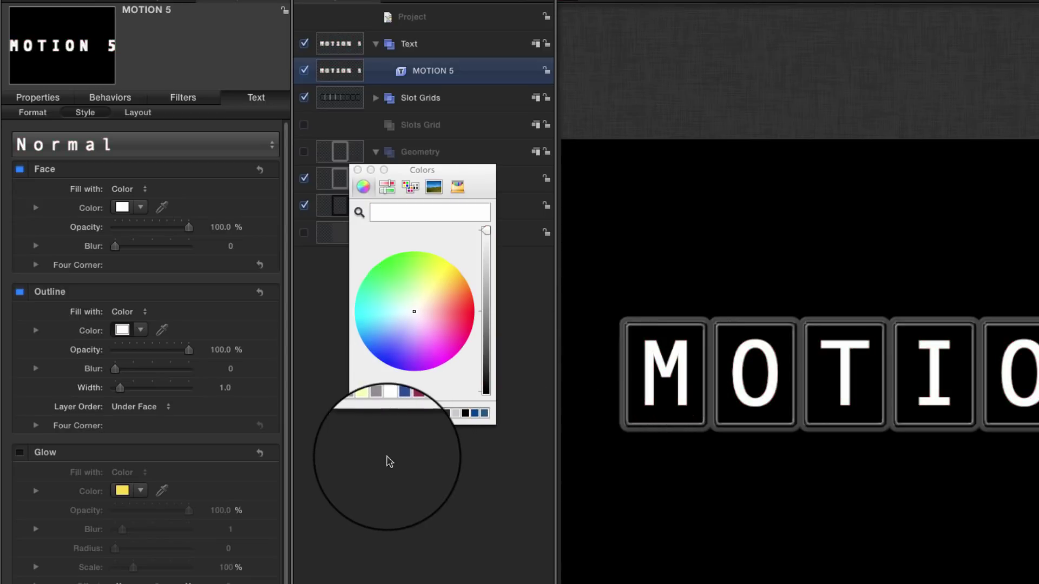
click(358, 170)
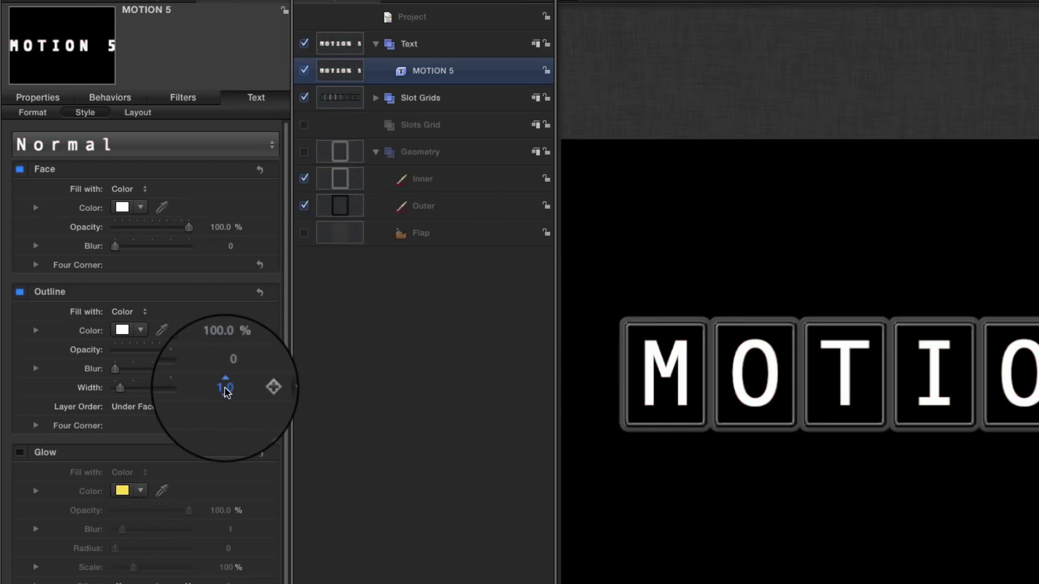
Set the text outline's width to 2 and compare the lettering with the outline off and on.
click(226, 388)
text(2)
key(Return)
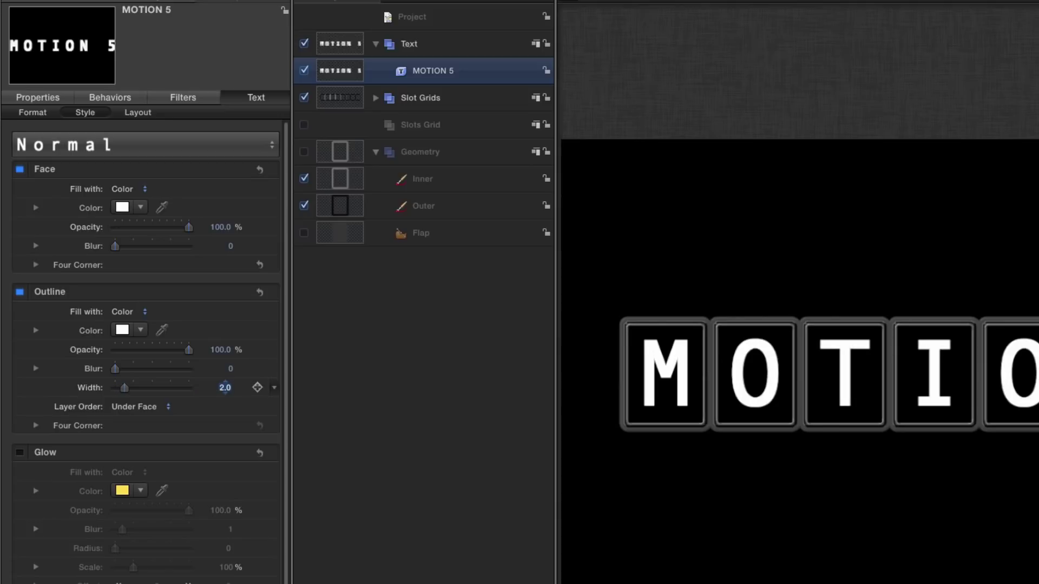
click(19, 293)
click(20, 292)
click(19, 292)
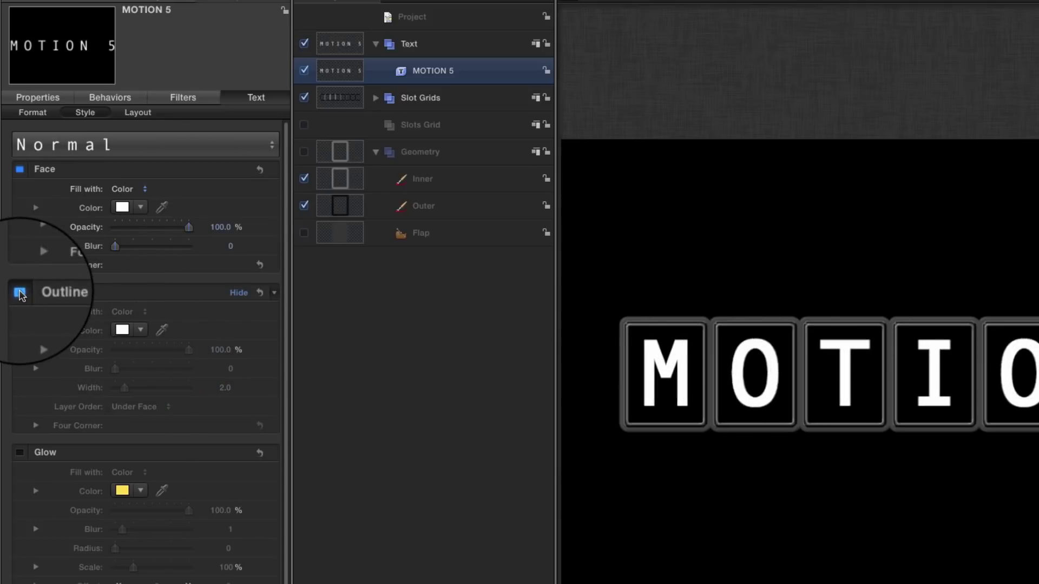
click(20, 293)
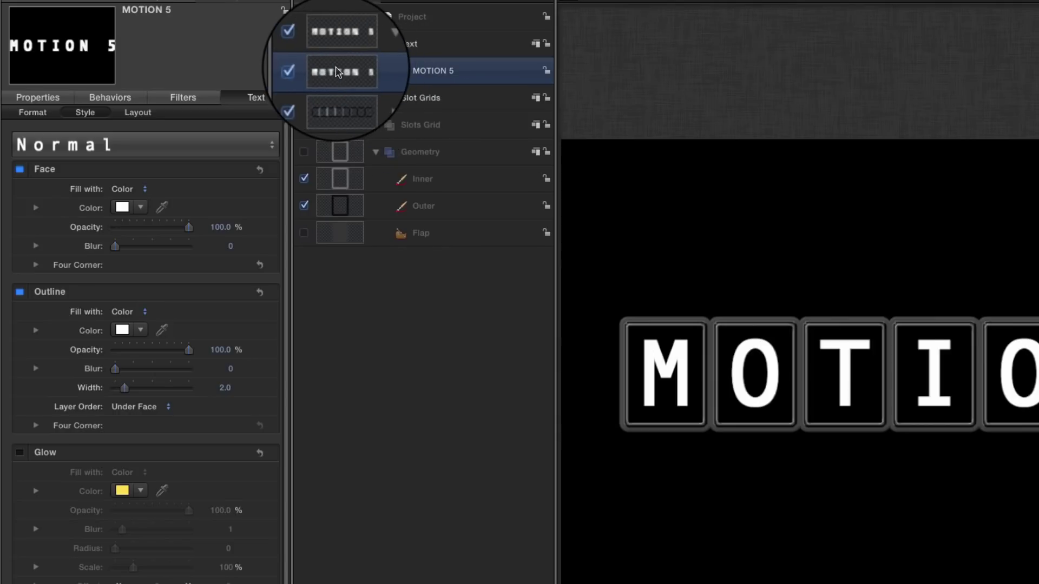
Duplicate the MOTION 5 text, change the copy's wording to TUTORIAL, and check it with the original briefly hidden.
key(super+d)
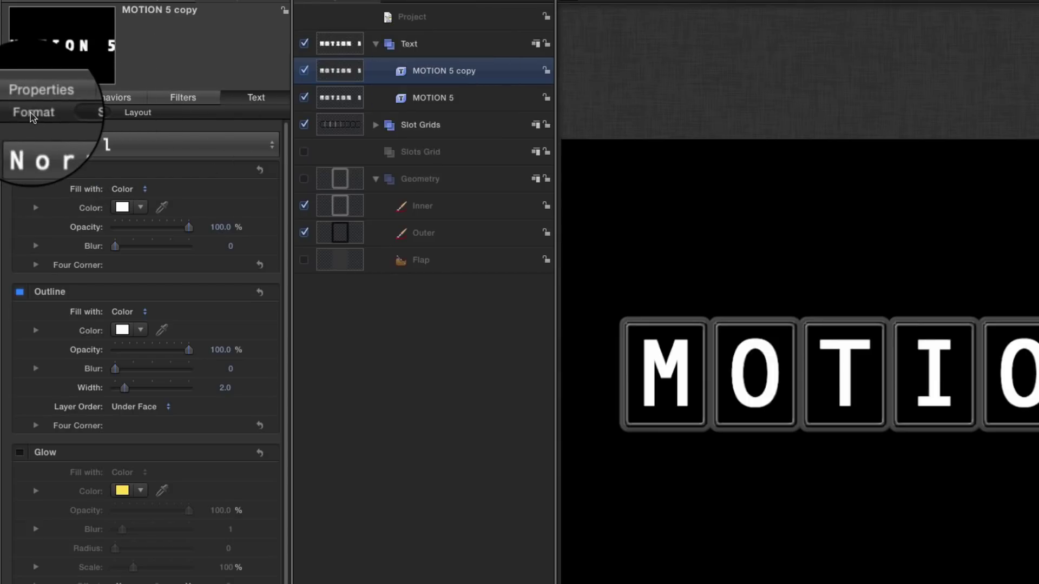
click(33, 114)
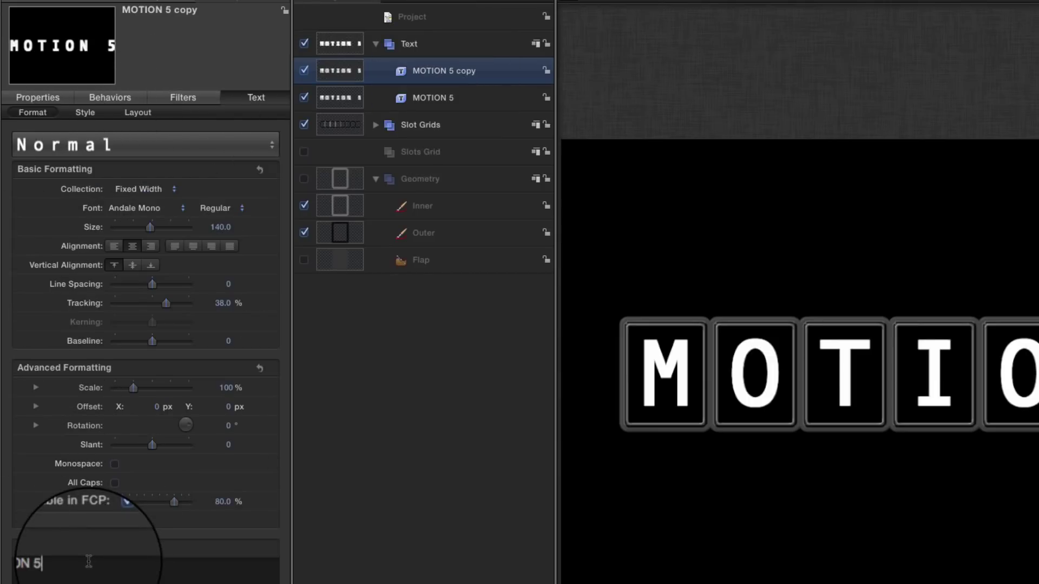
drag(89, 561, 3, 563)
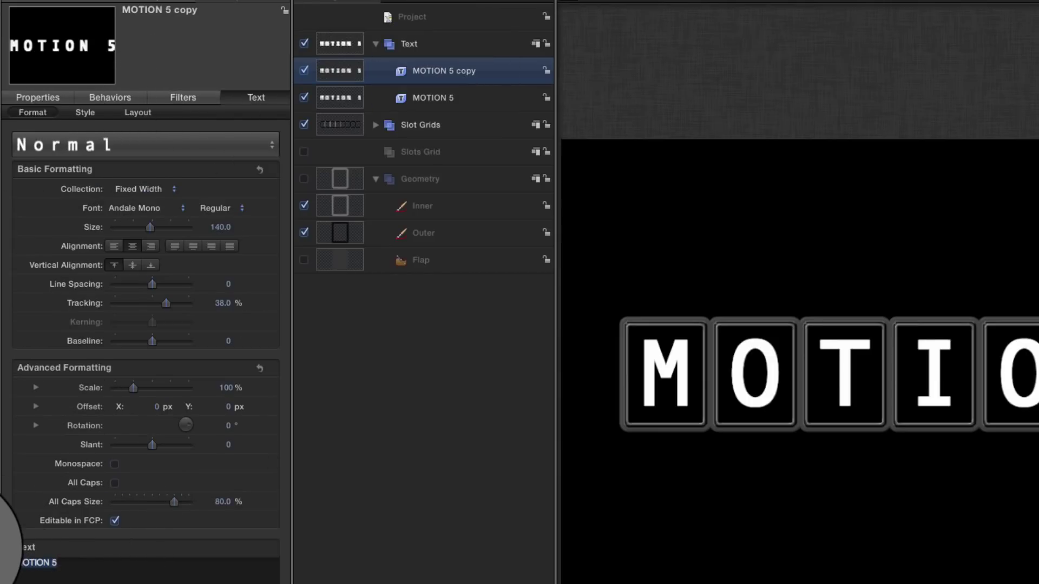
text(TUTP)
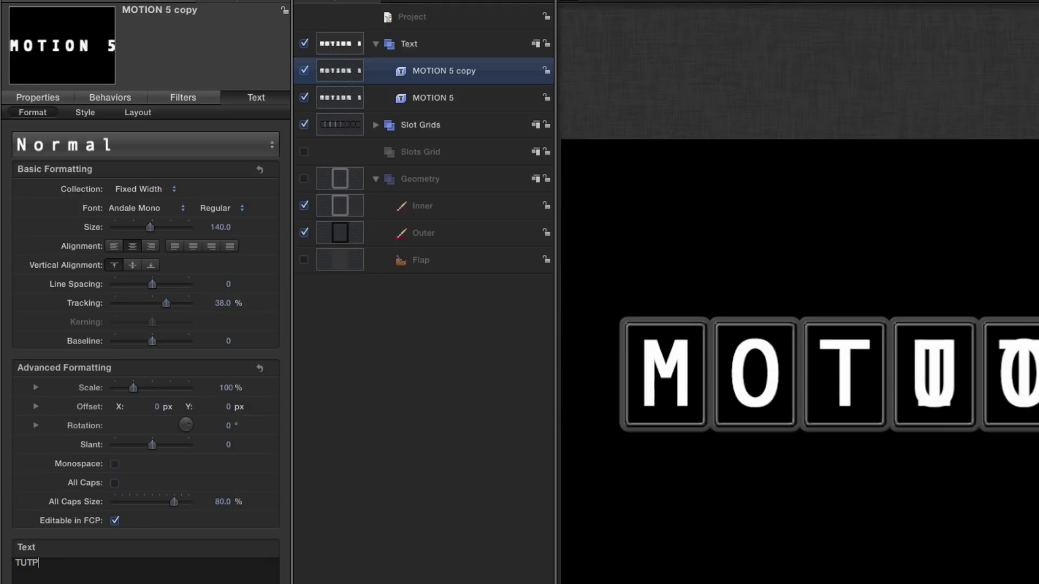
text(R)
key(BackSpace)
key(BackSpace)
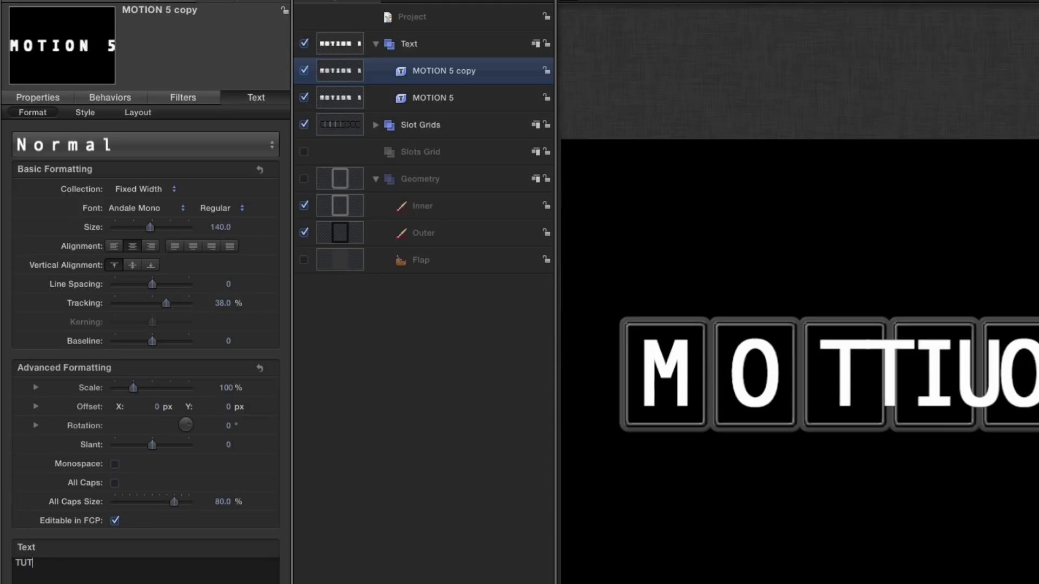
text(ORIAL)
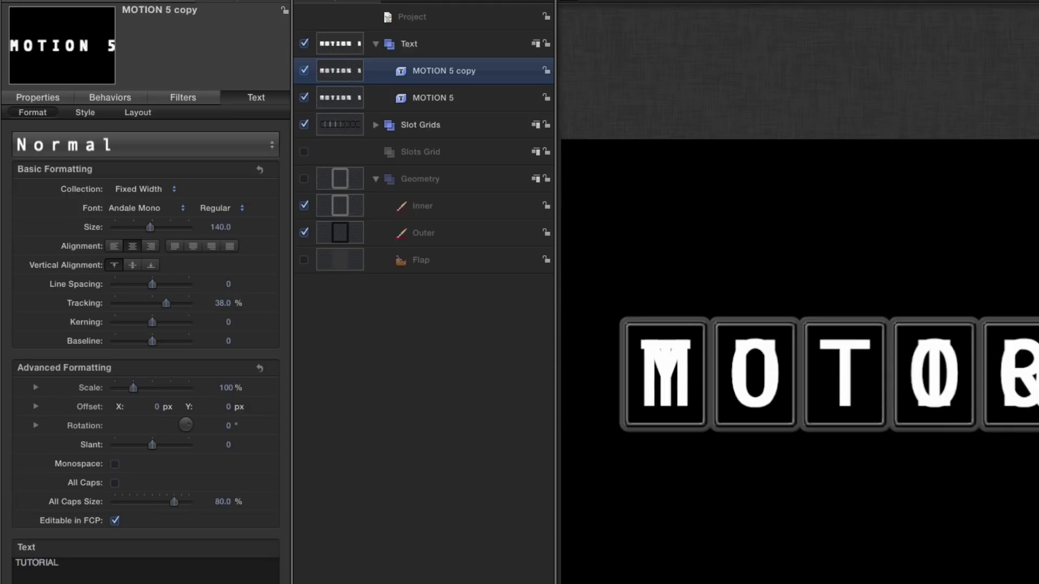
click(305, 98)
click(304, 99)
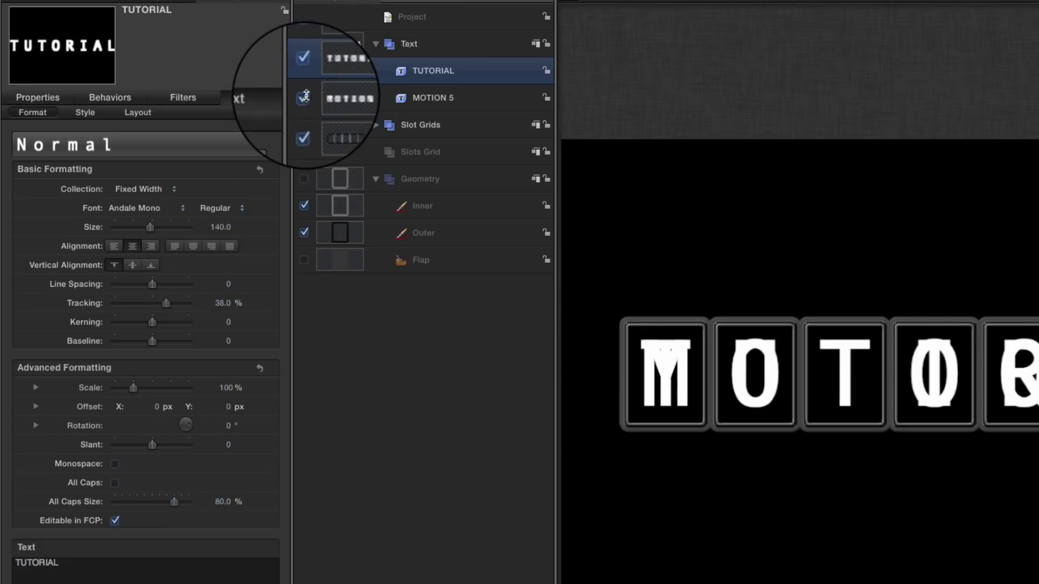
Rename the TUTORIAL text layer Back and the MOTION 5 text layer Front.
double_click(433, 72)
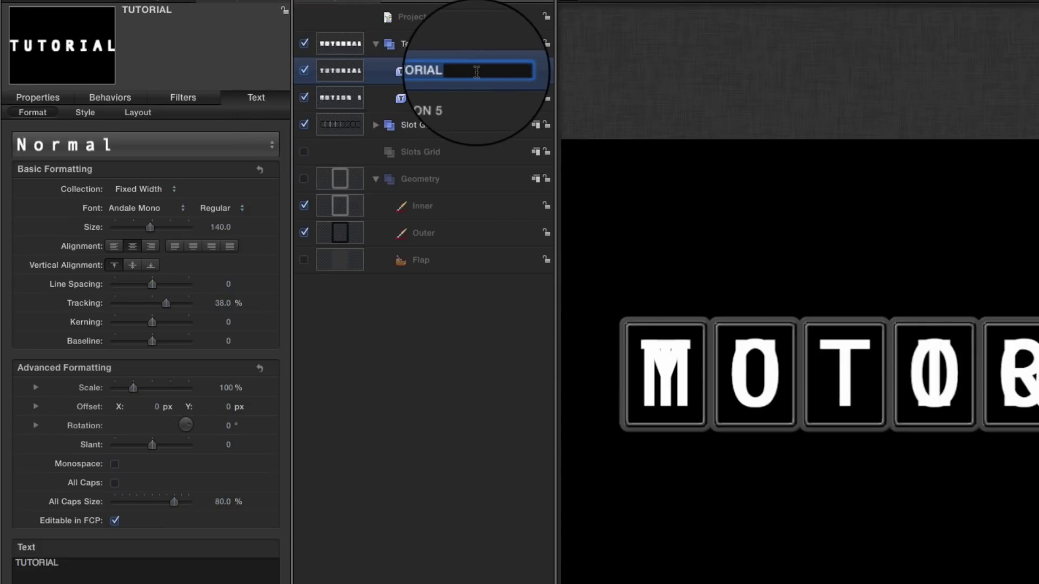
text(Back)
double_click(476, 97)
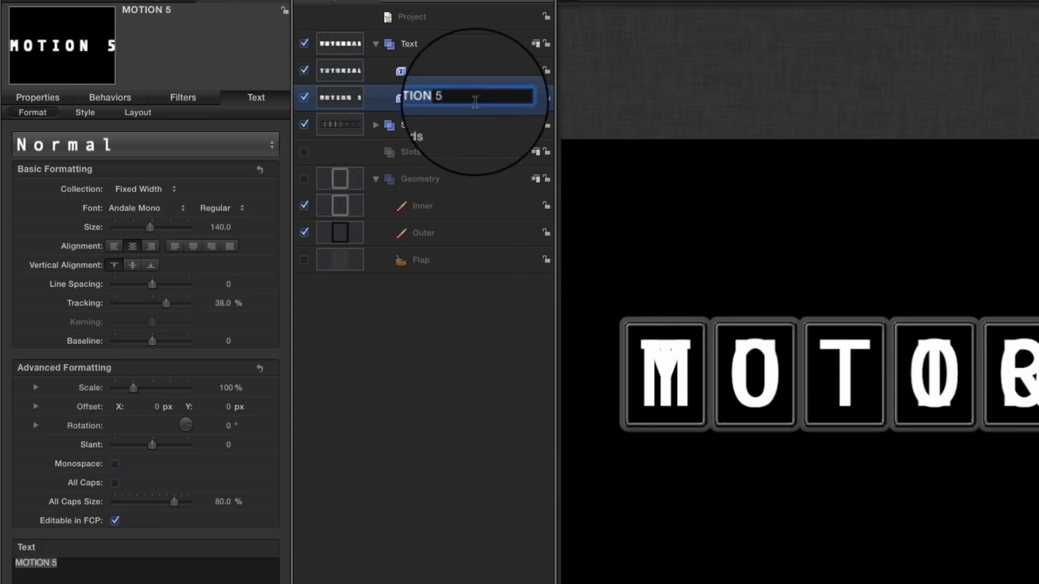
text(F)
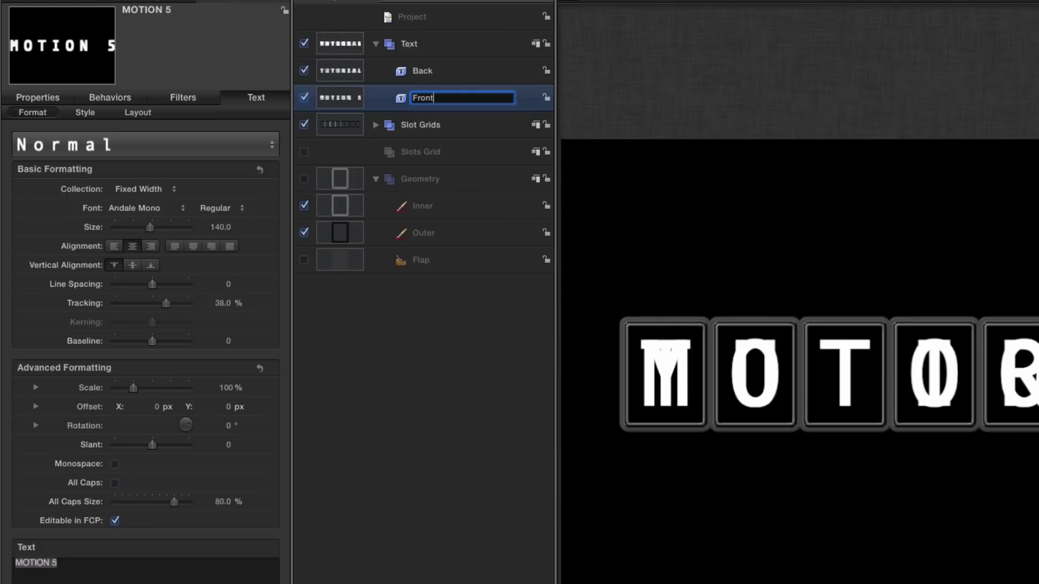
Name the MOTION 5 text layer Front, and clone it as a layer named Front Text placed above the Back layer.
text(ront)
key(Return)
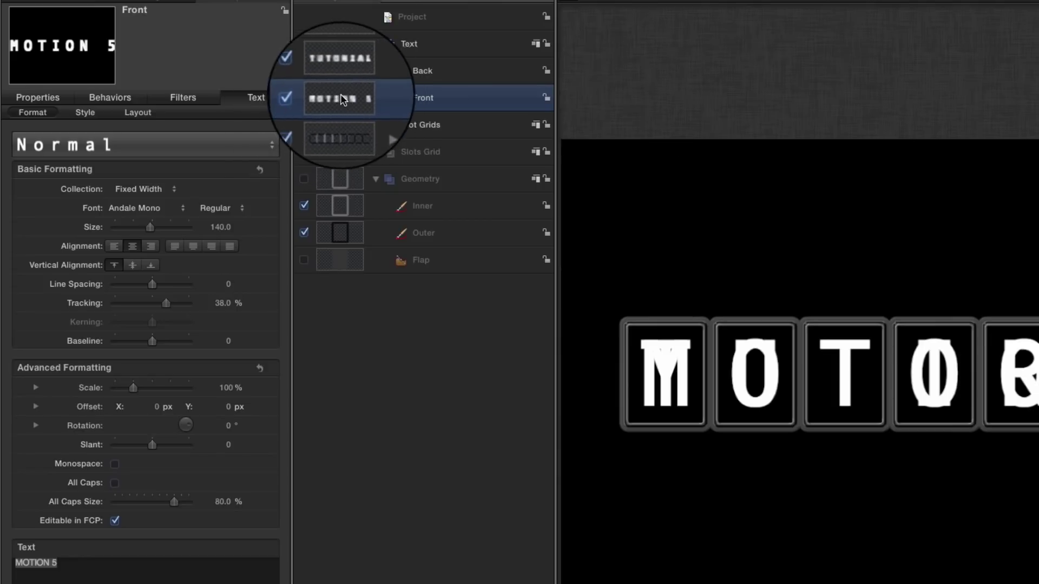
key(k)
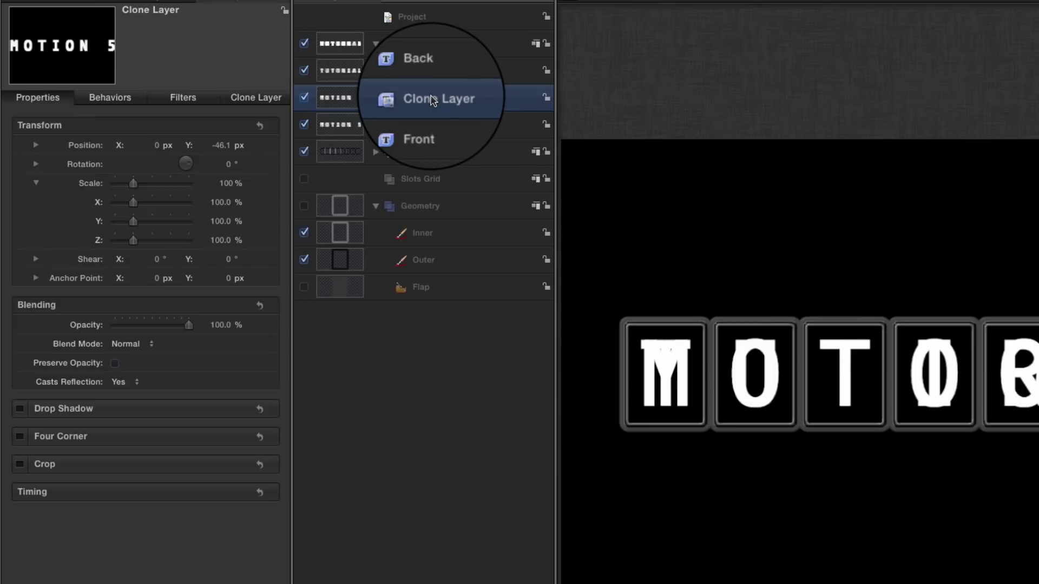
double_click(433, 99)
text(Front Text)
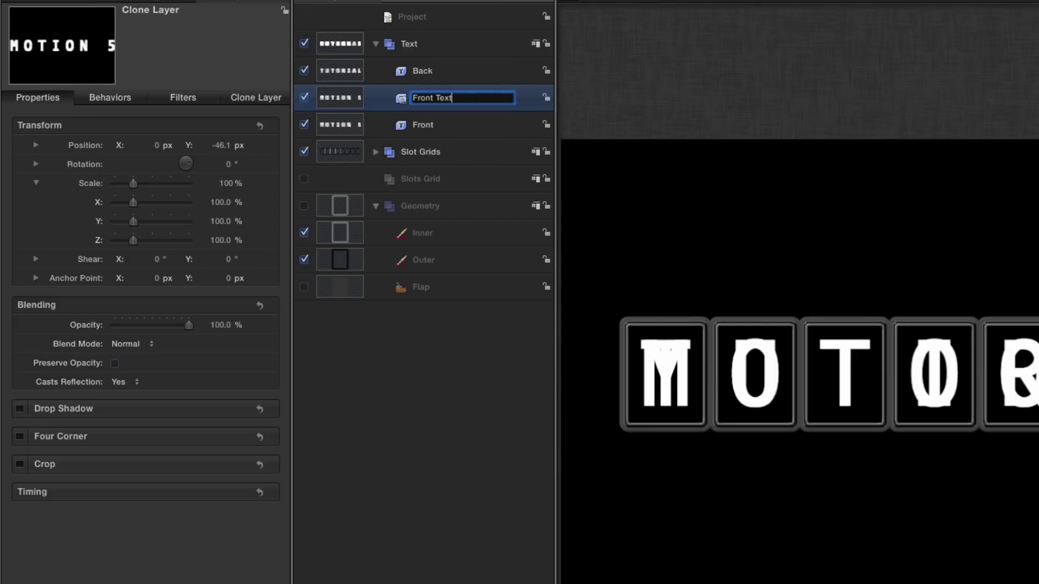
key(Return)
drag(325, 96, 385, 64)
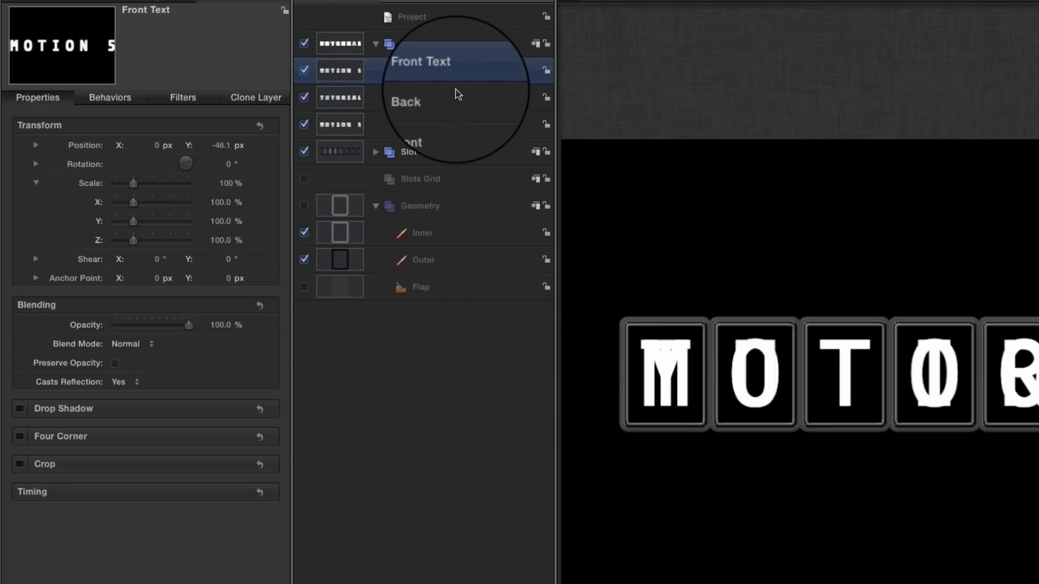
Create a new group at the project's top level and name it A Flap Bottom.
click(419, 19)
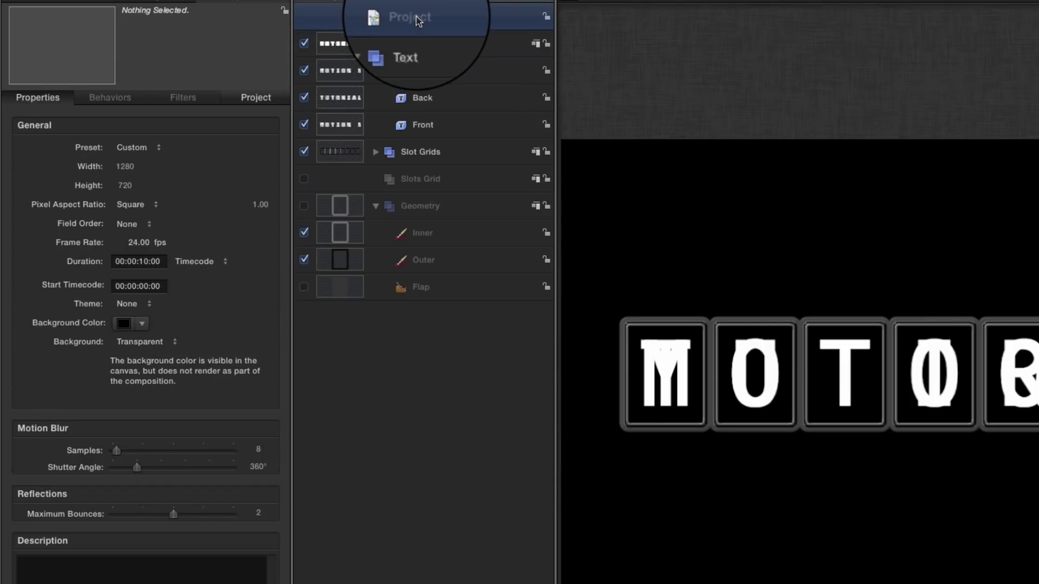
key(super+shift+n)
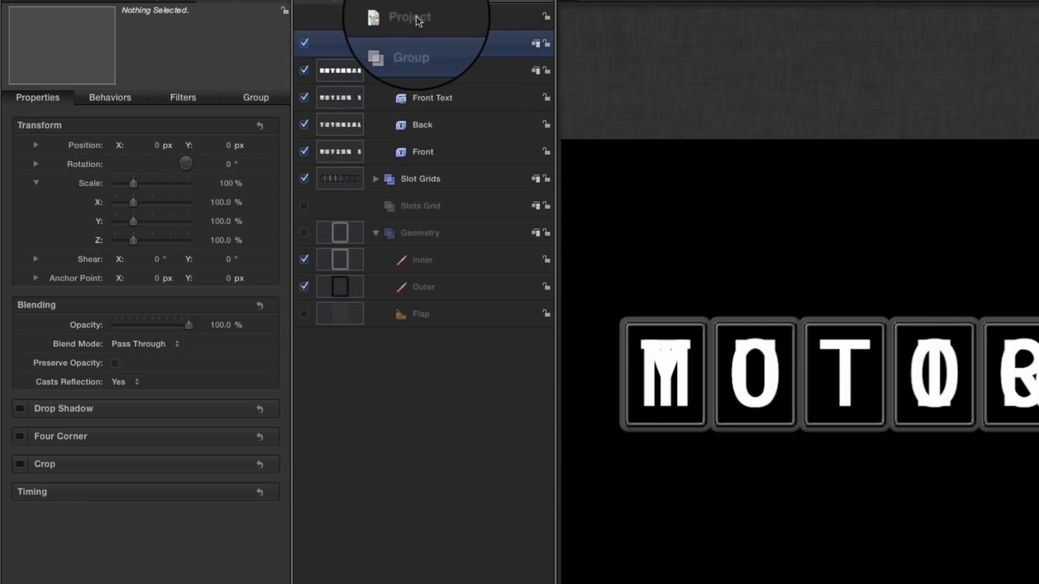
double_click(413, 44)
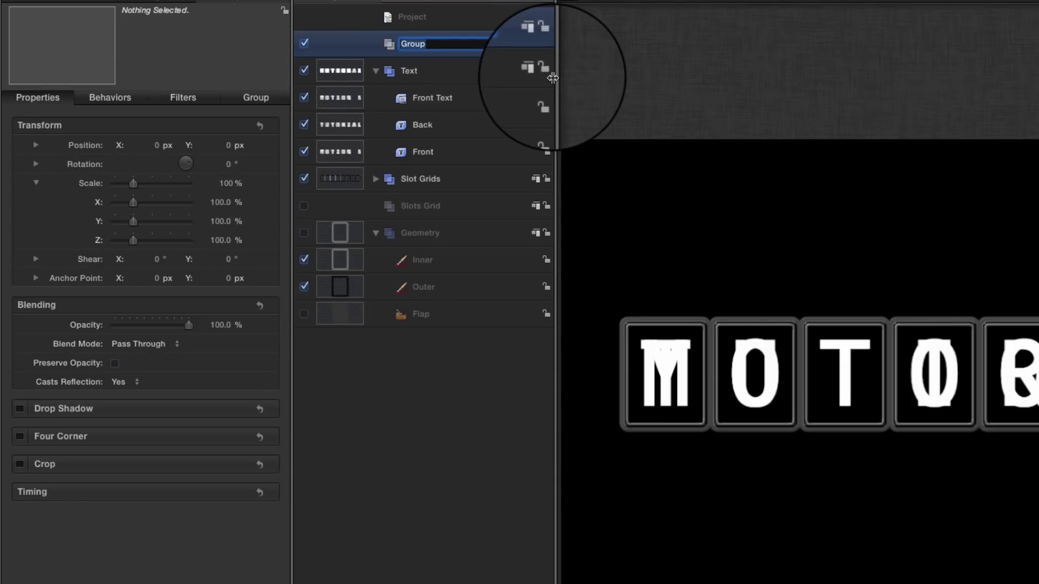
text(A Flap Bottom)
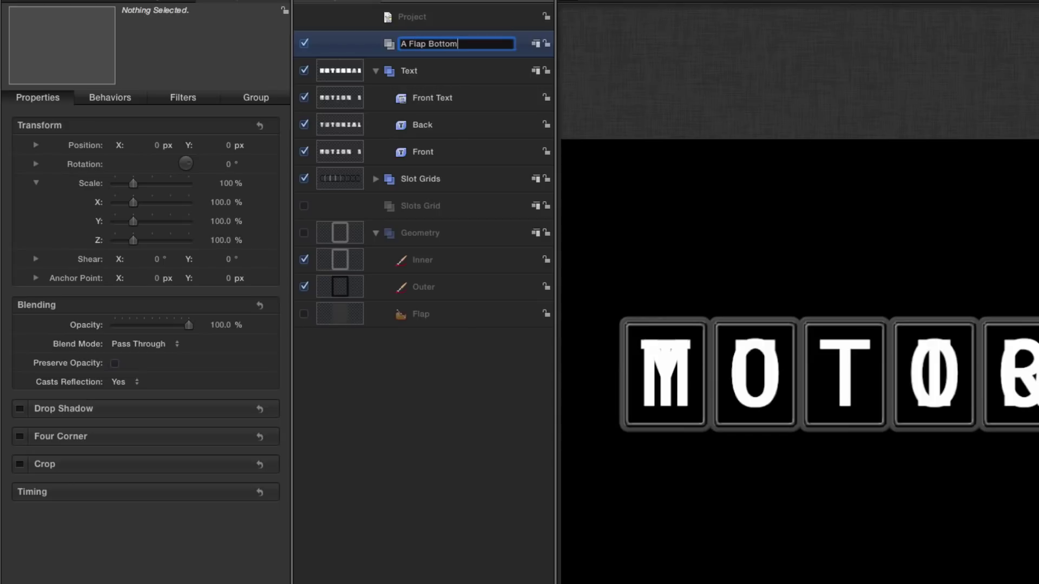
key(Return)
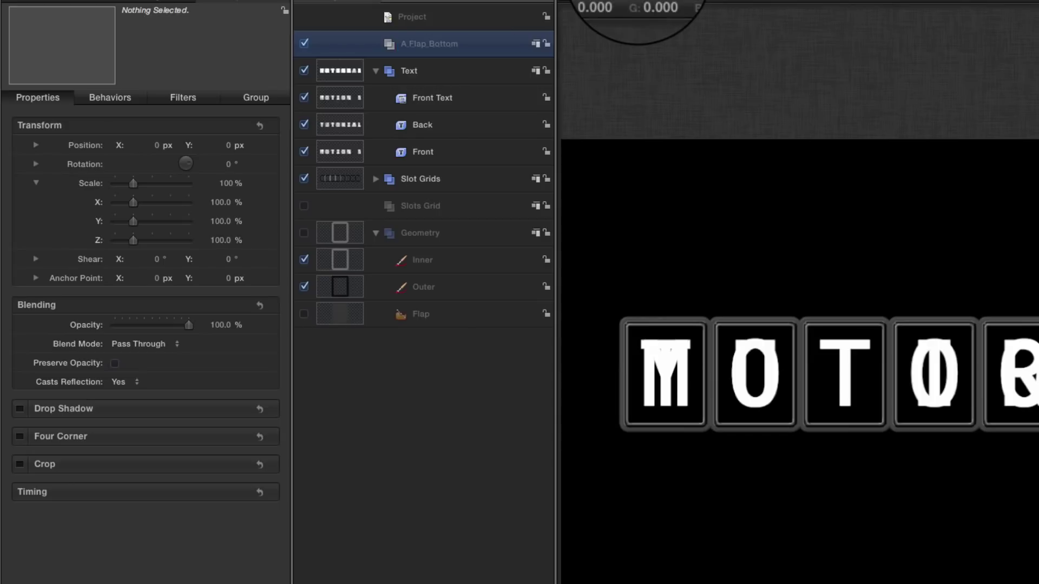
Move the Flap shape into the A Flap Bottom group as a shape, and place the Front Text clone above it.
click(335, 320)
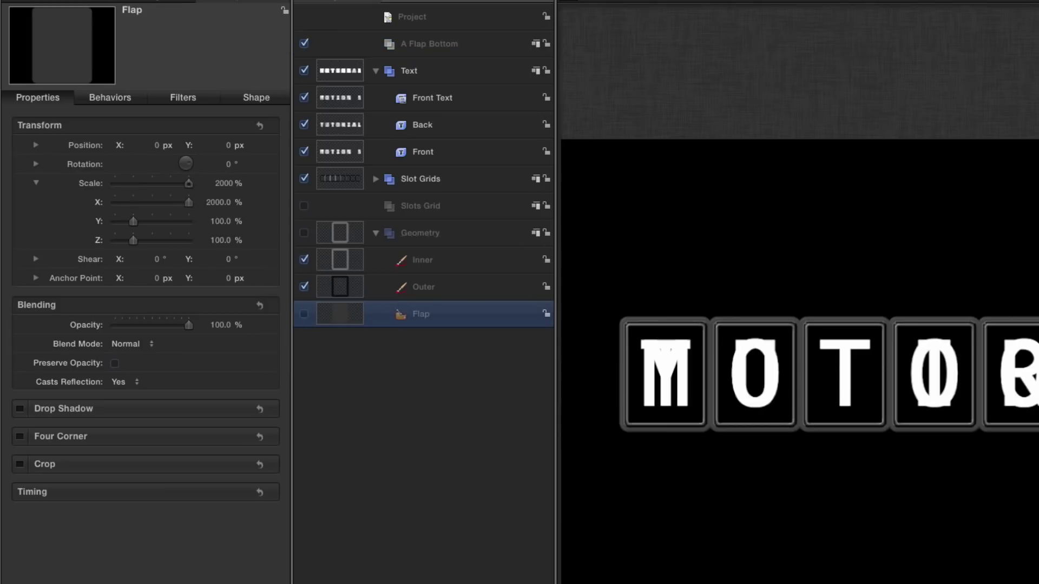
drag(335, 320, 420, 41)
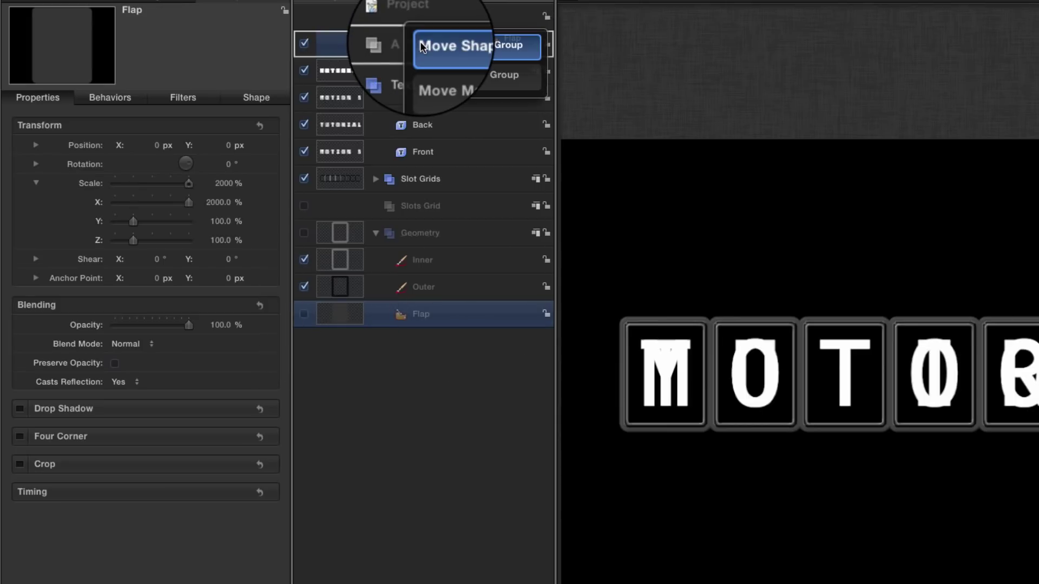
click(427, 46)
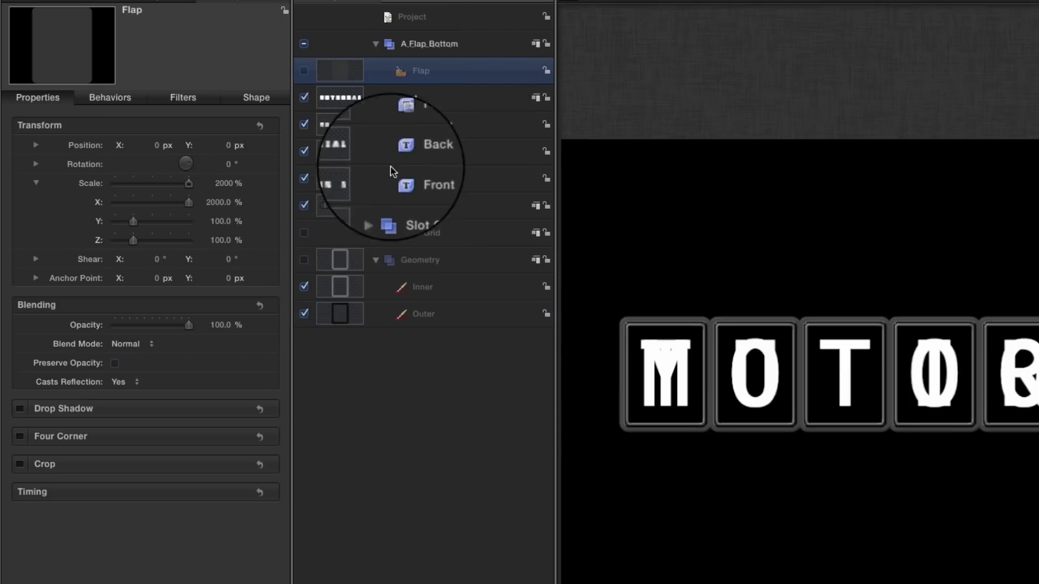
click(336, 126)
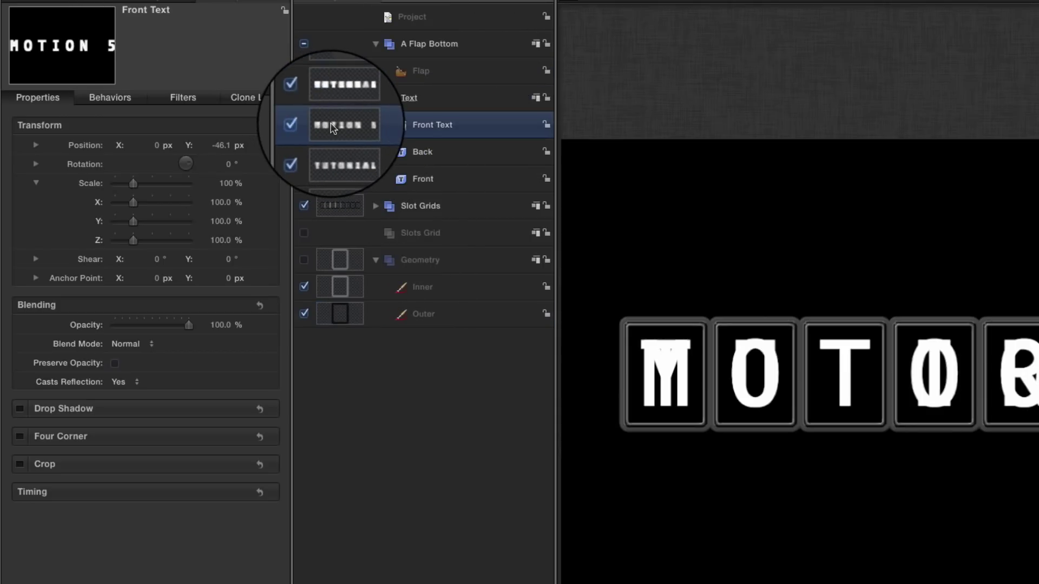
drag(333, 128, 459, 68)
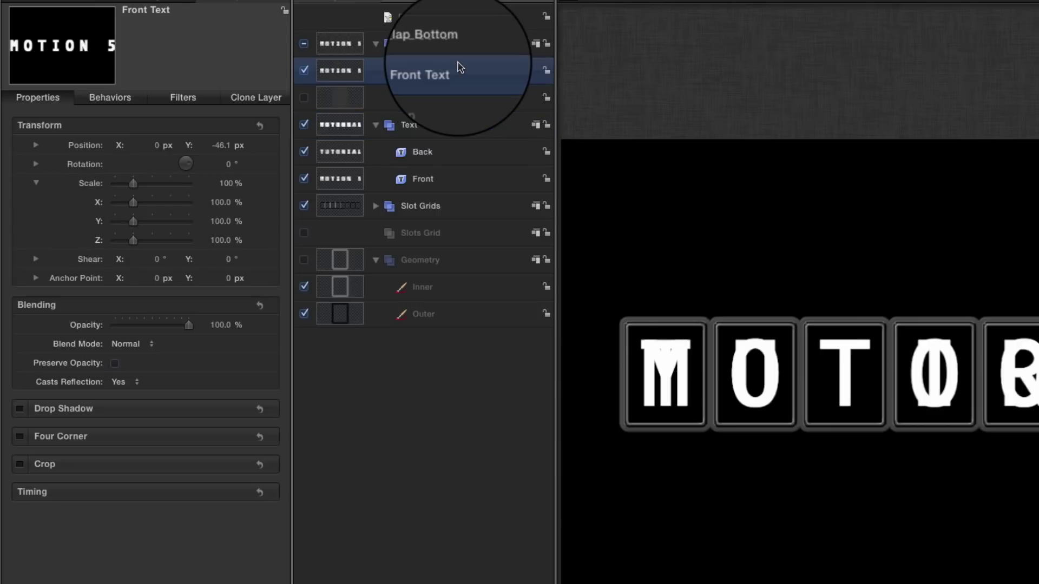
Hide the Text and Slot Grids groups and make the Flap shape visible.
click(304, 124)
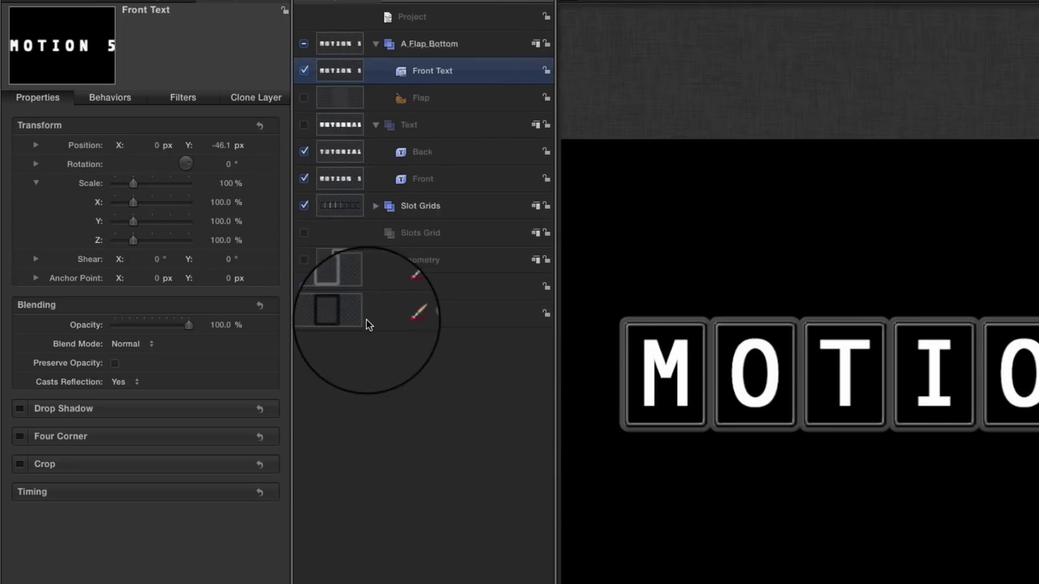
click(305, 206)
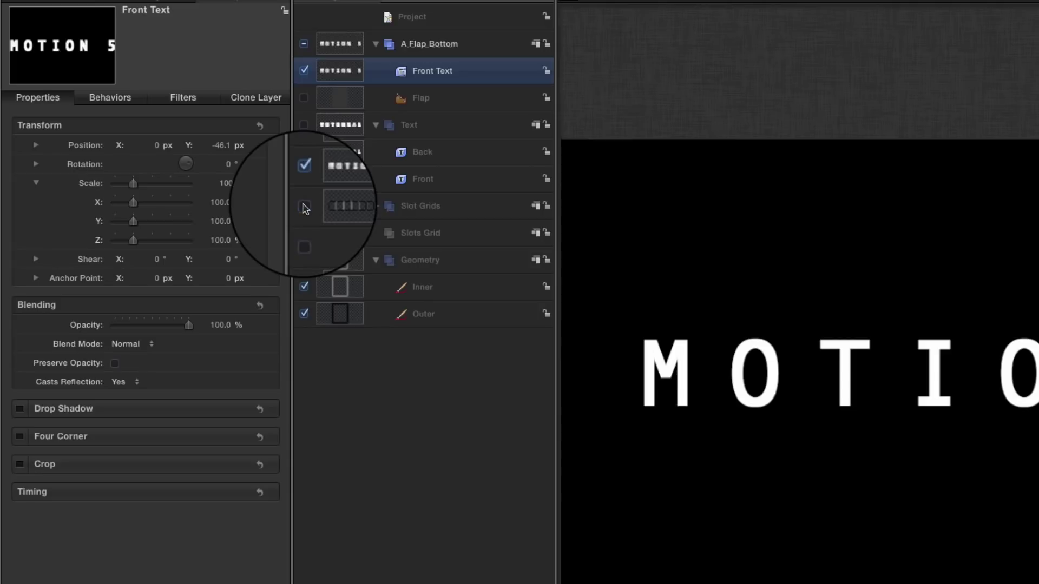
click(305, 99)
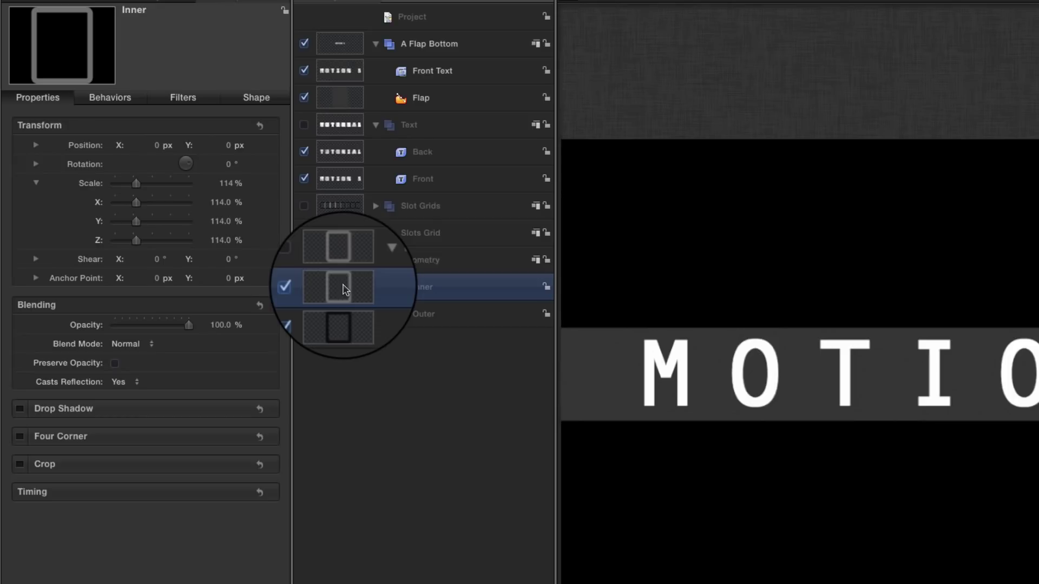
Duplicate the Inner shape in the Geometry group and name the copy Flap Mask.
key(super+d)
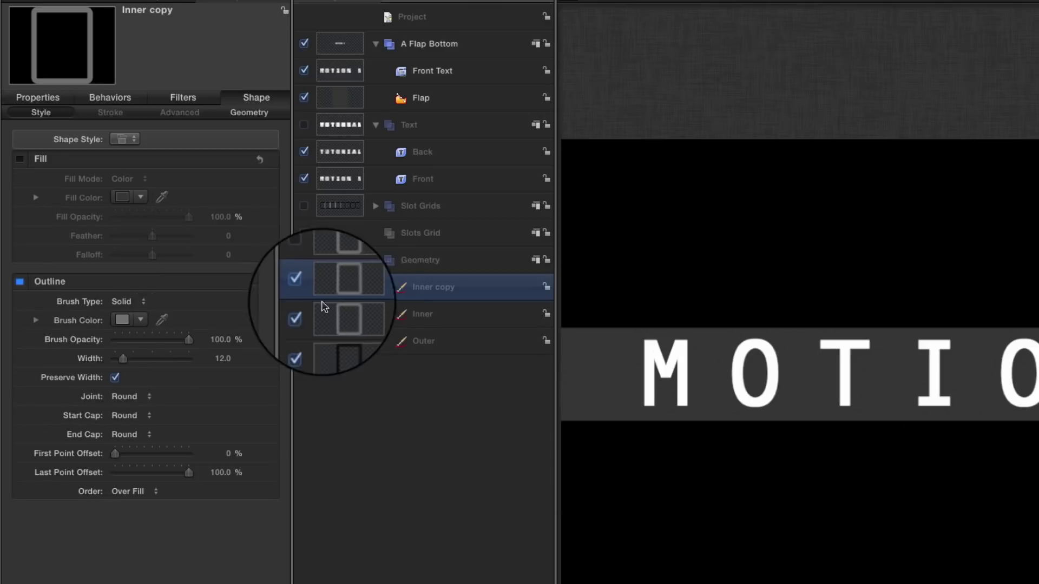
double_click(426, 291)
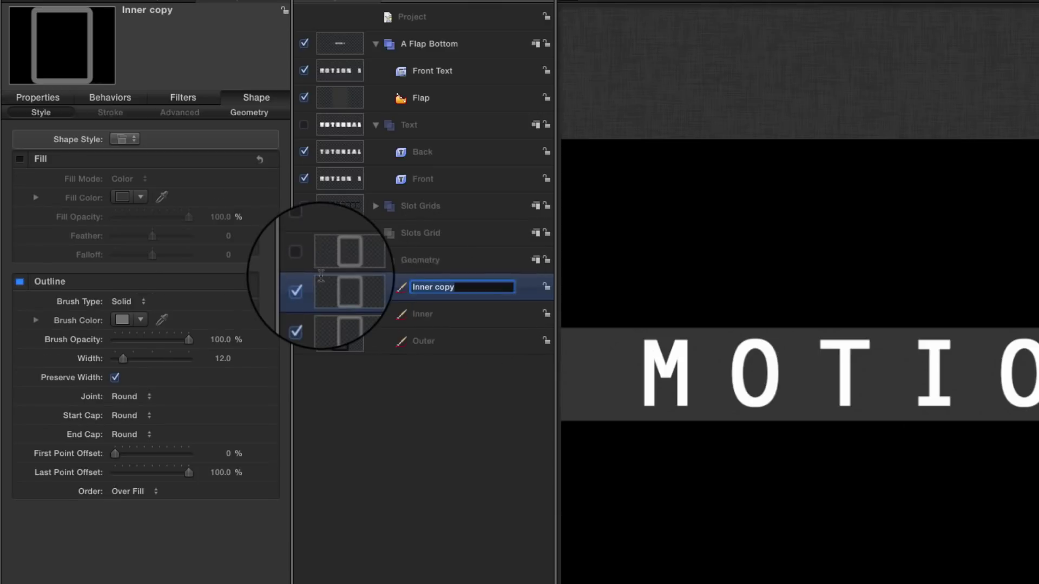
text(Fi)
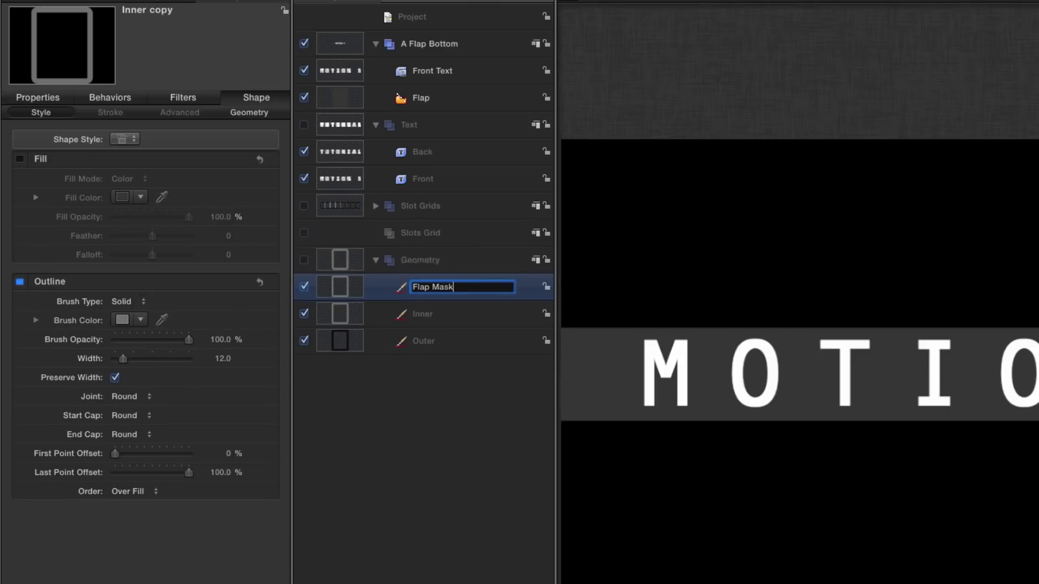
key(Return)
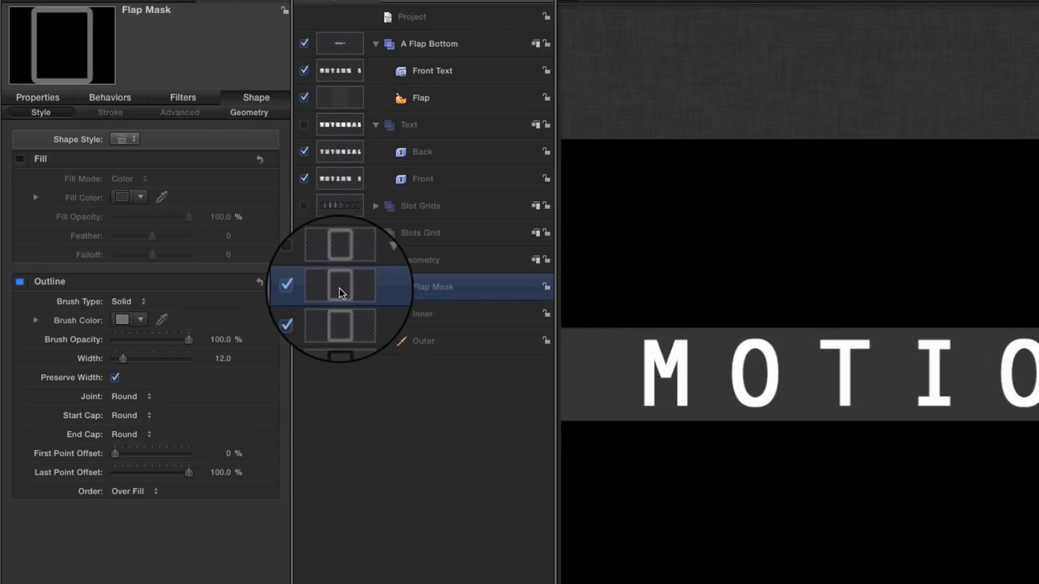
Move Flap Mask into the A Flap Bottom group as a mask and set its X position to -480 px over the first letter.
drag(341, 287, 379, 87)
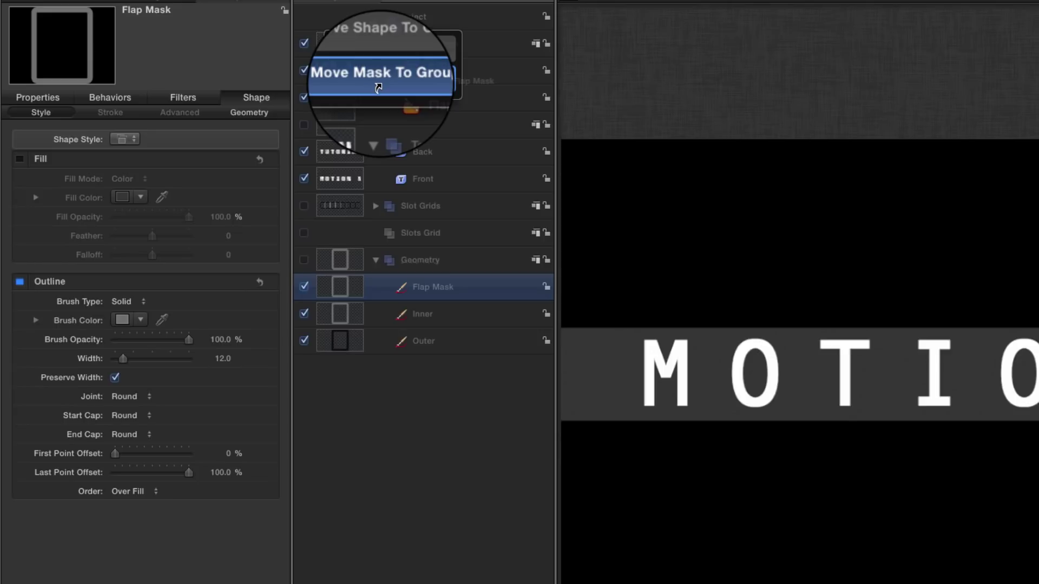
drag(379, 87, 379, 87)
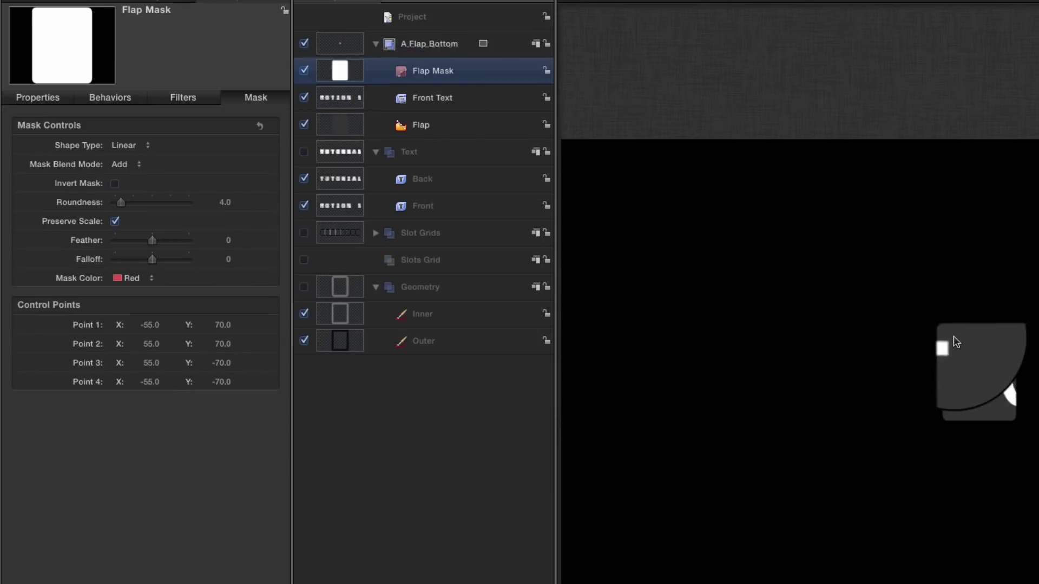
key(F1)
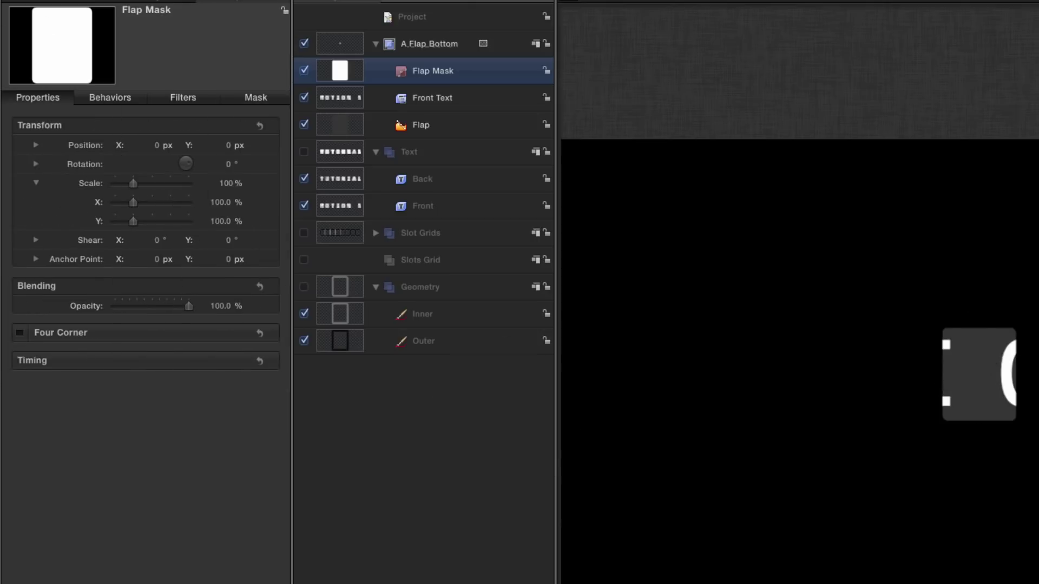
click(157, 146)
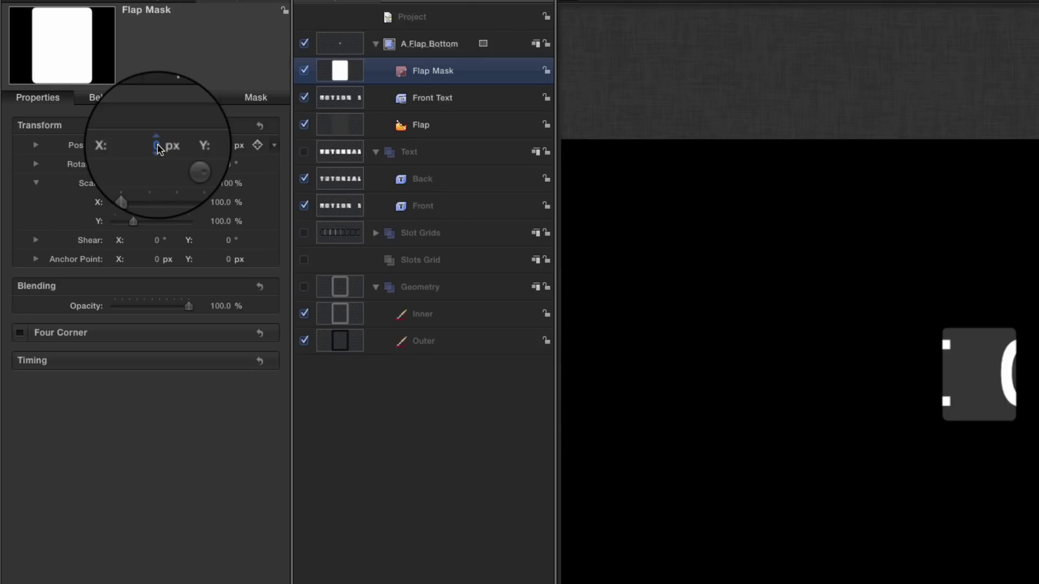
text(-48)
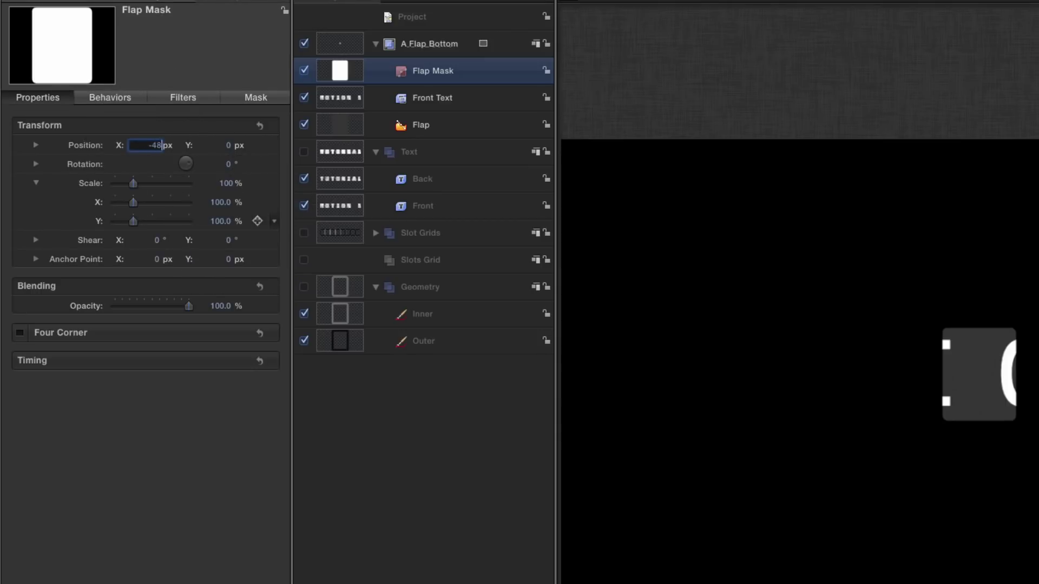
text(0)
key(Return)
key(space)
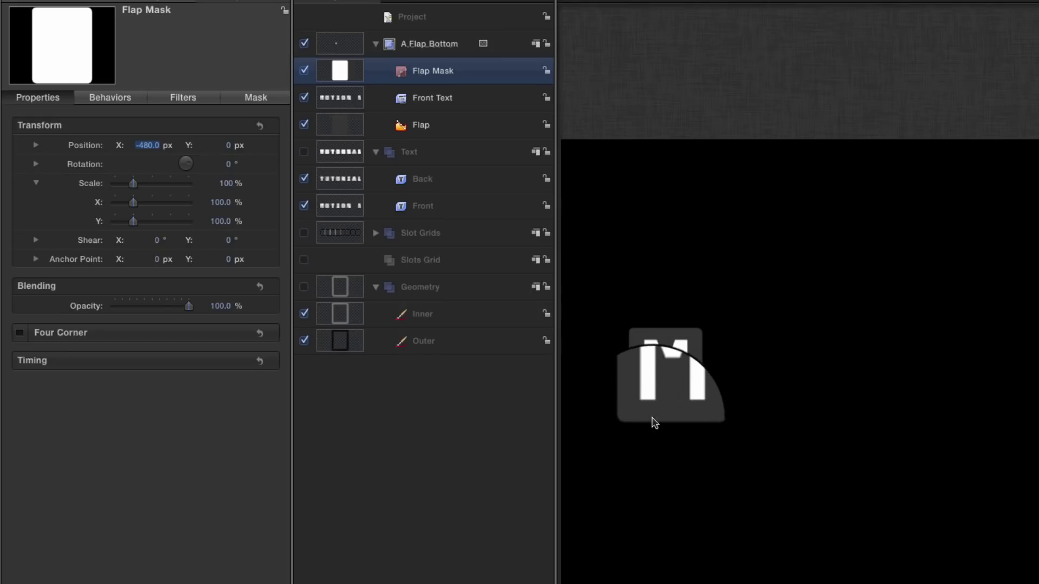
Lower Flap Mask's two upper control points to Y -3 so only the letter's lower half shows, and set the roundness to 3.
drag(665, 378, 763, 450)
click(255, 97)
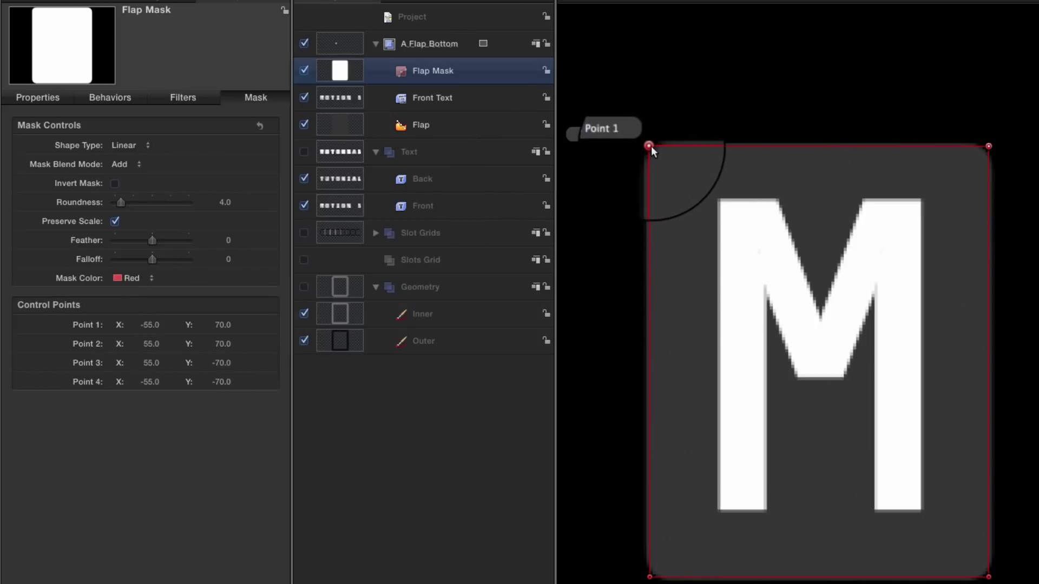
drag(651, 145, 647, 372)
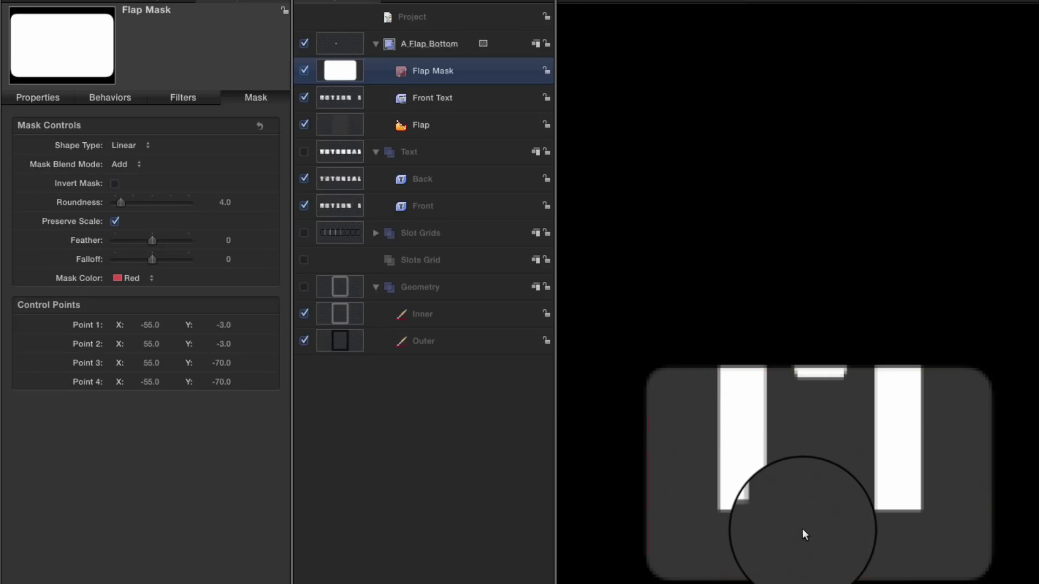
click(225, 203)
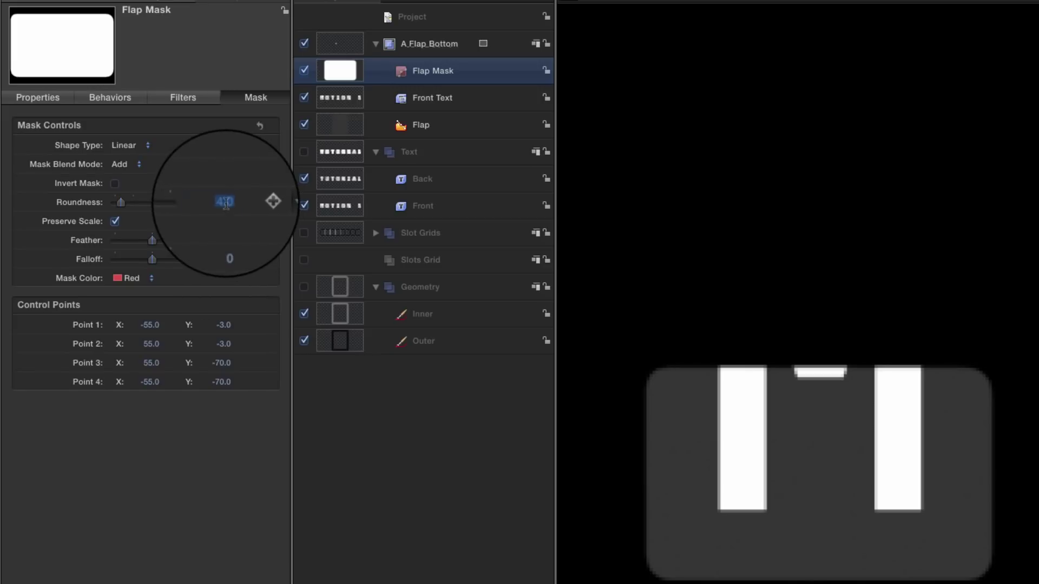
text(3)
key(Return)
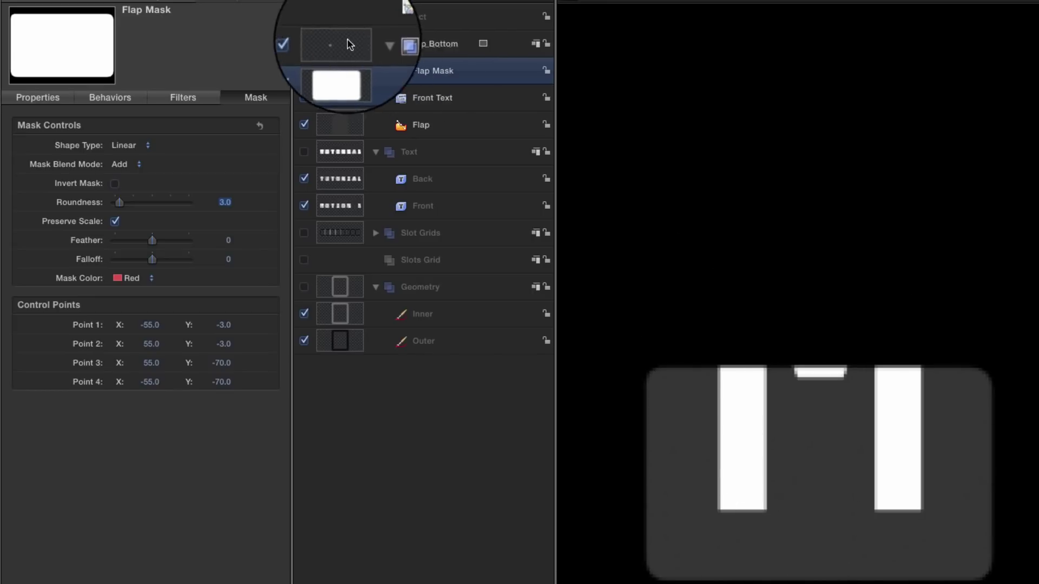
Collapse A Flap Bottom, create a new group above it named A Flap 3D, and switch that group to 3D.
click(375, 44)
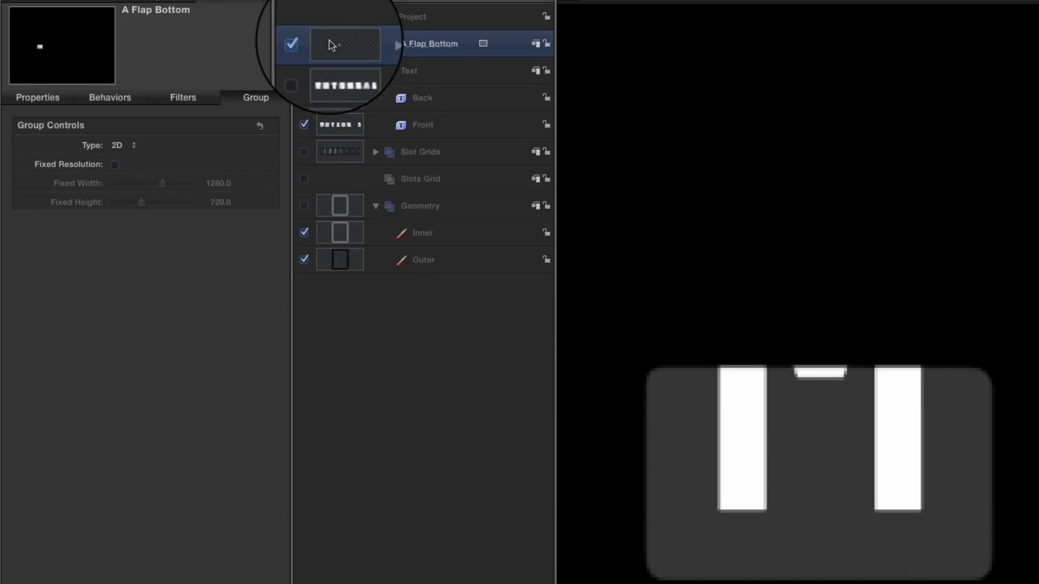
key(super+shift+g)
double_click(444, 49)
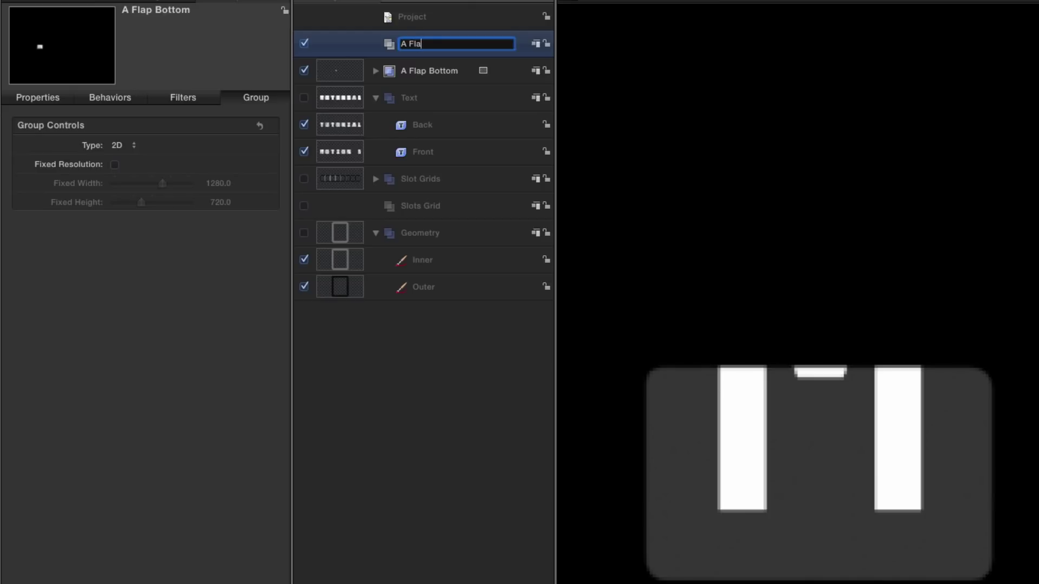
key(Return)
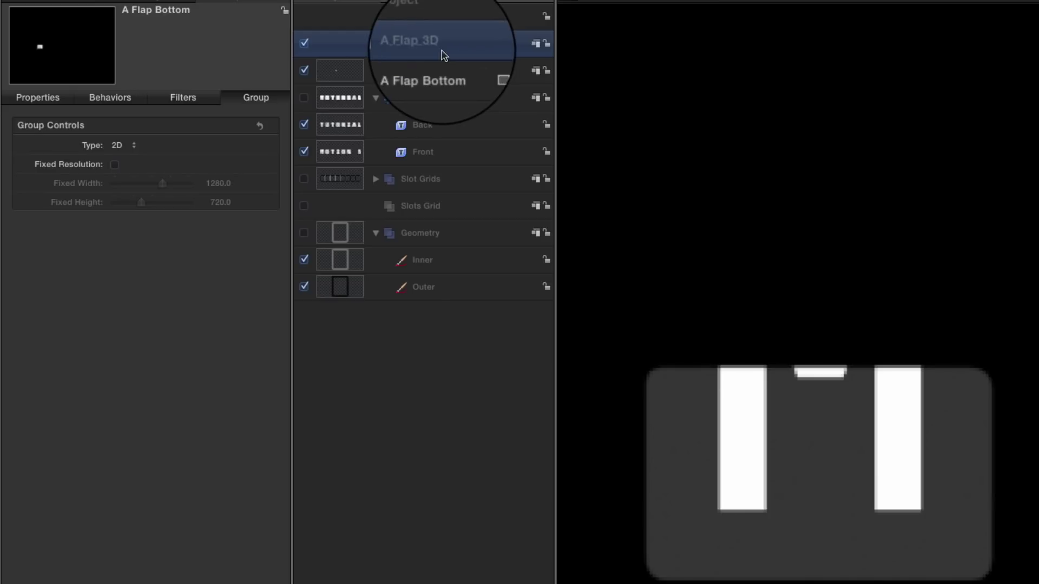
click(377, 50)
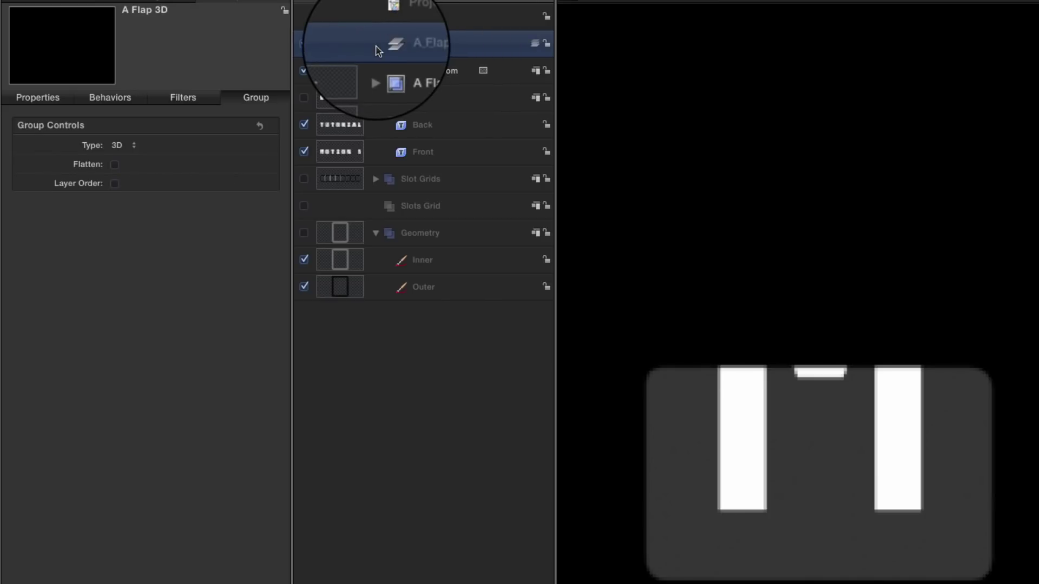
Move A Flap Bottom into the A Flap 3D group, and duplicate that 3D group under the name B Flap 3D.
click(336, 73)
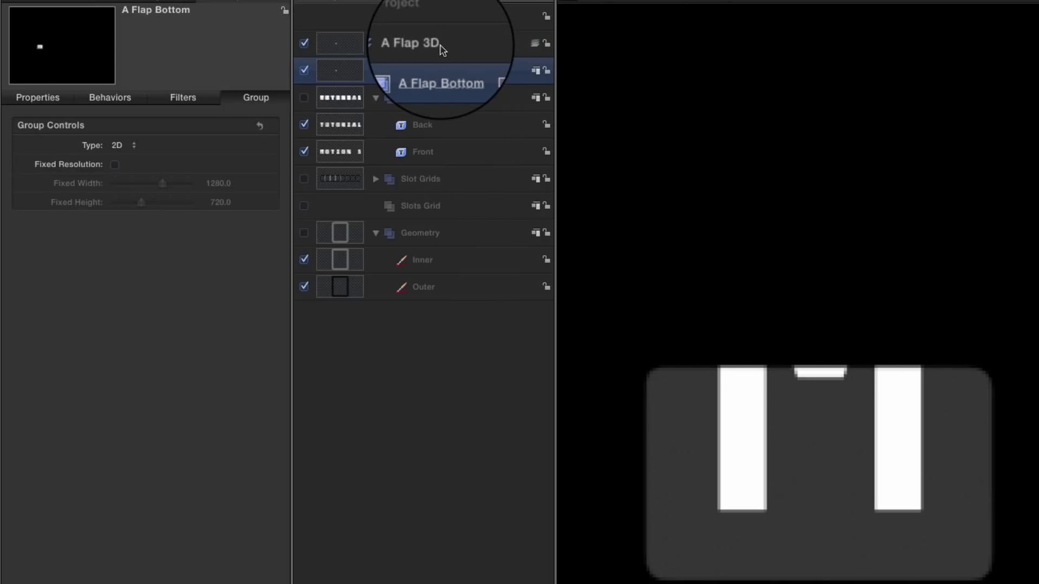
click(338, 43)
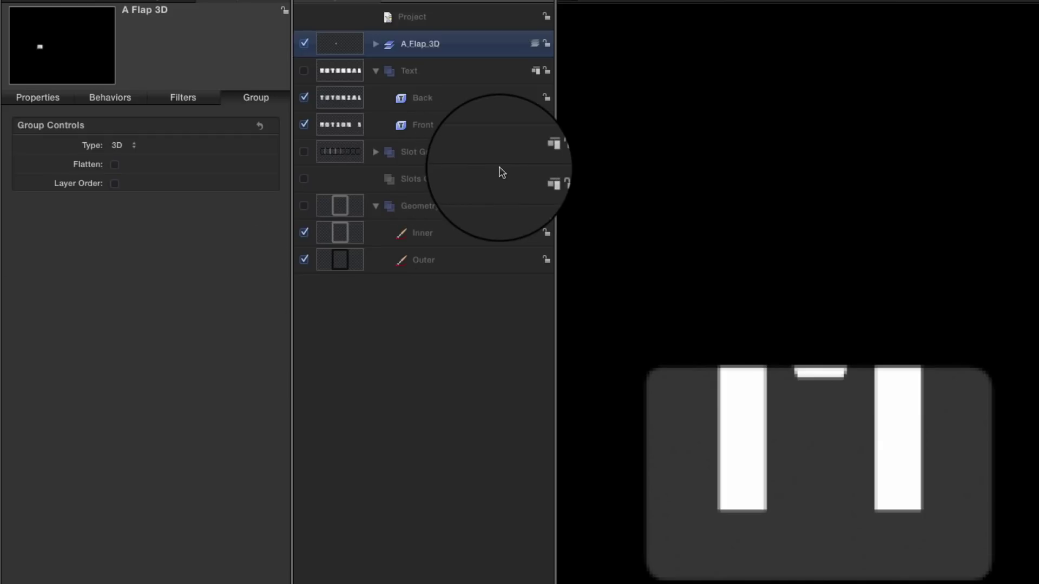
key(super+d)
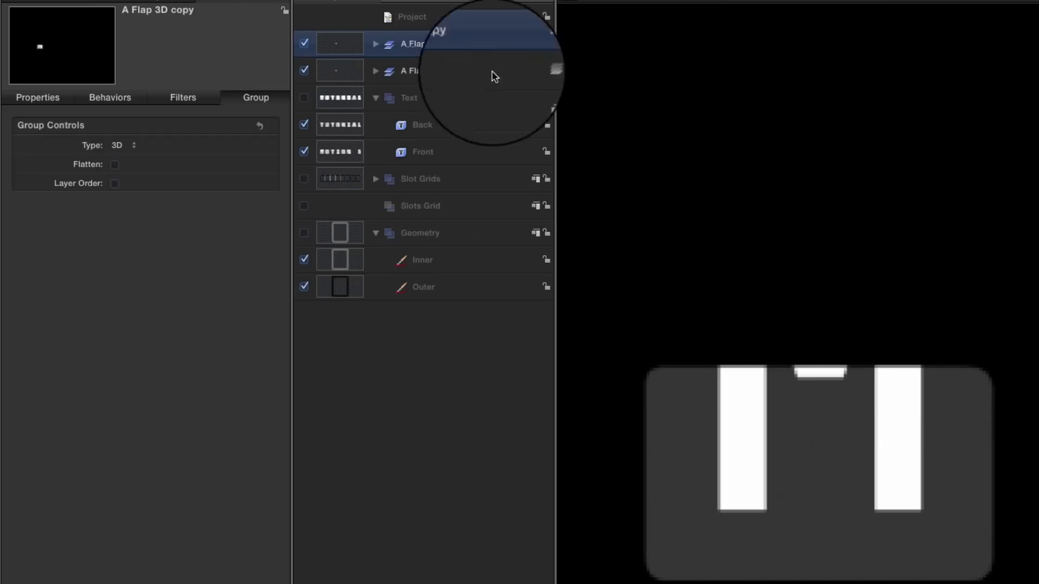
double_click(410, 45)
text(B)
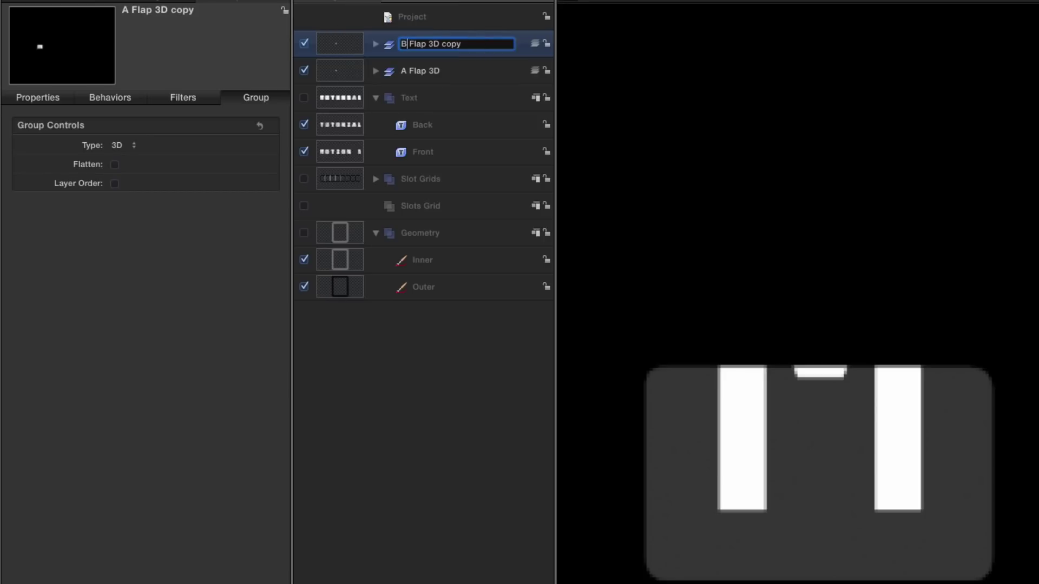
Expand B Flap 3D and rename its nested group B Flap Top.
click(376, 44)
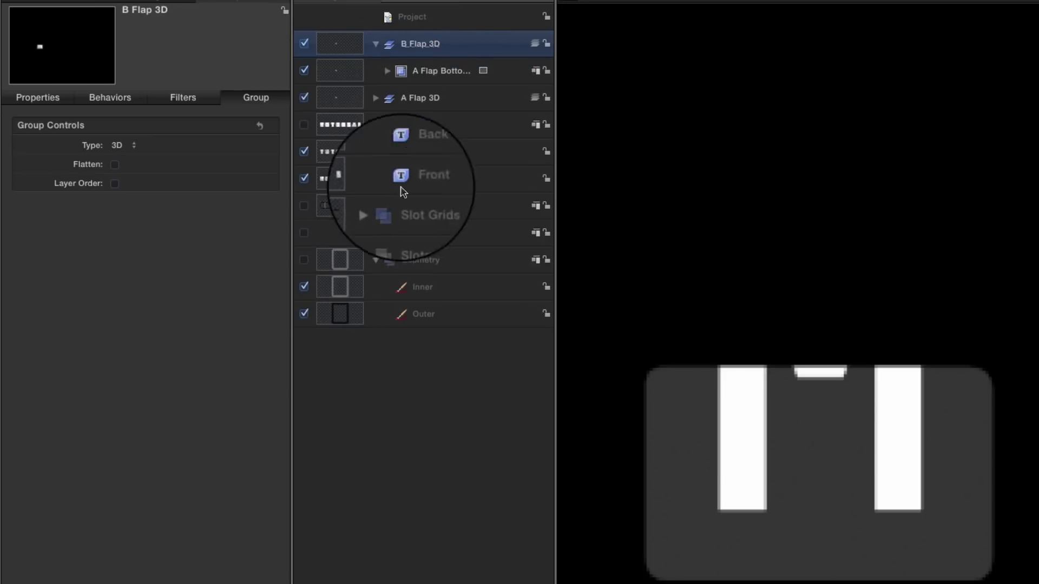
double_click(415, 71)
text(B Flap Top)
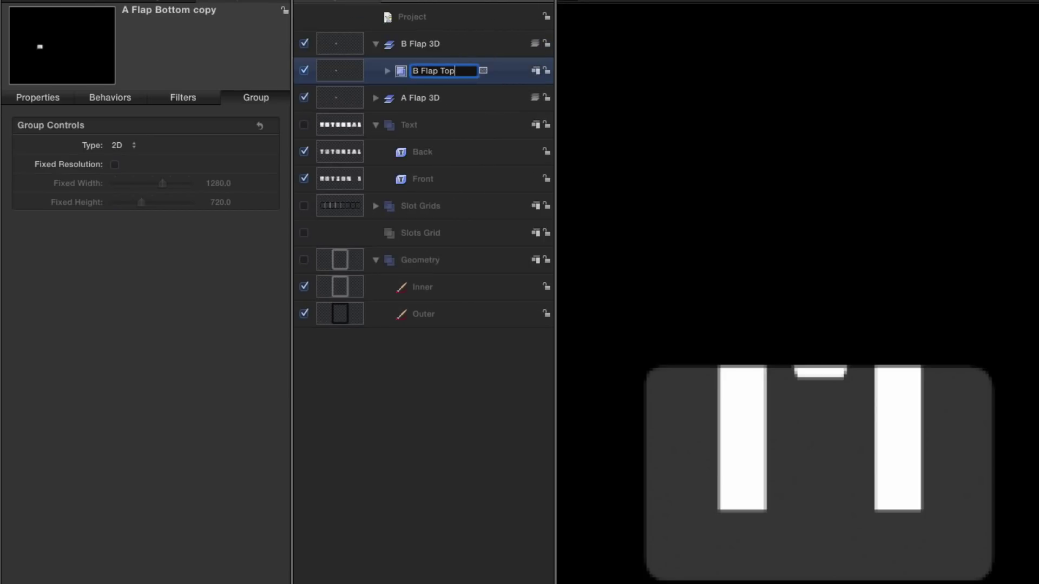
key(Return)
Set the rotation of the Flap Mask inside B Flap Top to 180° so it covers the letter's upper half.
click(387, 71)
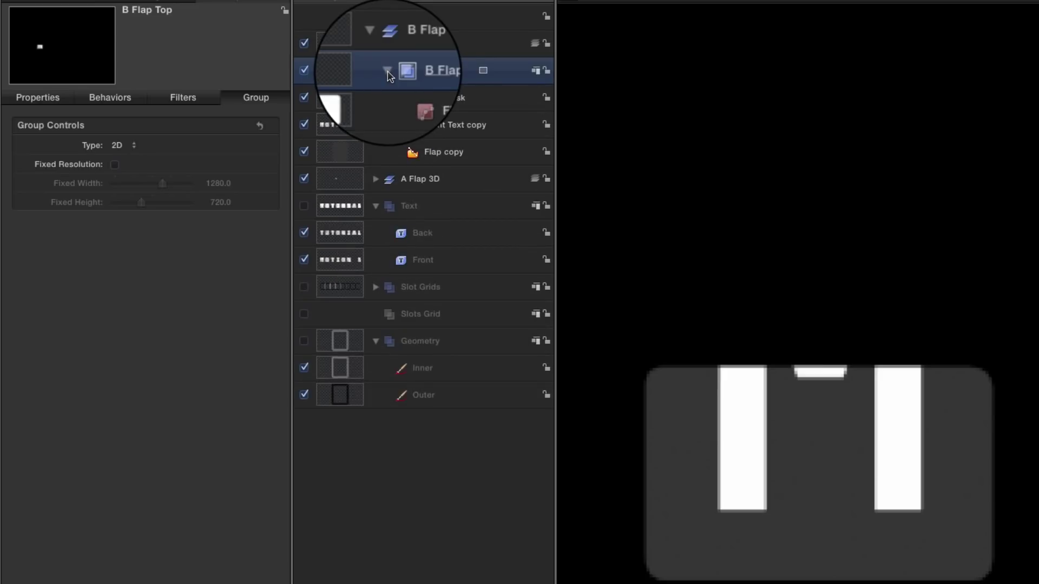
click(337, 98)
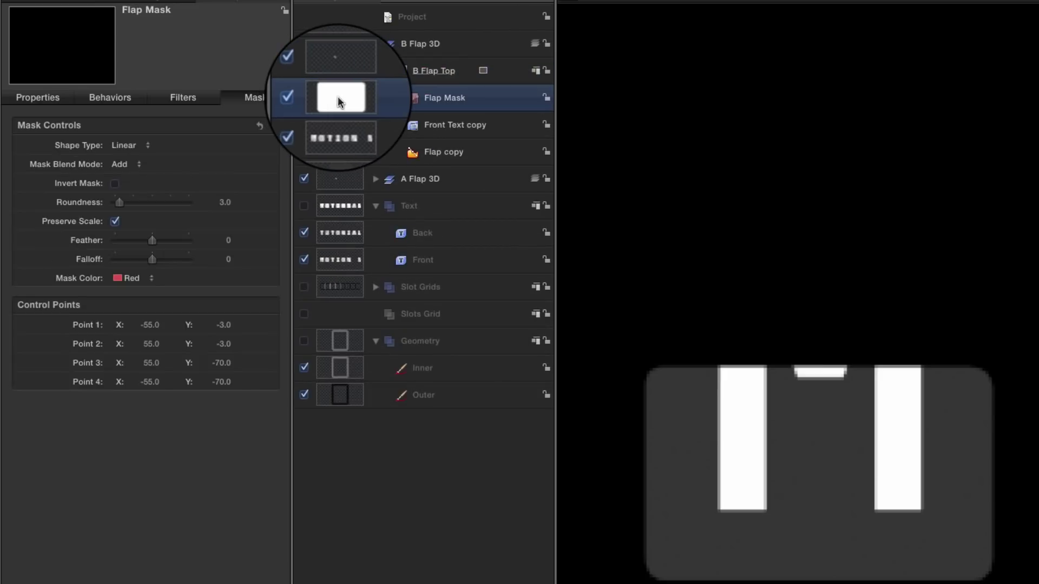
click(43, 101)
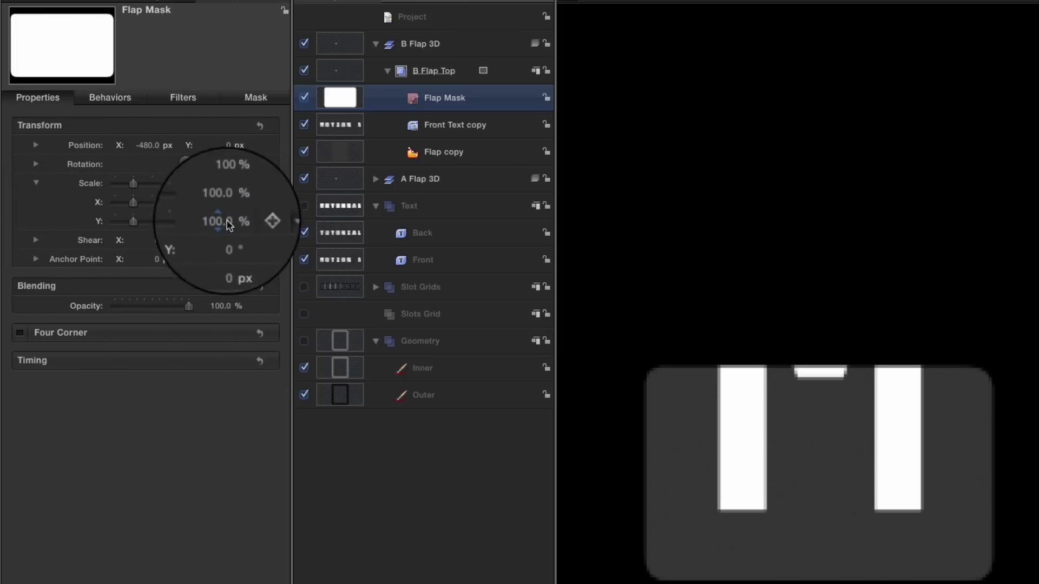
click(225, 164)
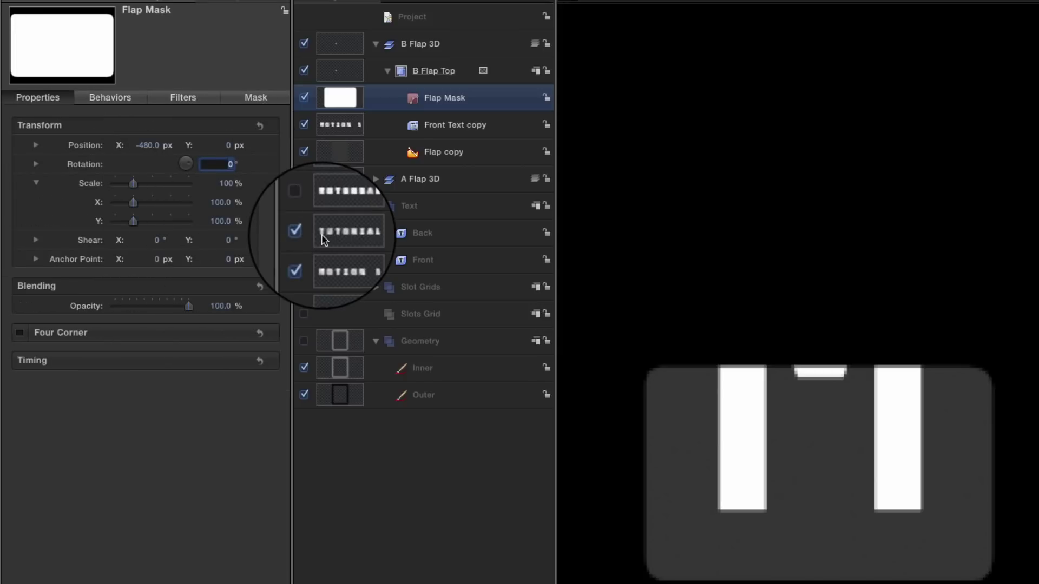
text(180)
key(Return)
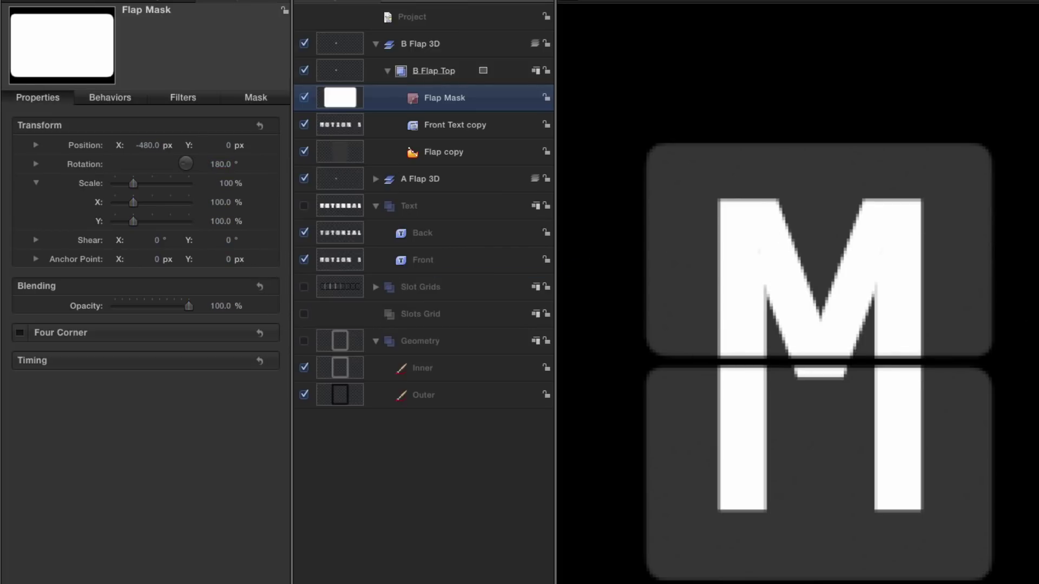
Replace the source of the cloned text in B Flap Top with the Back text, and collapse B Flap 3D.
drag(487, 99, 341, 127)
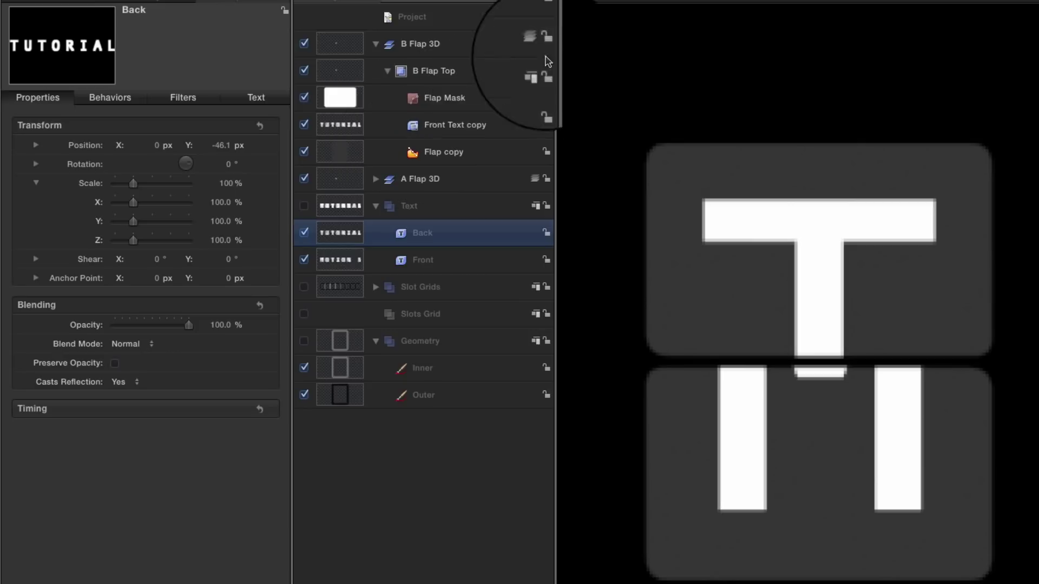
click(376, 43)
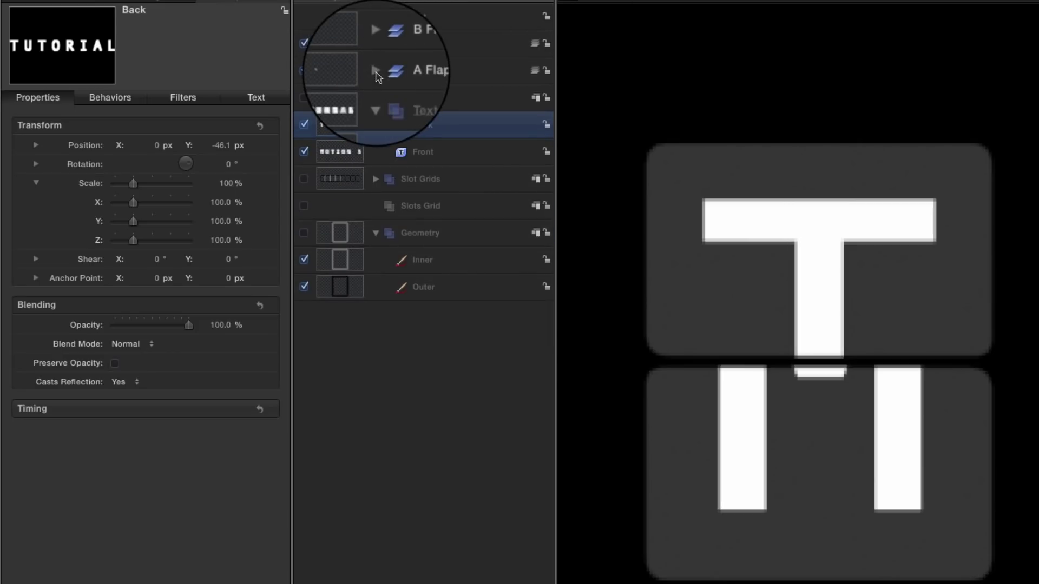
Duplicate the B Flap 3D group and name the copy A/B Flap 3D.
click(332, 47)
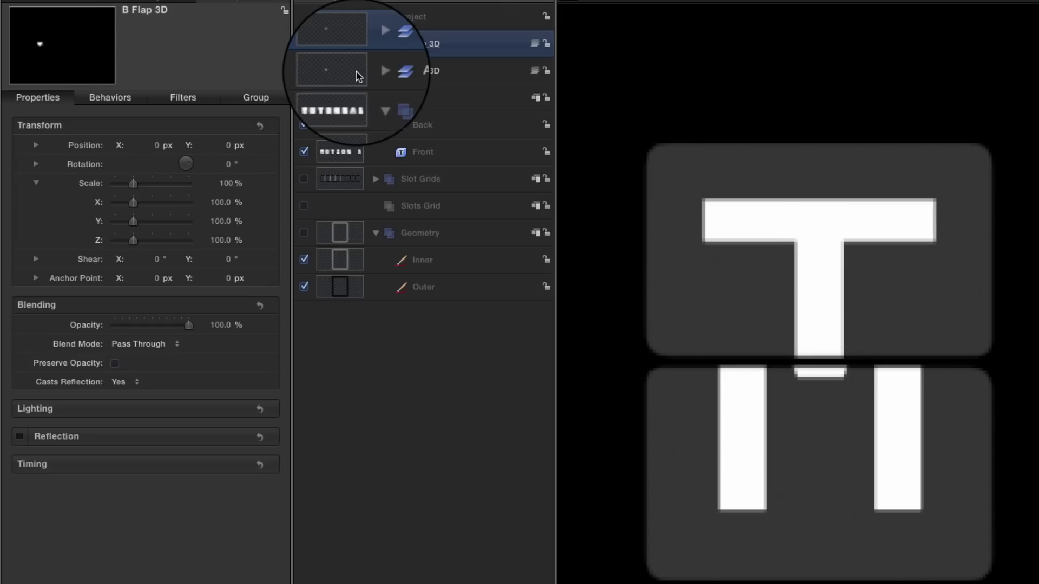
key(super+d)
double_click(405, 43)
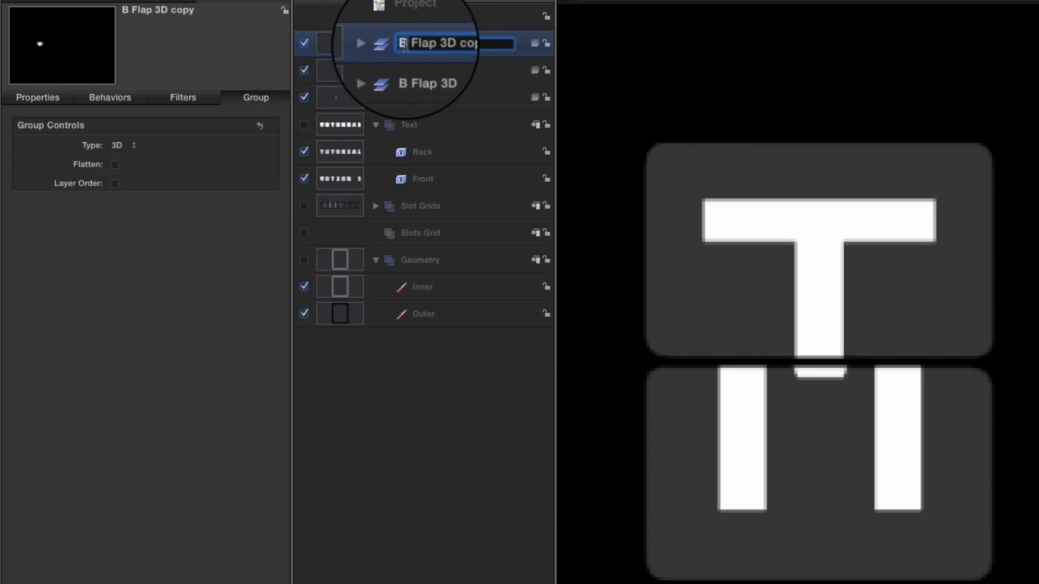
text(A/)
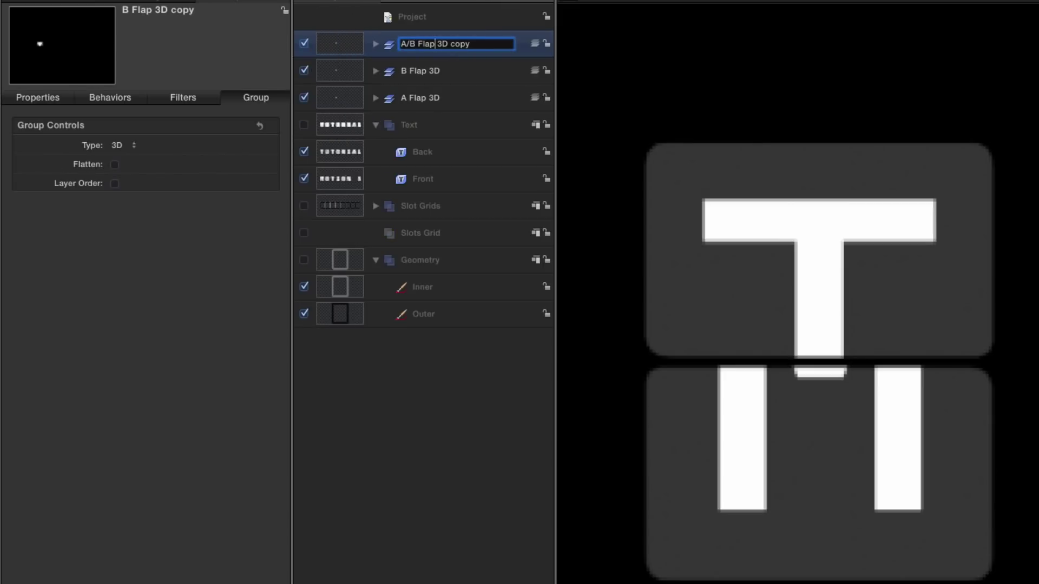
key(Delete)
key(Delete)
key(Delete)
key(Delete)
key(Delete)
key(Return)
Rename the group nested in A/B Flap 3D to B Flap Bottom, and hide the B Flap 3D and A Flap 3D groups.
click(376, 43)
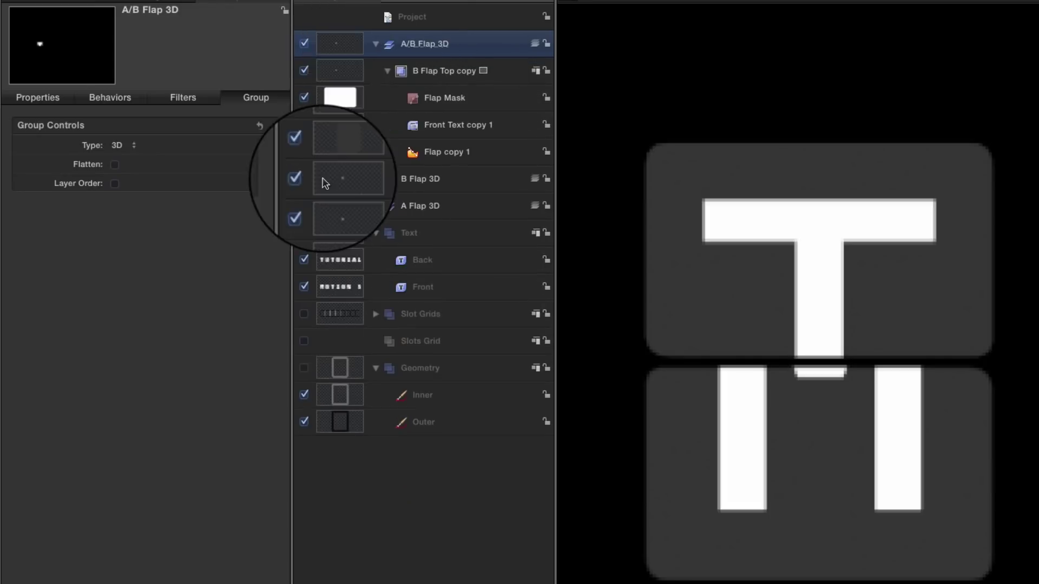
double_click(420, 70)
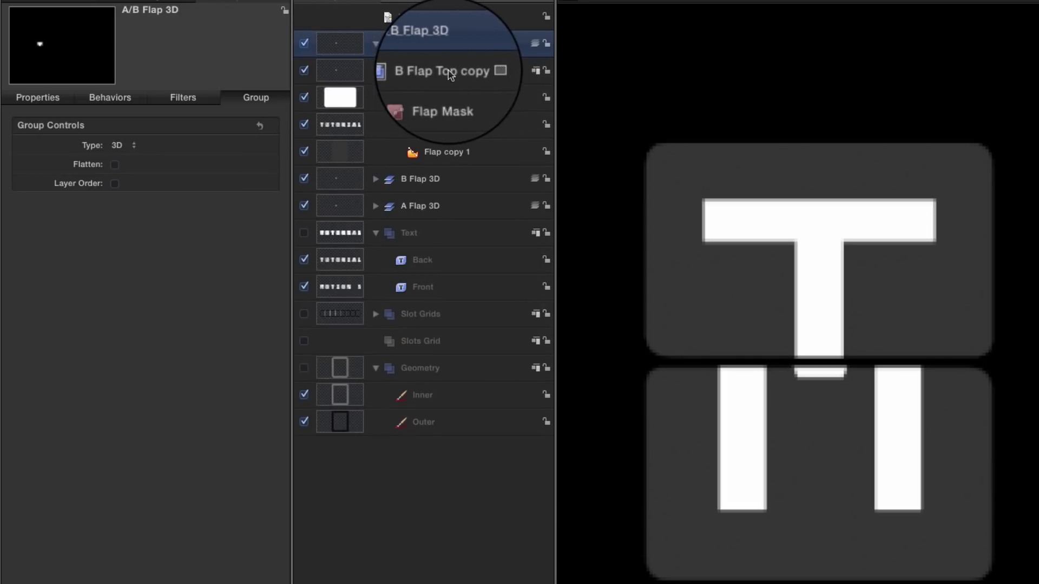
text(B Flap Bottom)
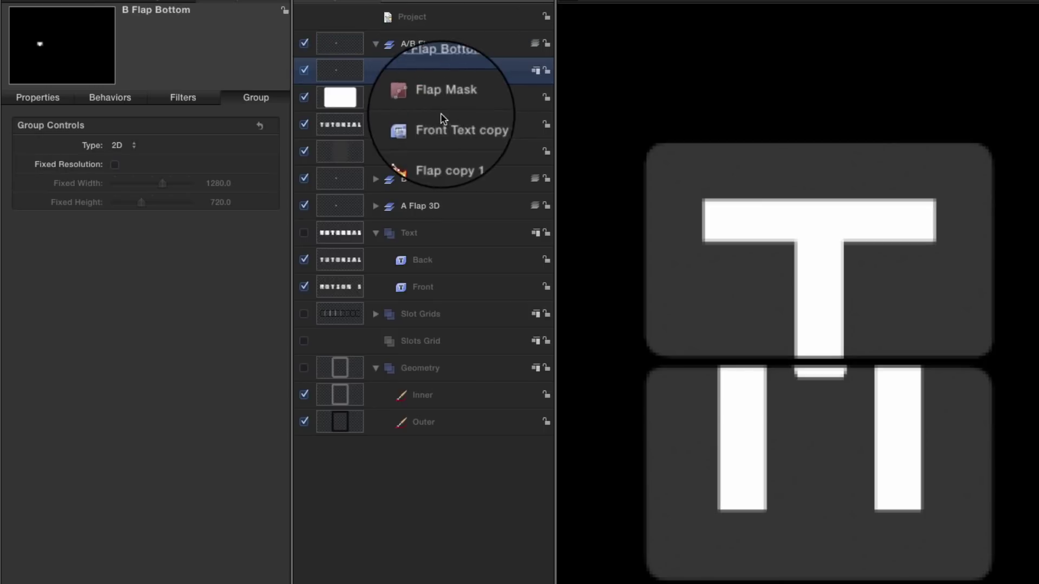
click(304, 179)
click(304, 205)
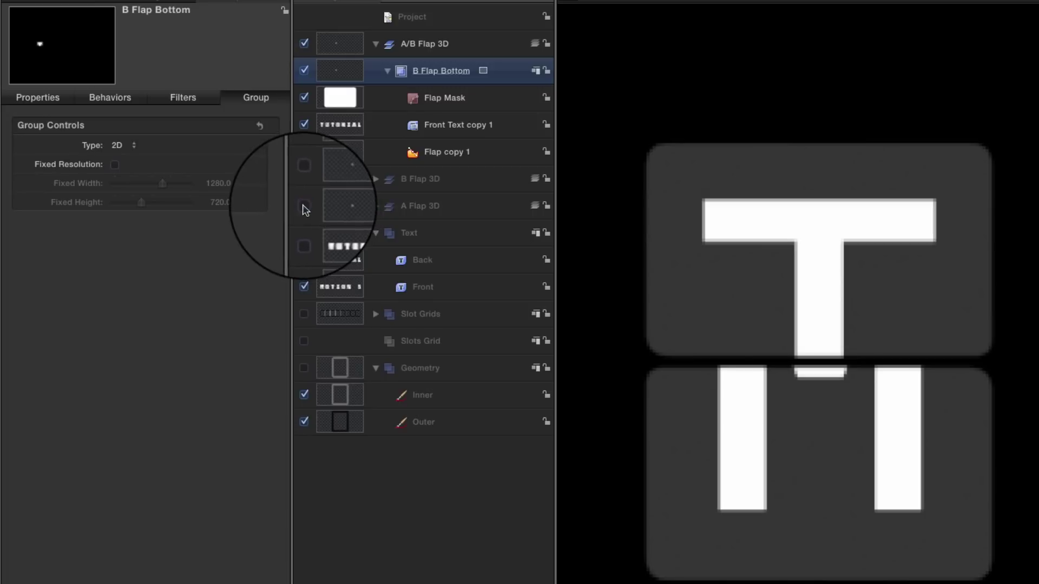
click(303, 232)
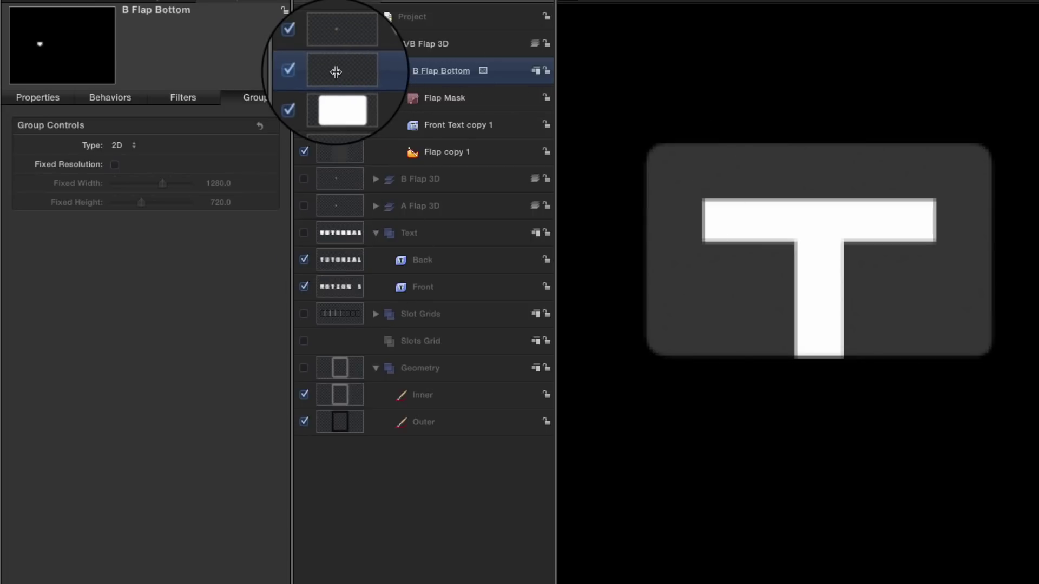
Set B Flap Bottom's X rotation to 180° and its Flap Mask's Z rotation to 0°.
click(37, 97)
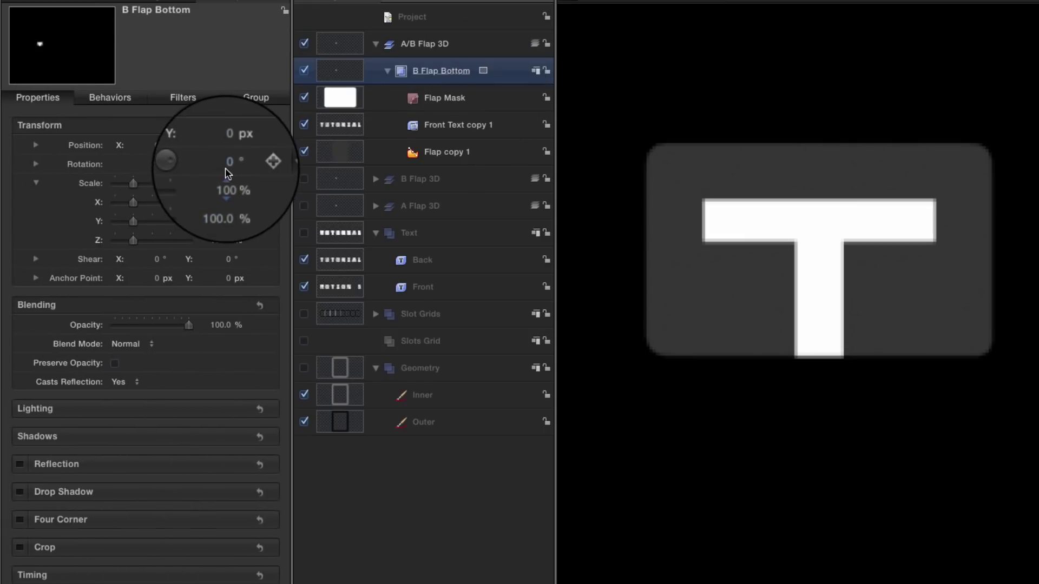
double_click(228, 183)
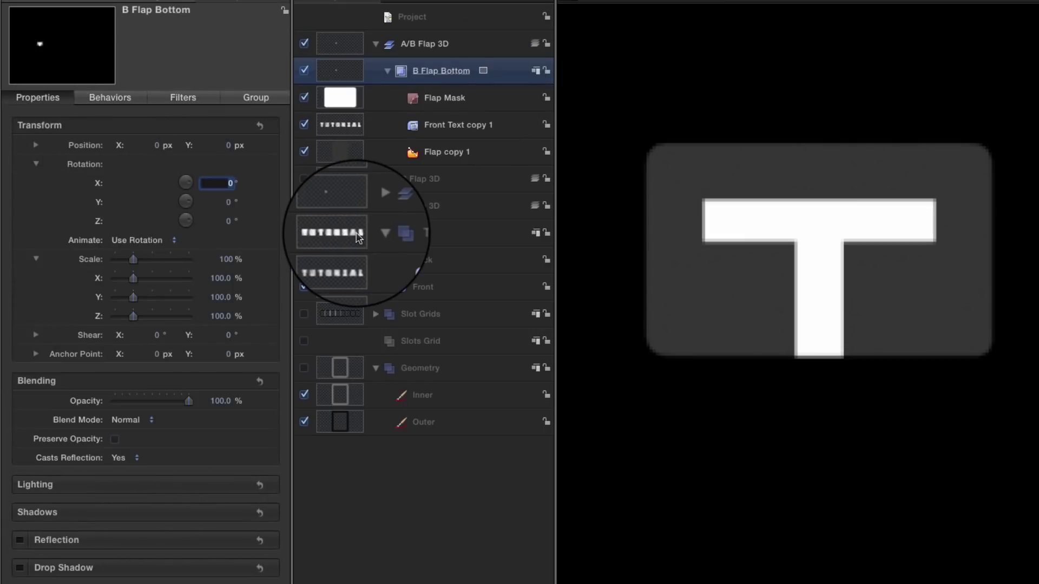
text(1)
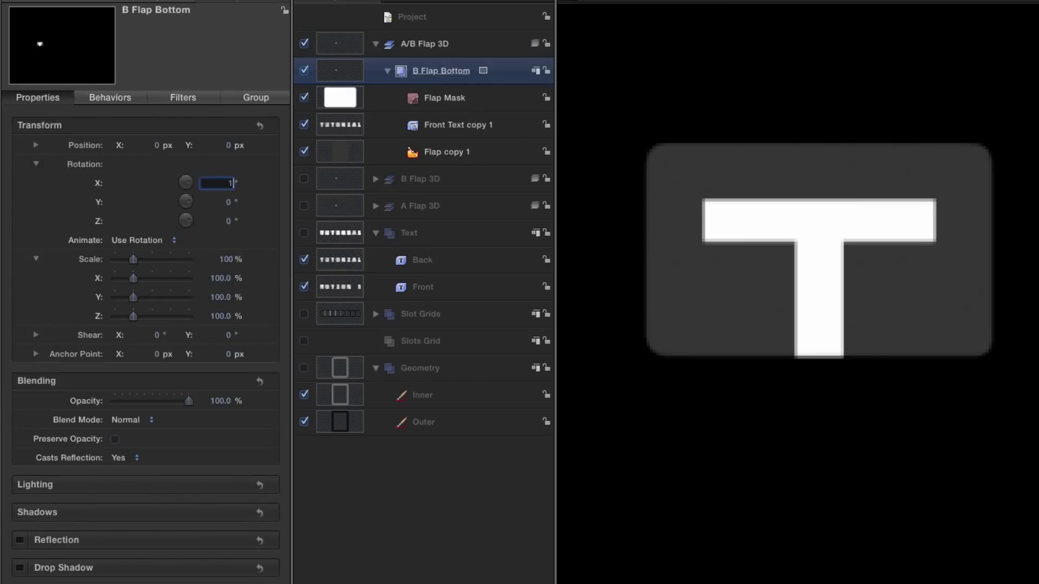
text(80)
key(Return)
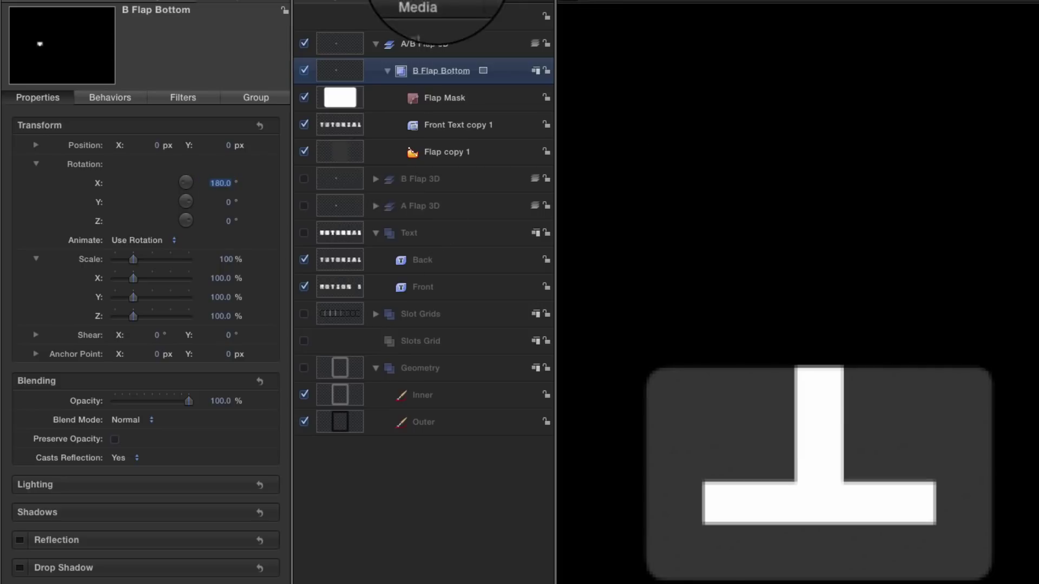
click(337, 101)
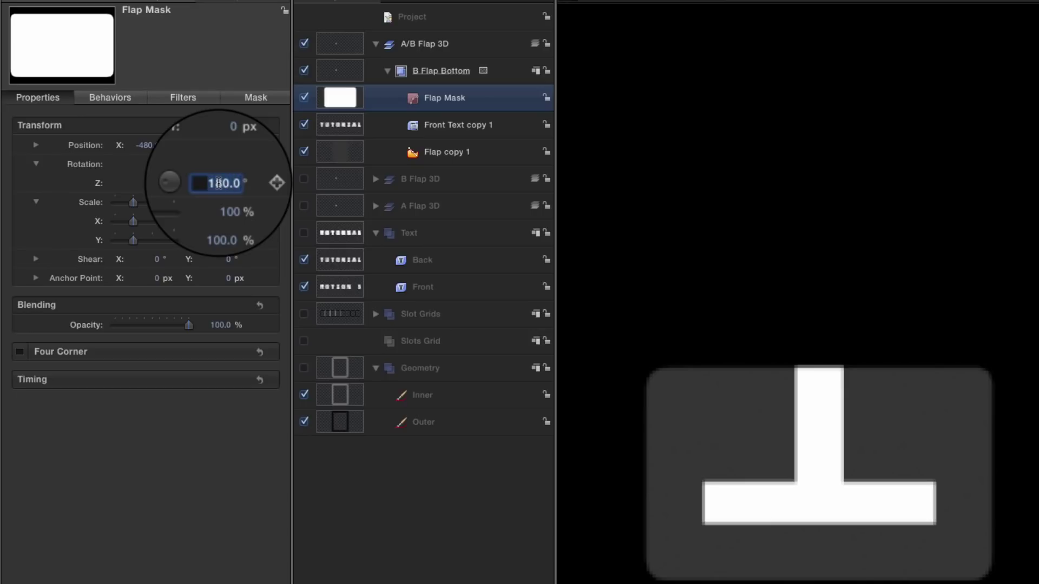
key(Return)
Duplicate B Flap Bottom as A Flap Top and replace the source of the copy's cloned text with the Front text.
click(340, 71)
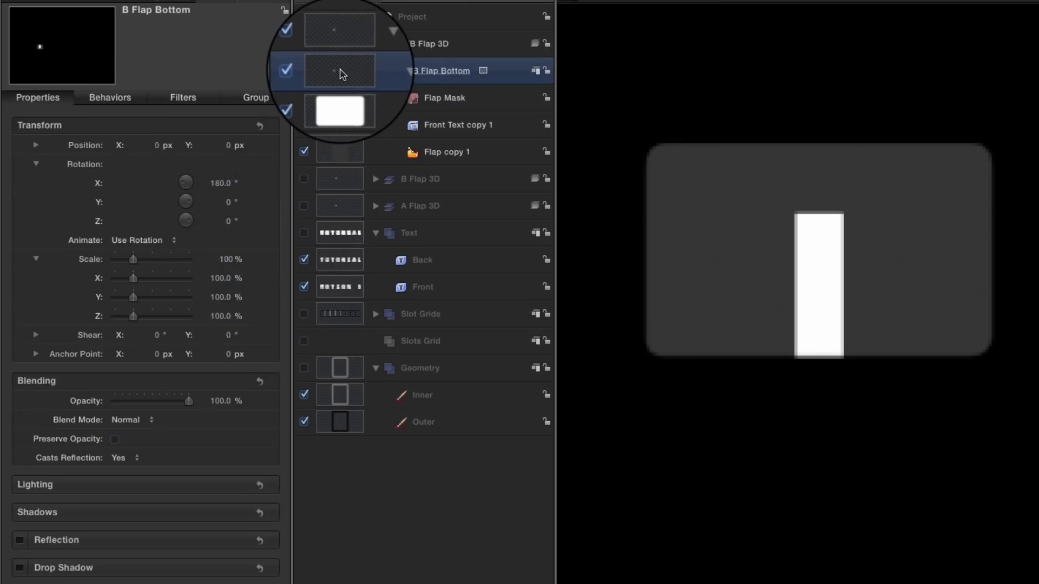
key(super+d)
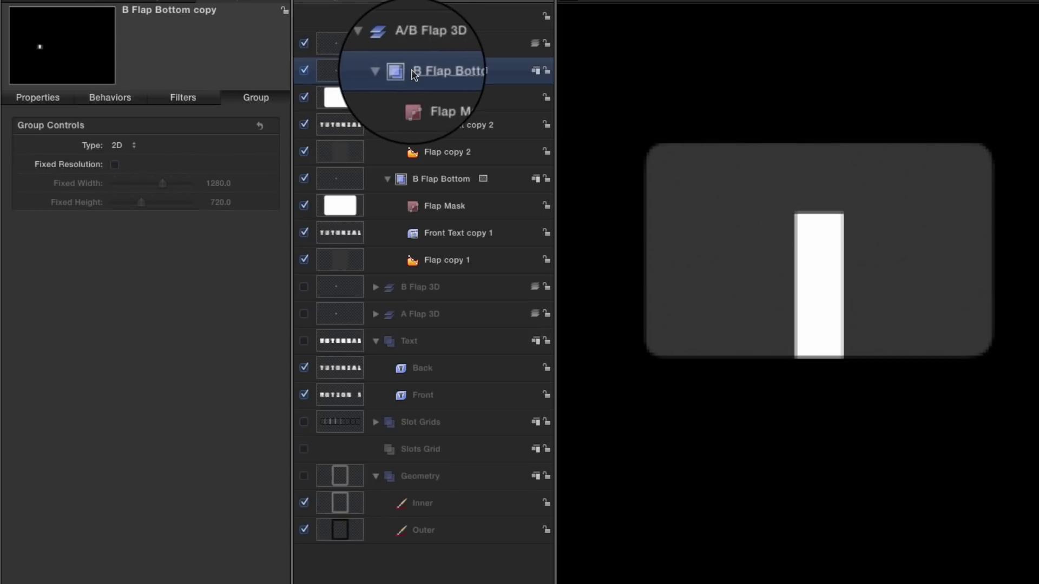
double_click(428, 72)
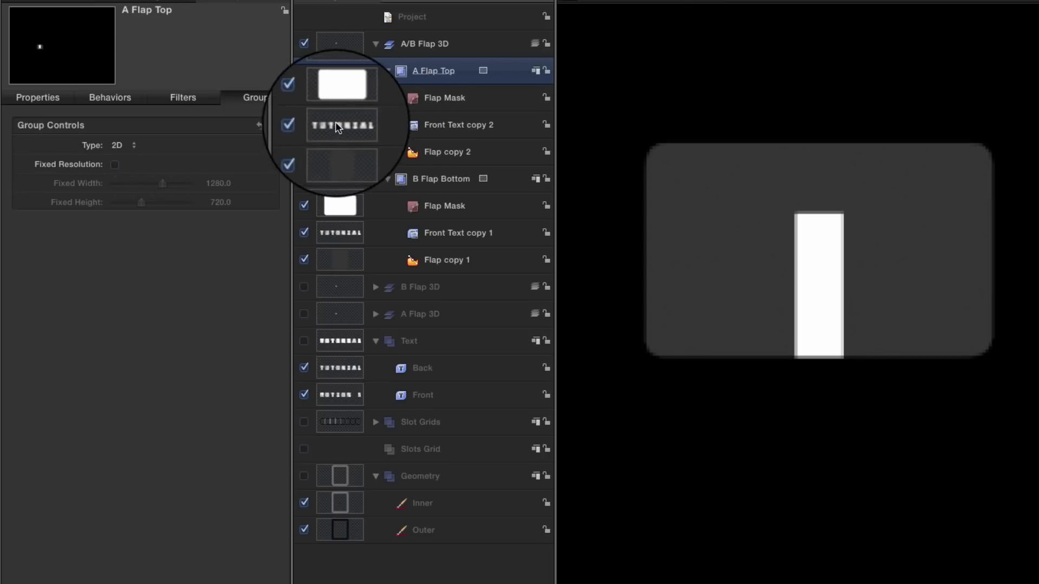
drag(330, 389, 333, 129)
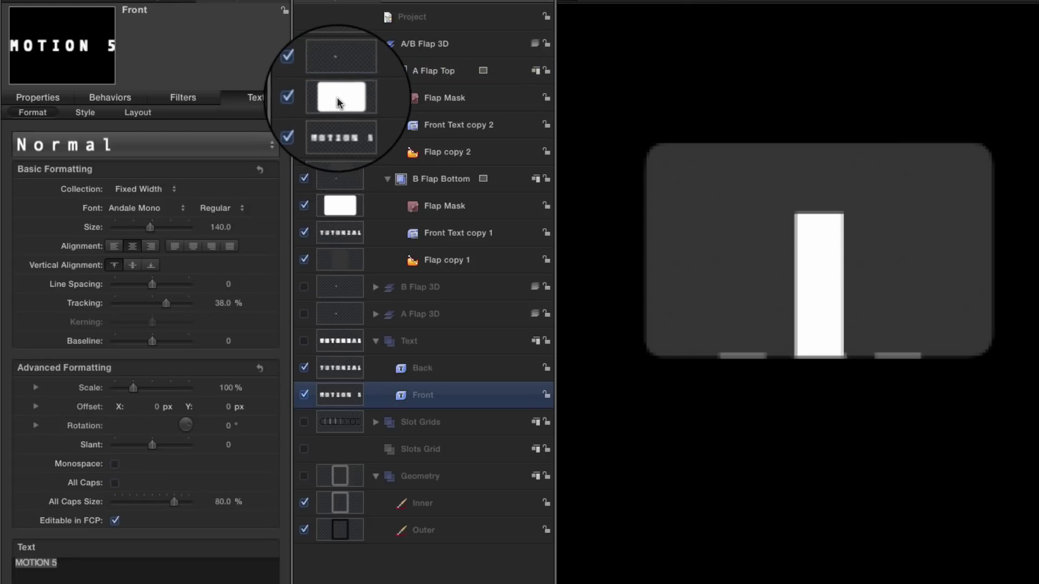
Set the Z rotation of the Flap Mask inside A Flap Top to 180°.
click(336, 96)
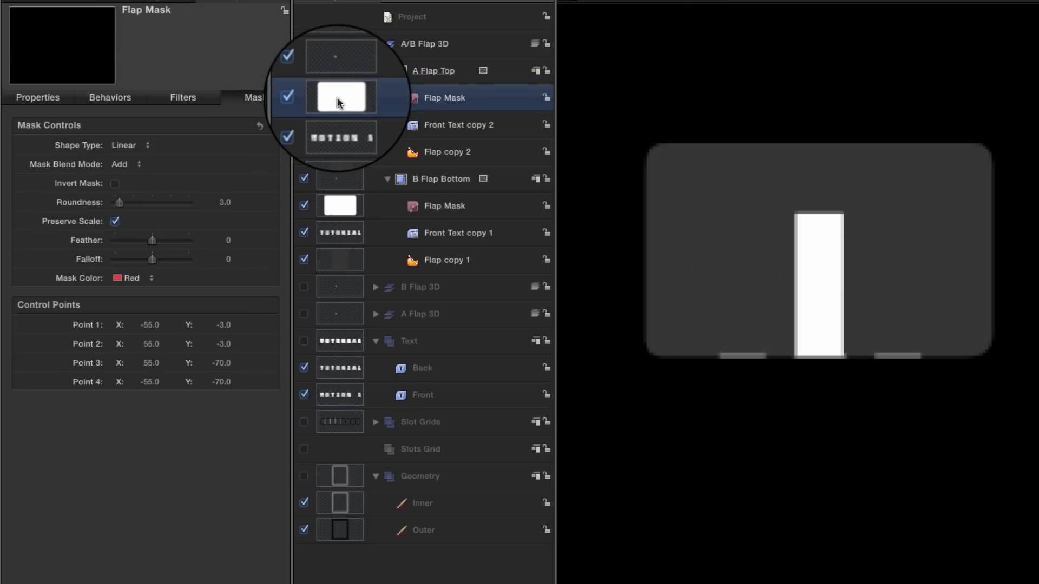
click(53, 105)
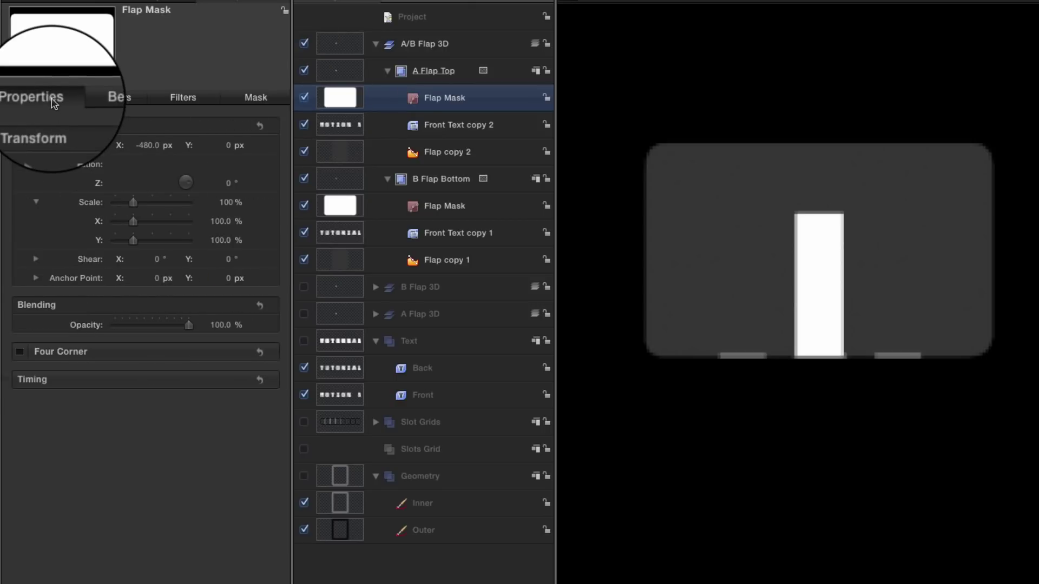
click(230, 188)
text(180)
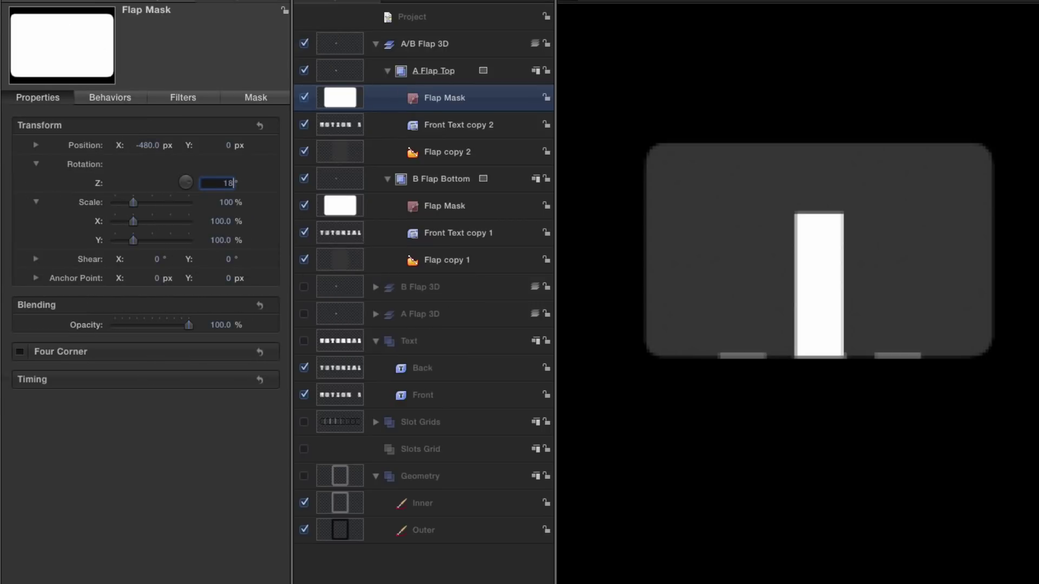
key(Return)
Set the A Flap Top group's X rotation to 0° so its letter stands upright.
click(433, 71)
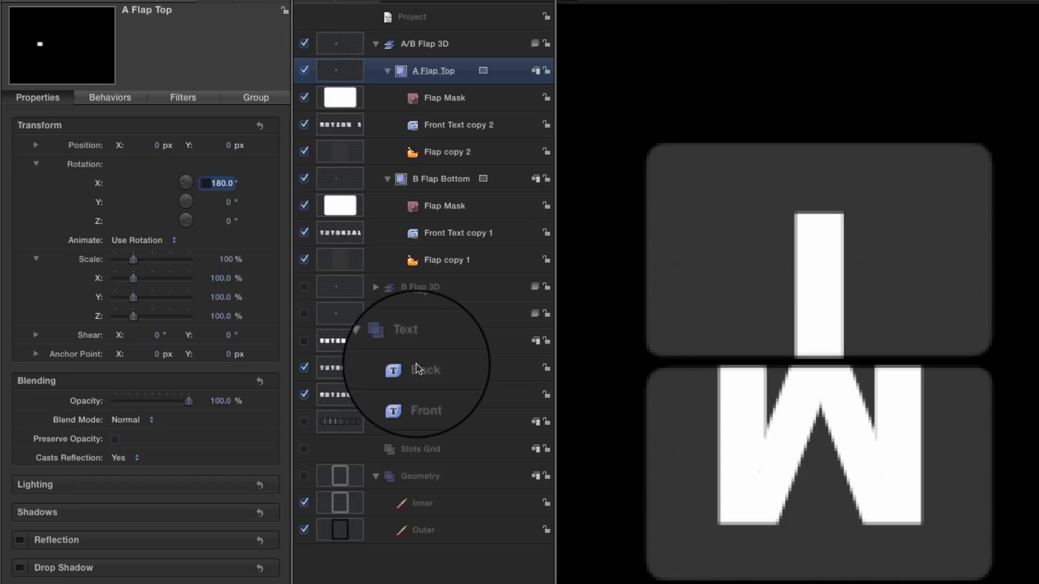
text(0)
key(Return)
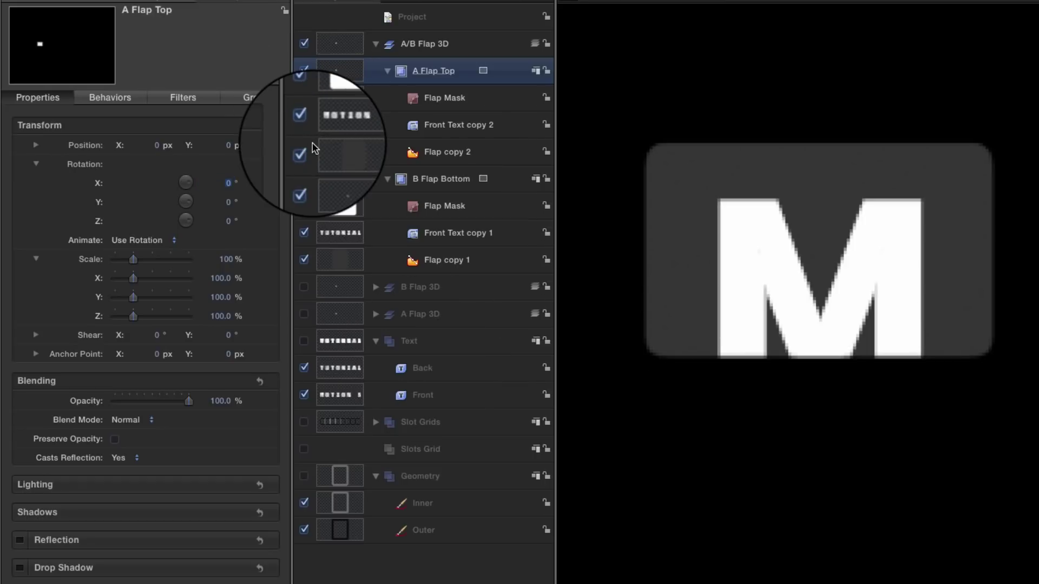
Compare the rotation settings of the A Flap Top and B Flap Bottom groups and of the Flap Mask inside each.
click(337, 182)
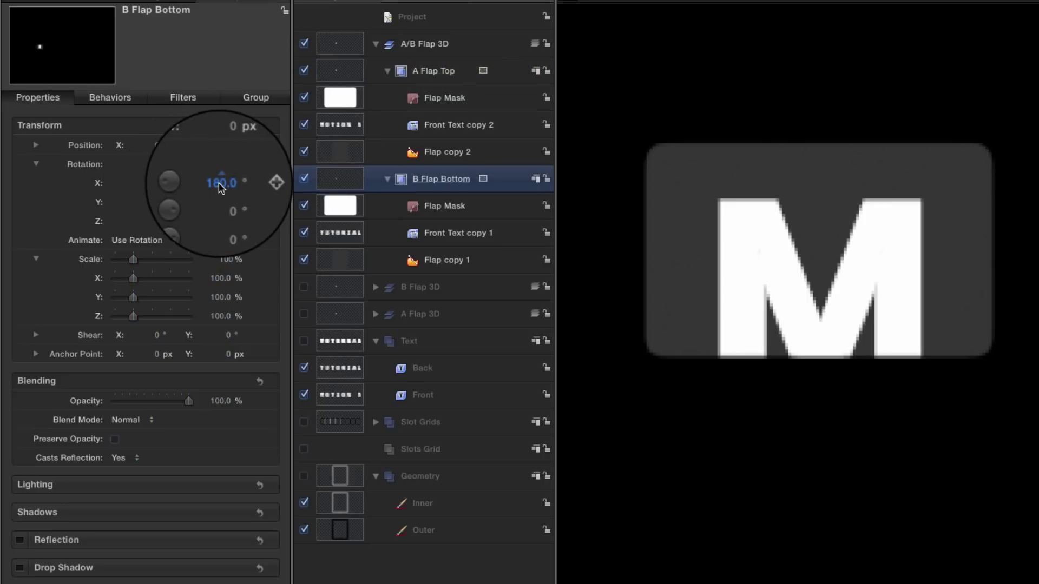
click(335, 207)
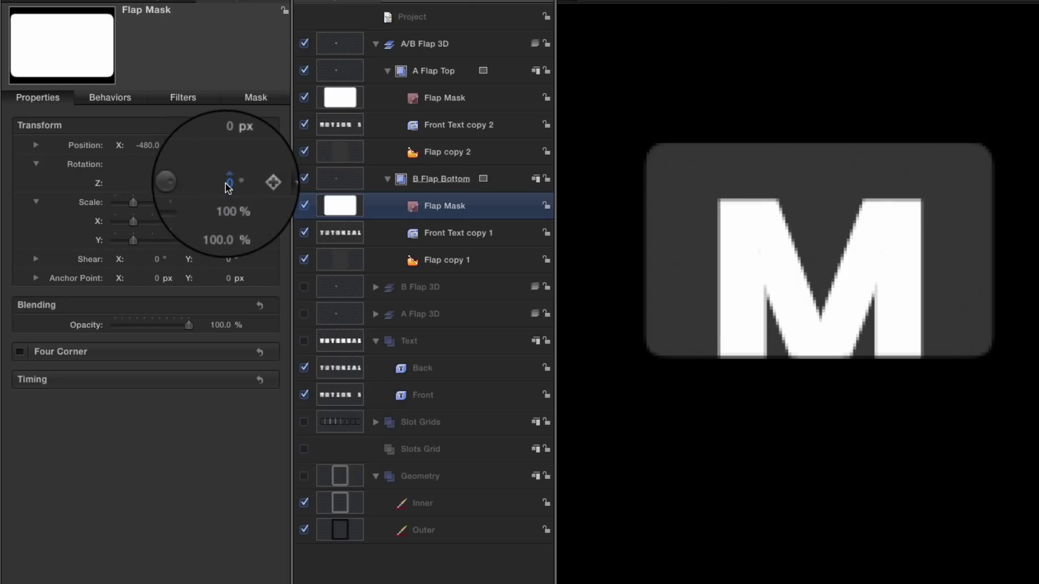
click(340, 70)
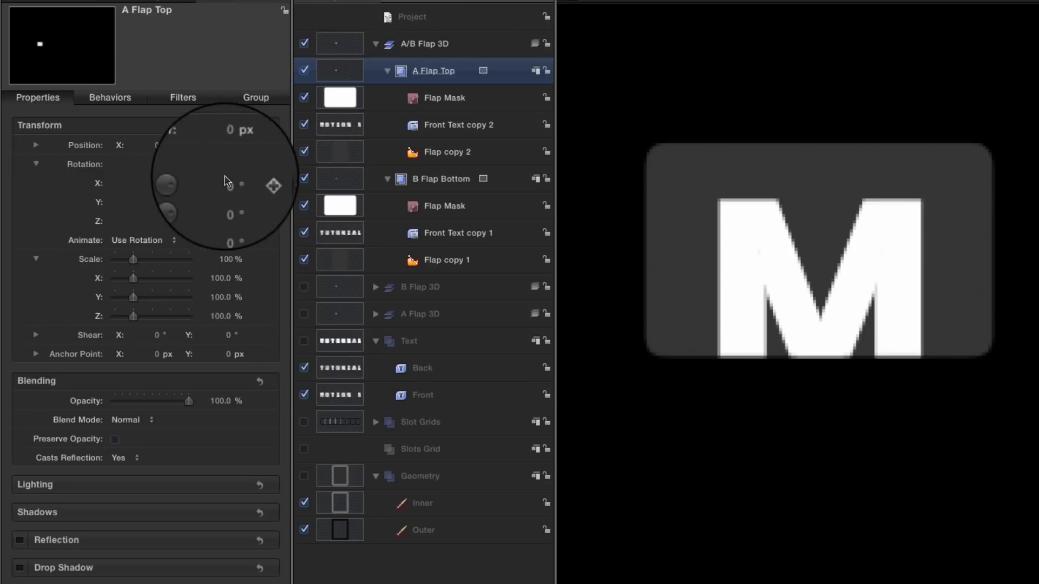
click(355, 96)
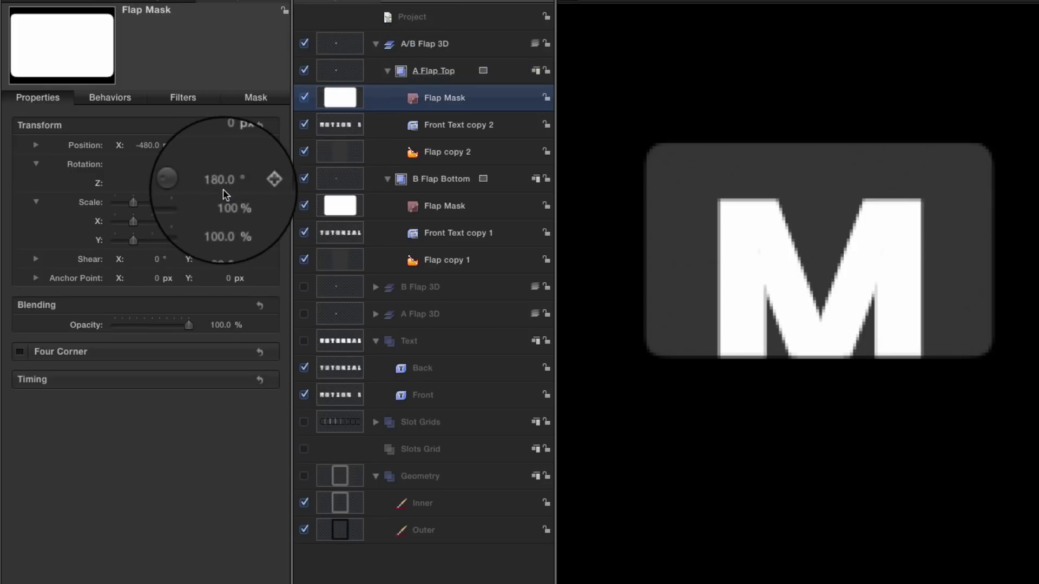
click(334, 182)
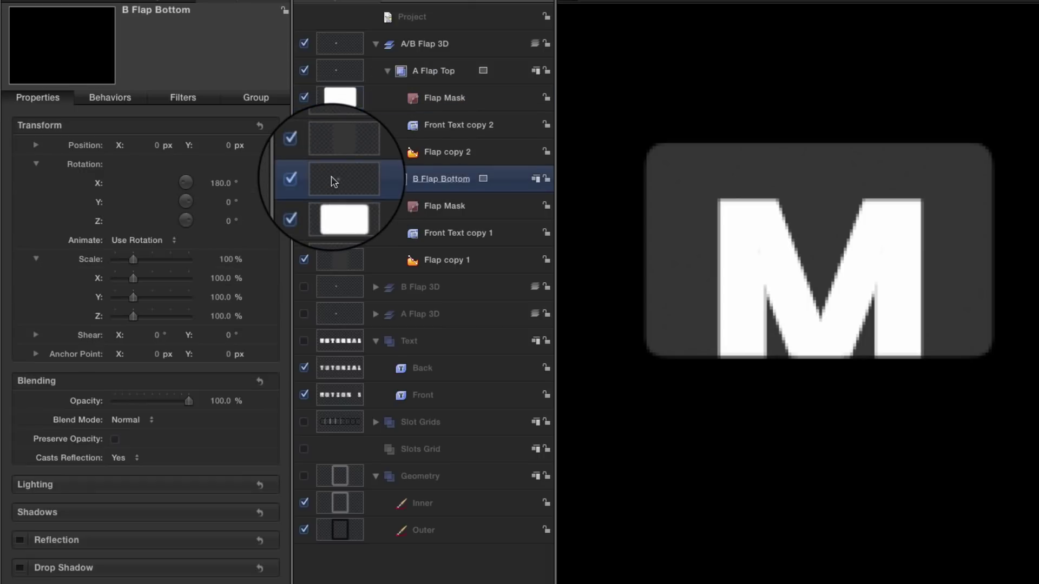
click(327, 93)
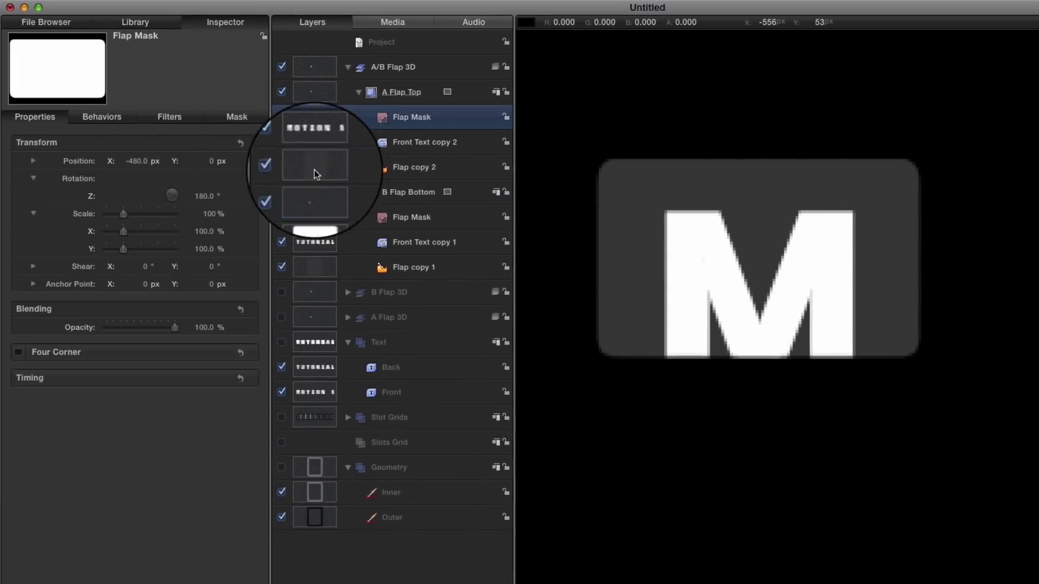
Apply the Custom parameter behavior to the A/B Flap 3D group.
click(309, 64)
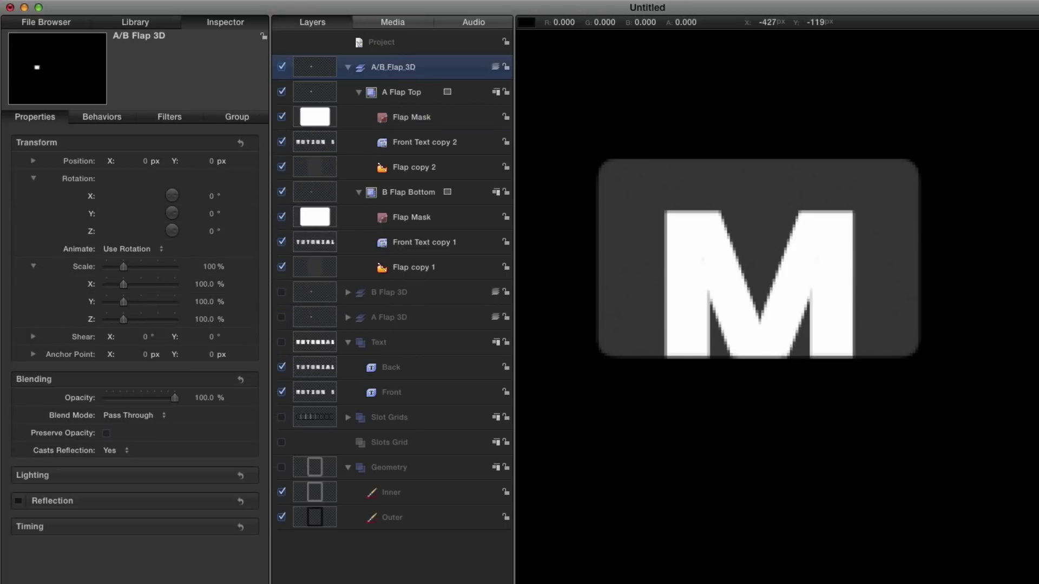
click(134, 21)
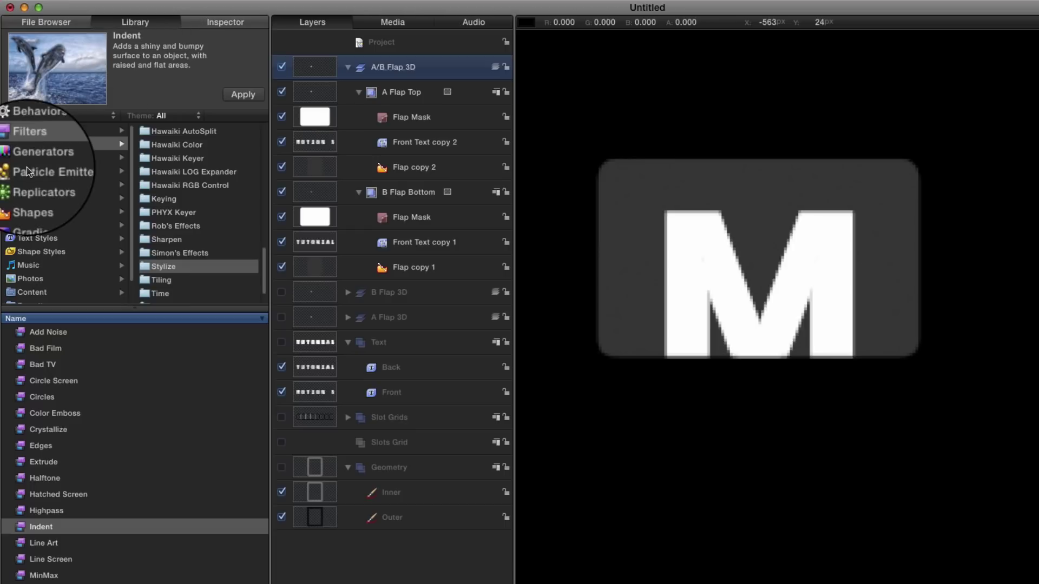
click(48, 130)
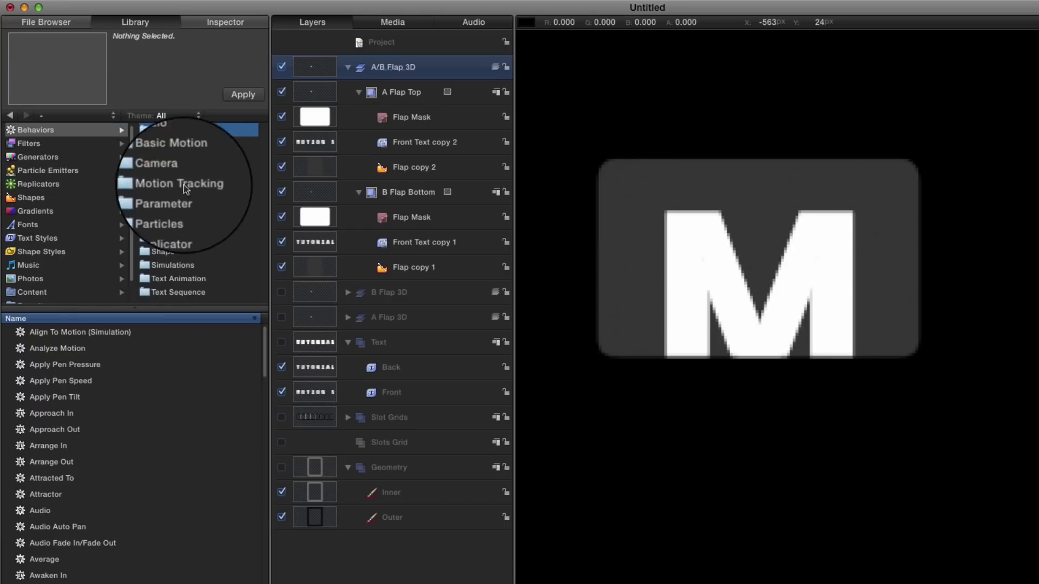
click(172, 197)
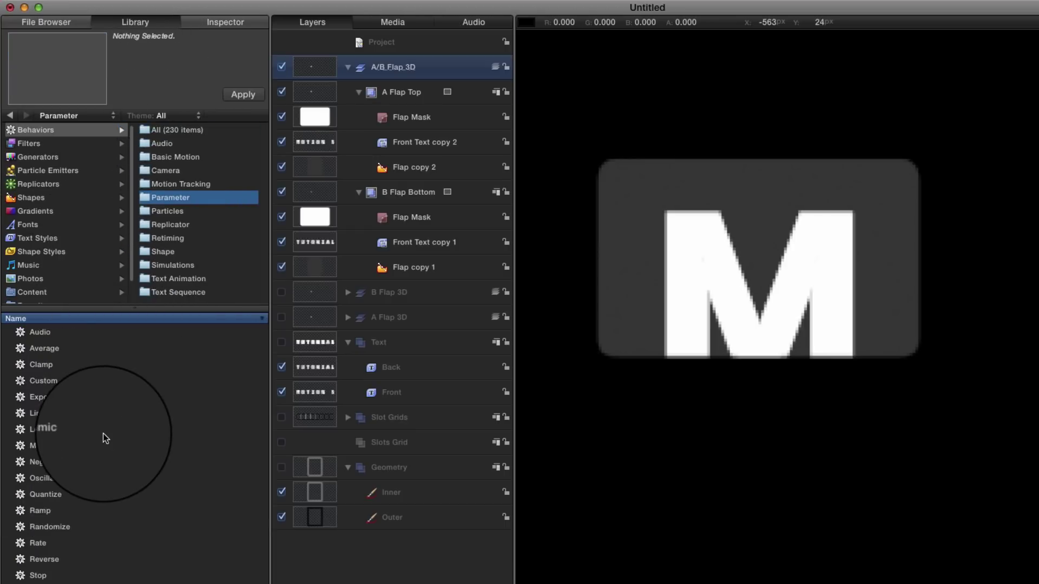
click(44, 381)
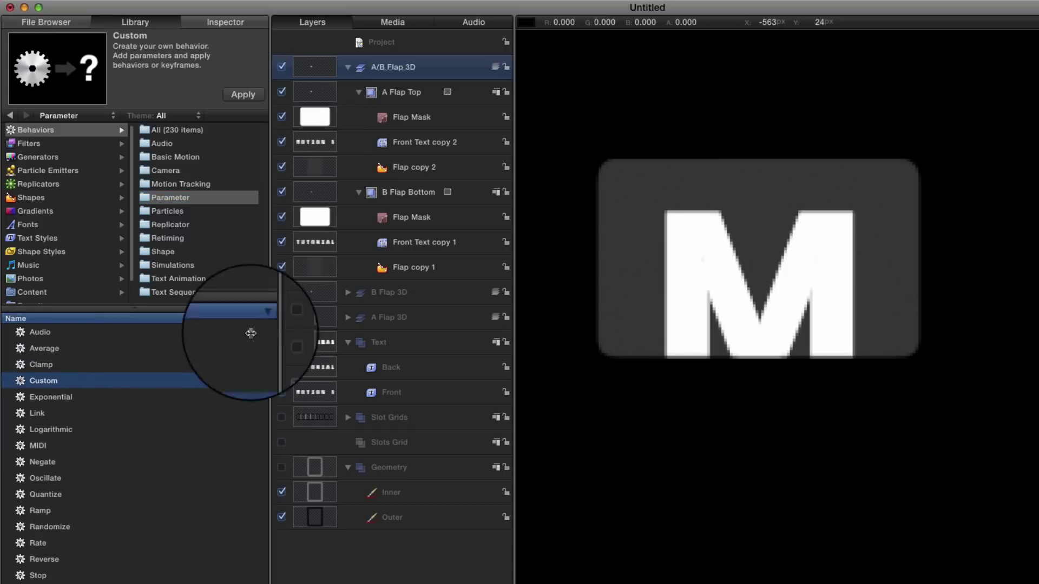
click(240, 95)
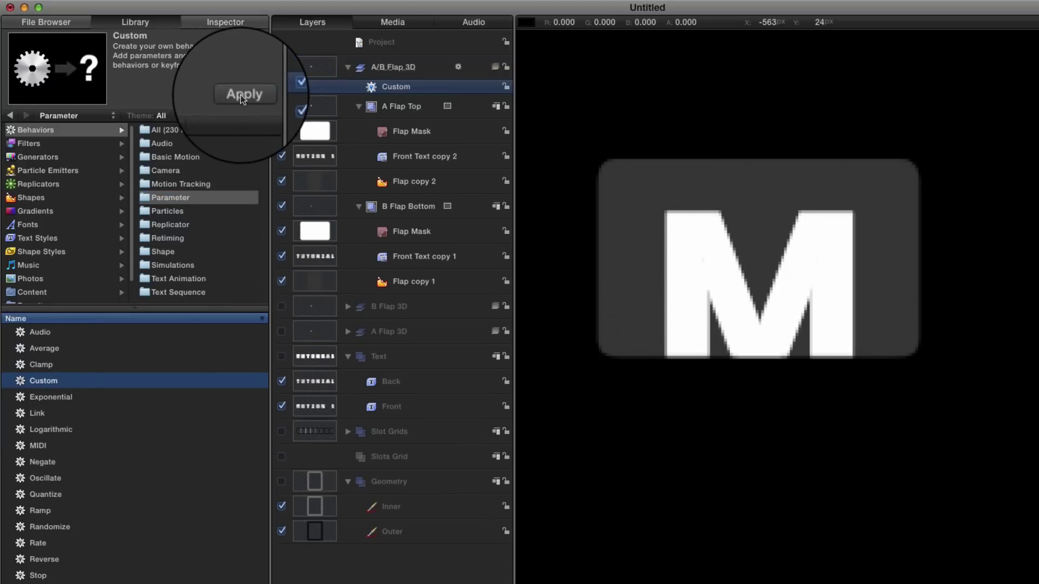
Add the Transform Rotation X parameter to the Custom behavior of A/B Flap 3D.
click(224, 22)
click(138, 160)
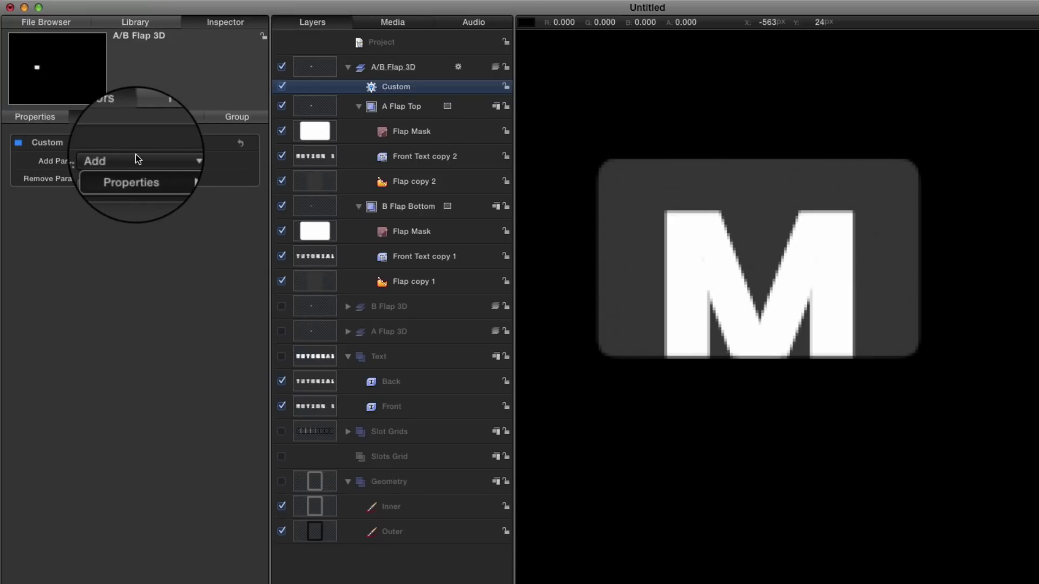
mouse_move(132, 173)
mouse_move(245, 174)
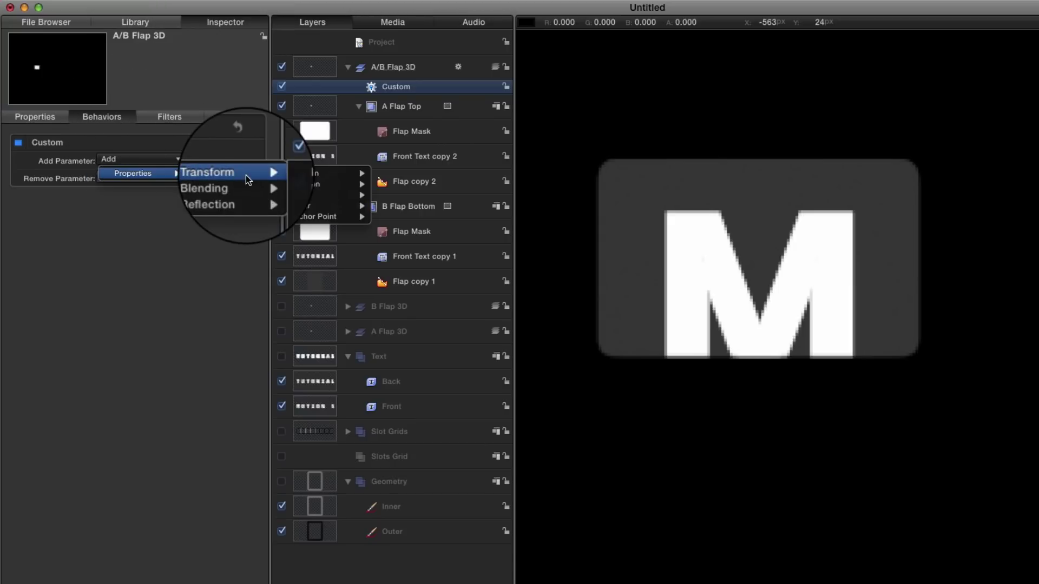
mouse_move(303, 184)
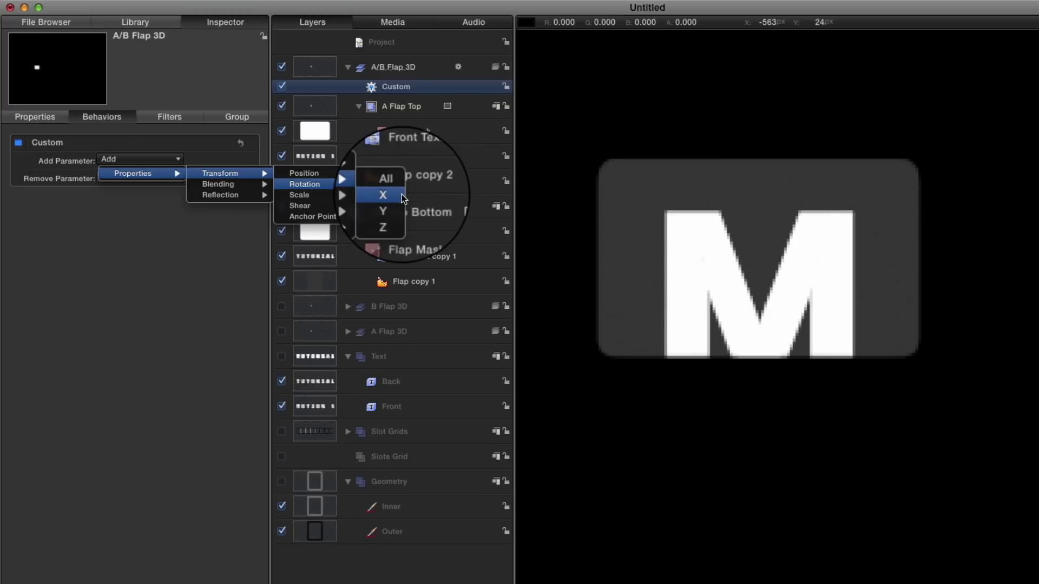
click(402, 194)
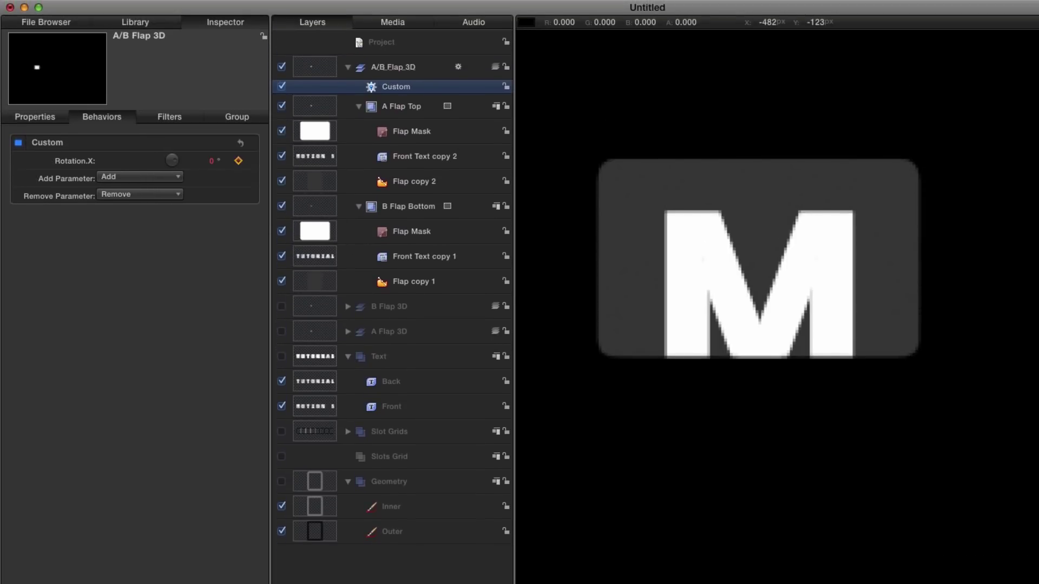
Set the Custom behavior's Rotation.X end keyframe to 180° and preview the flap's turn.
click(212, 160)
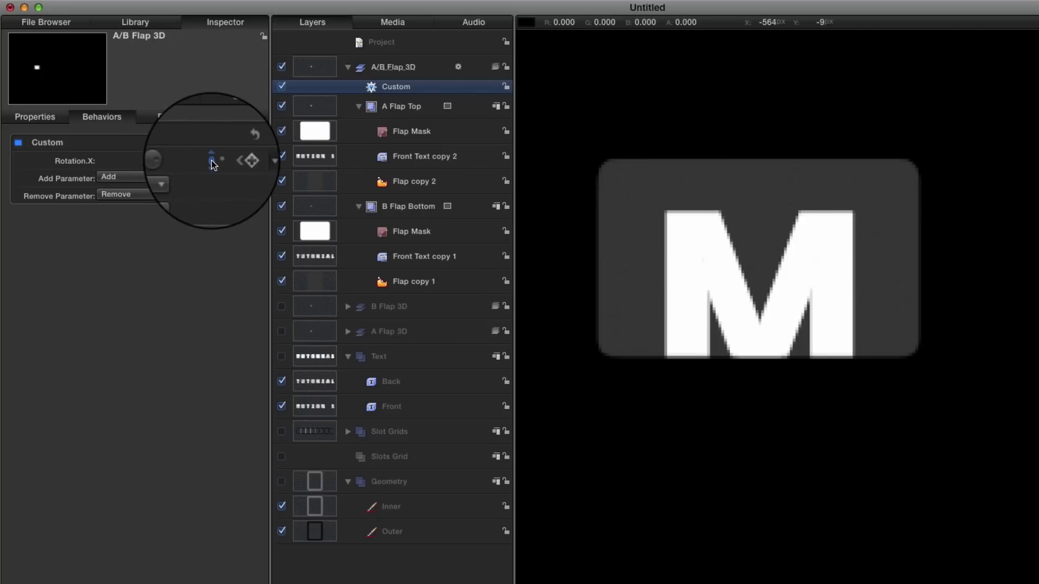
text(180)
key(Return)
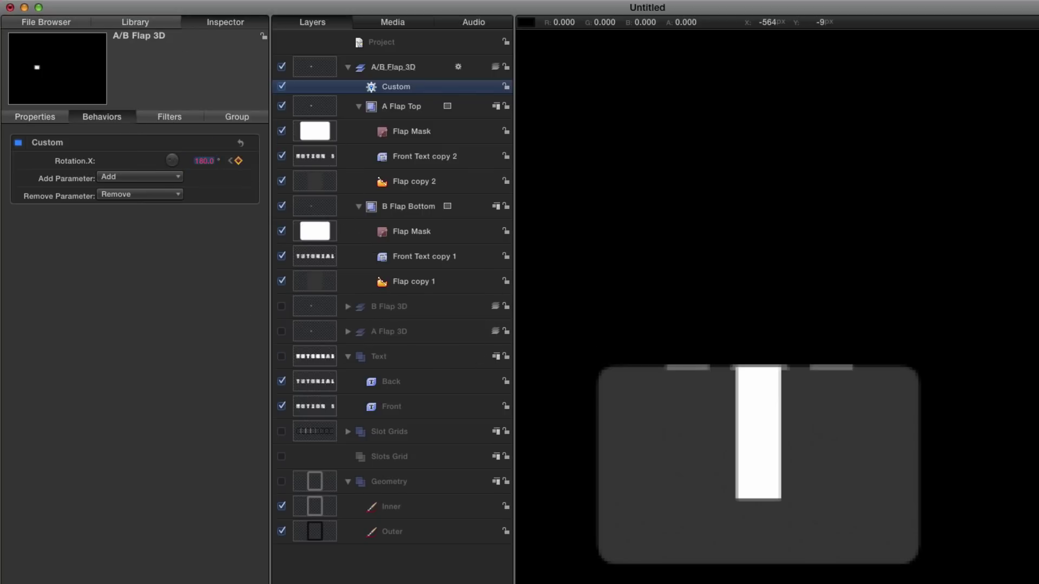
key(space)
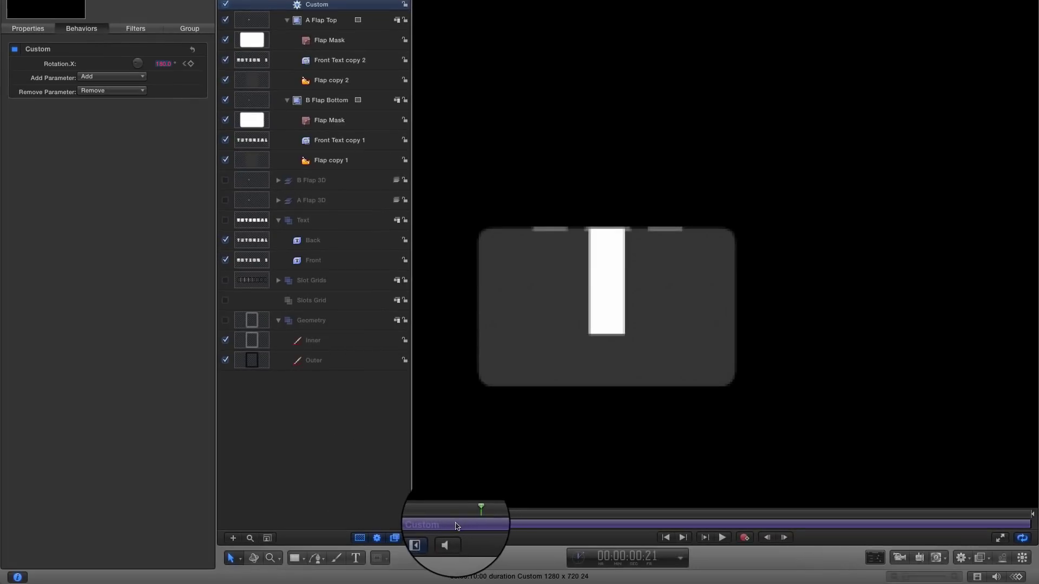
Try delaying the Custom behavior's start, scrub through the timing, and return the behavior to the project start.
drag(458, 526, 578, 525)
click(465, 515)
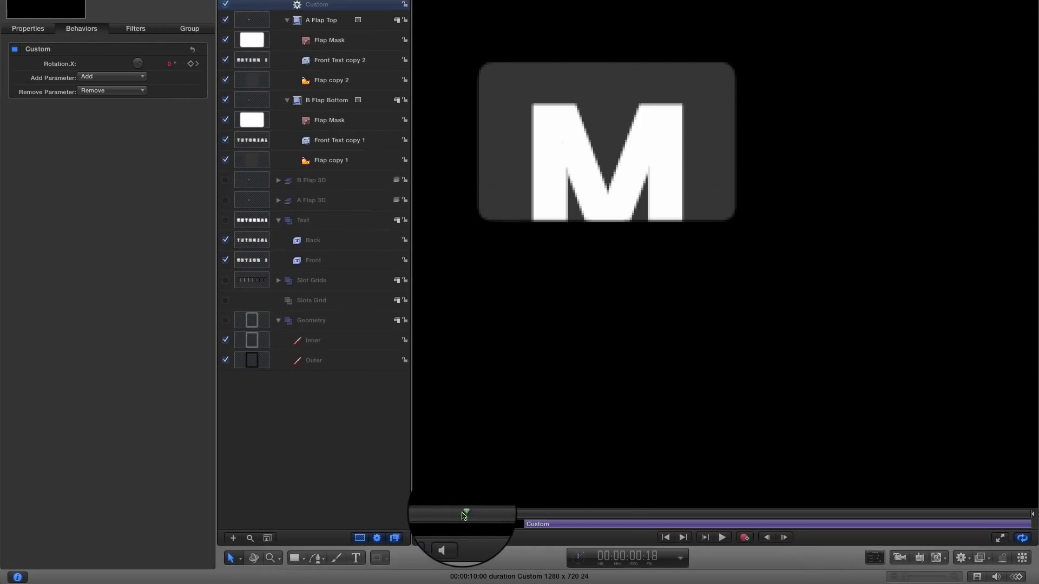
drag(464, 515, 403, 515)
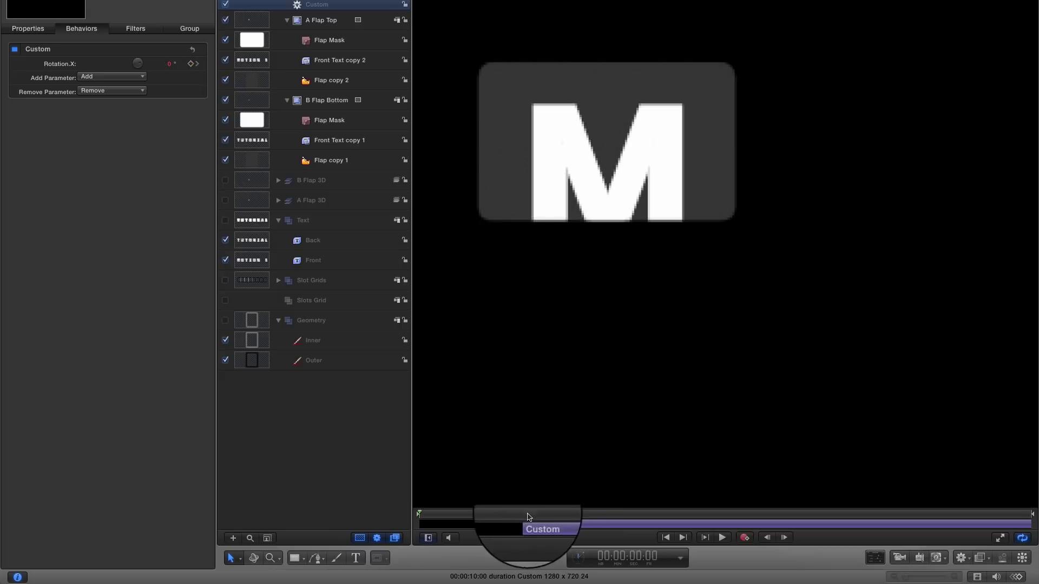
drag(529, 517, 404, 524)
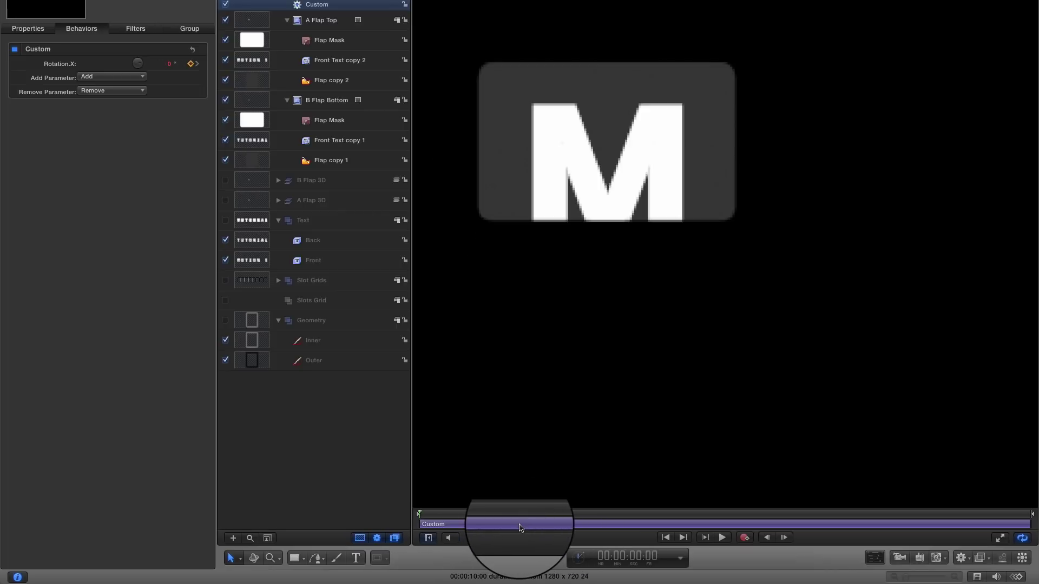
Move the Custom behavior so that it starts at 00:00:02:00, and play back the A/B flap's turn.
click(645, 558)
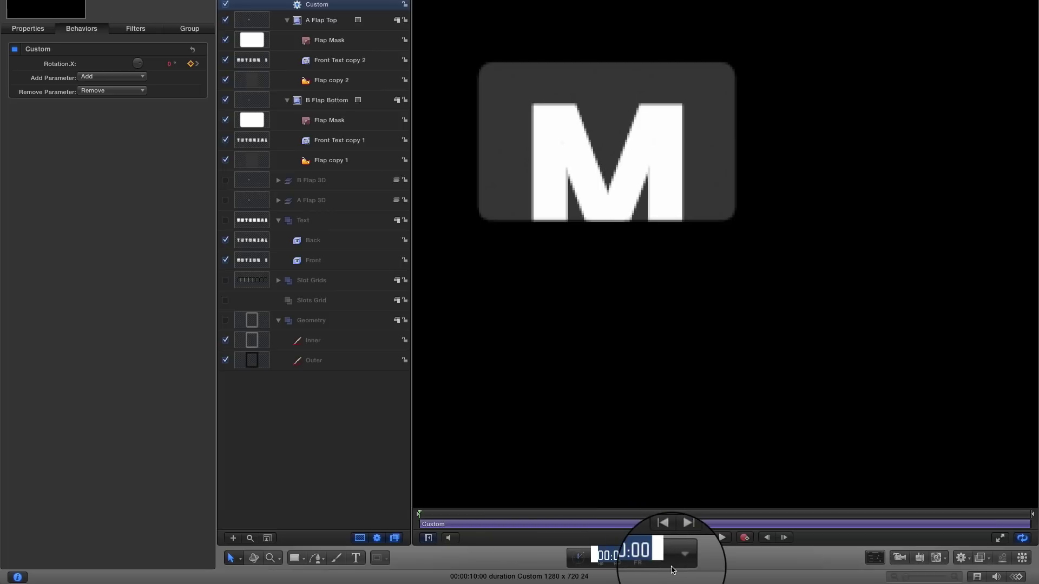
text(4)
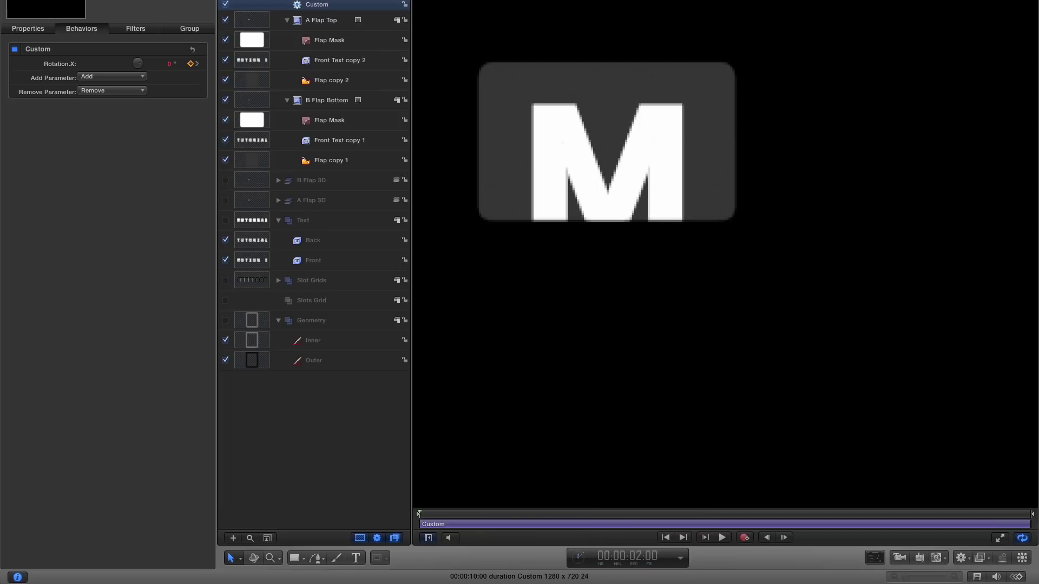
key(Return)
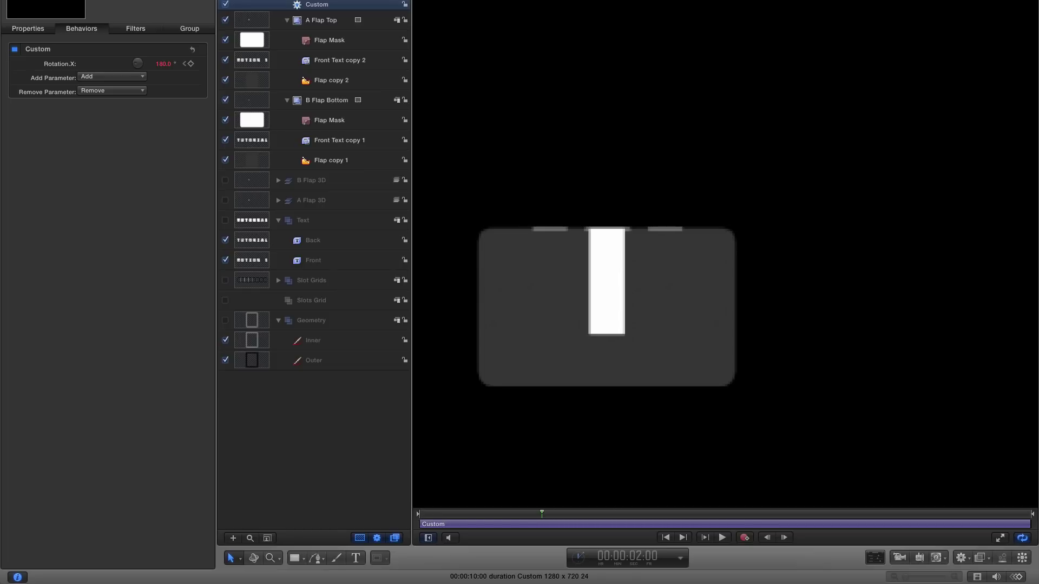
key(i)
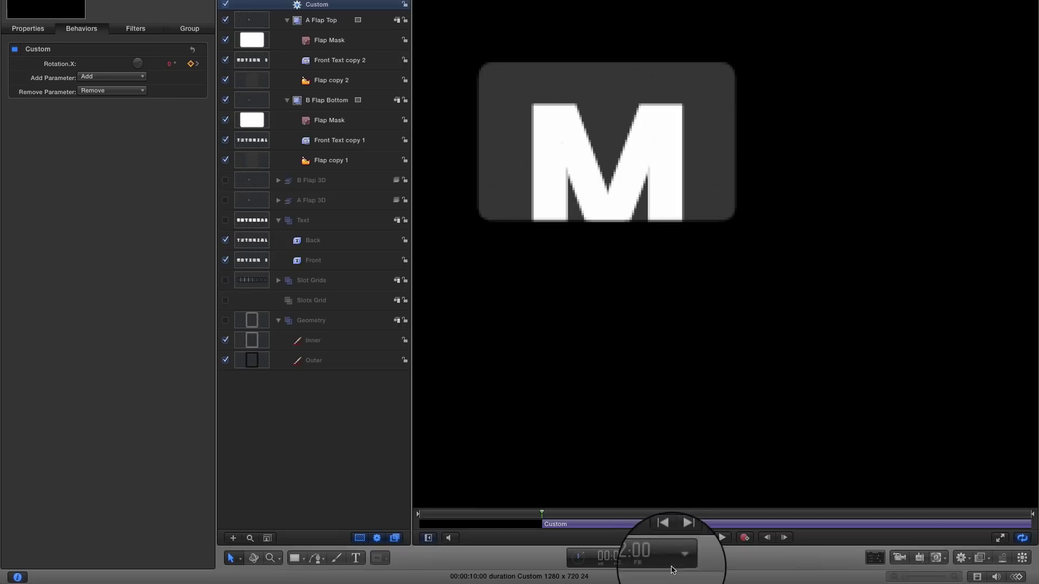
click(555, 513)
drag(553, 519, 505, 518)
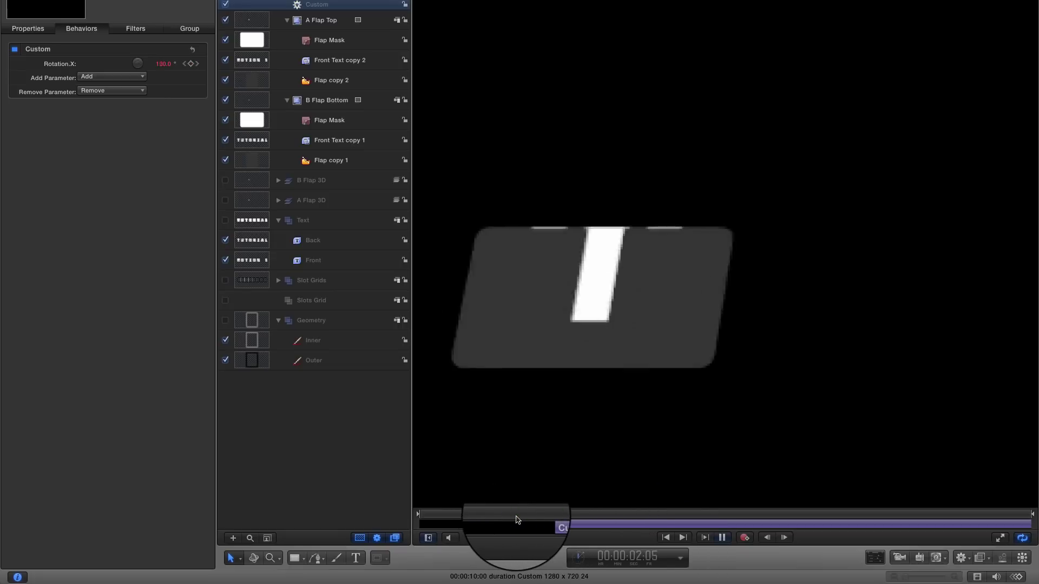
key(space)
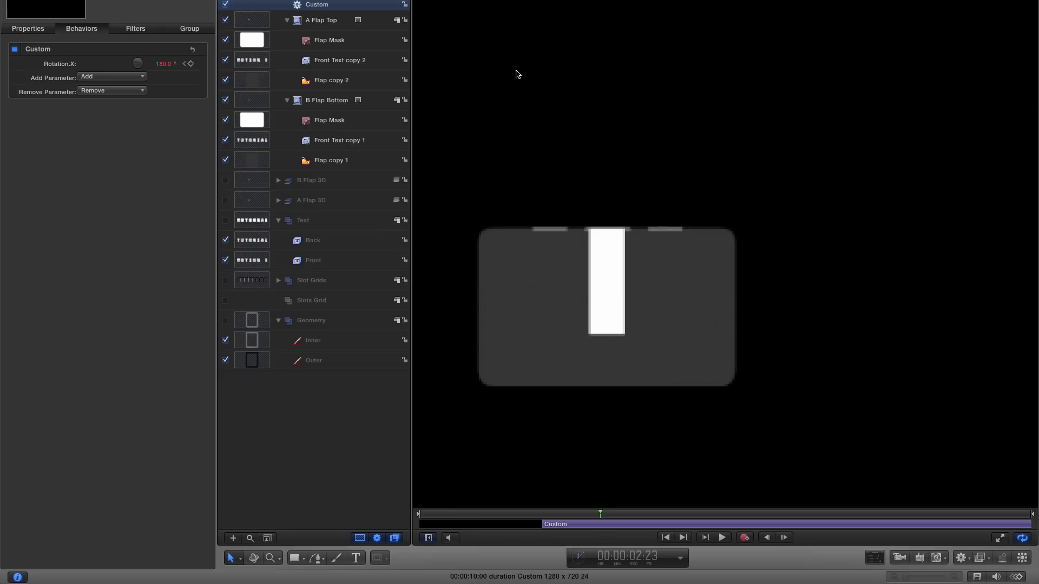
Deselect the behavior, make the A Flap 3D and B Flap 3D groups visible, and preview the complete M-to-T flip.
key(Delete)
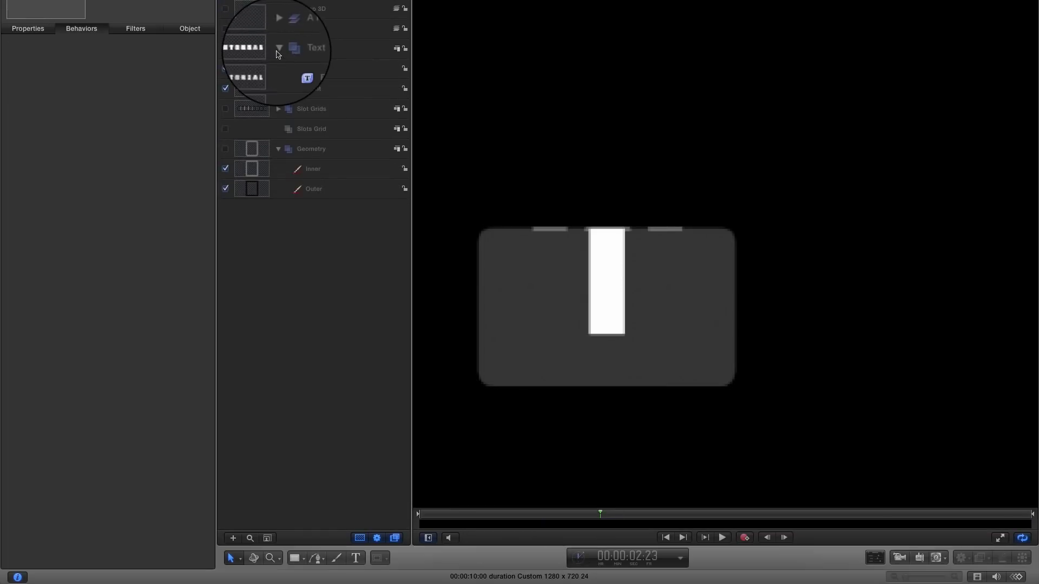
click(226, 29)
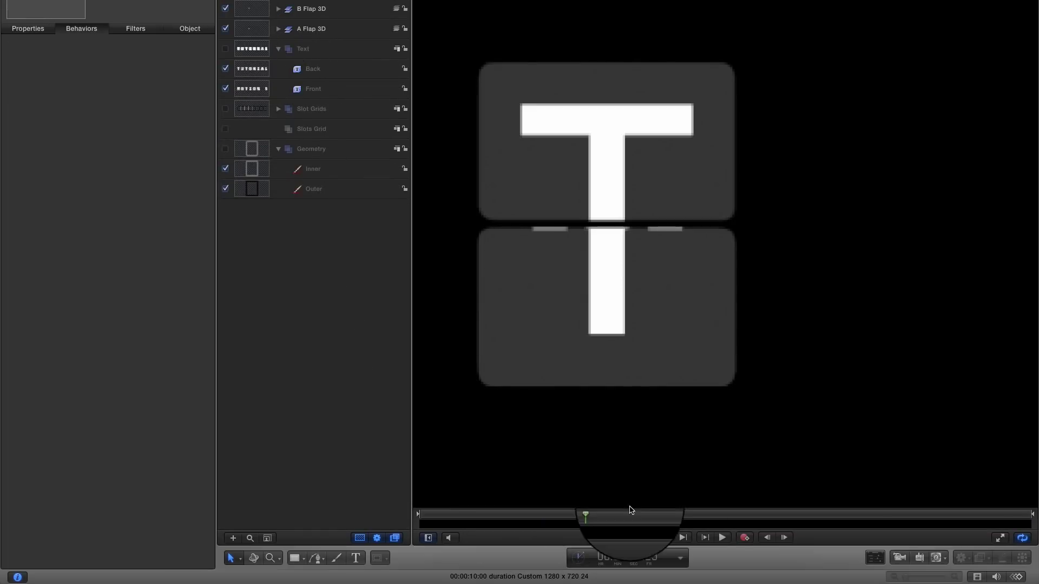
drag(556, 520, 508, 514)
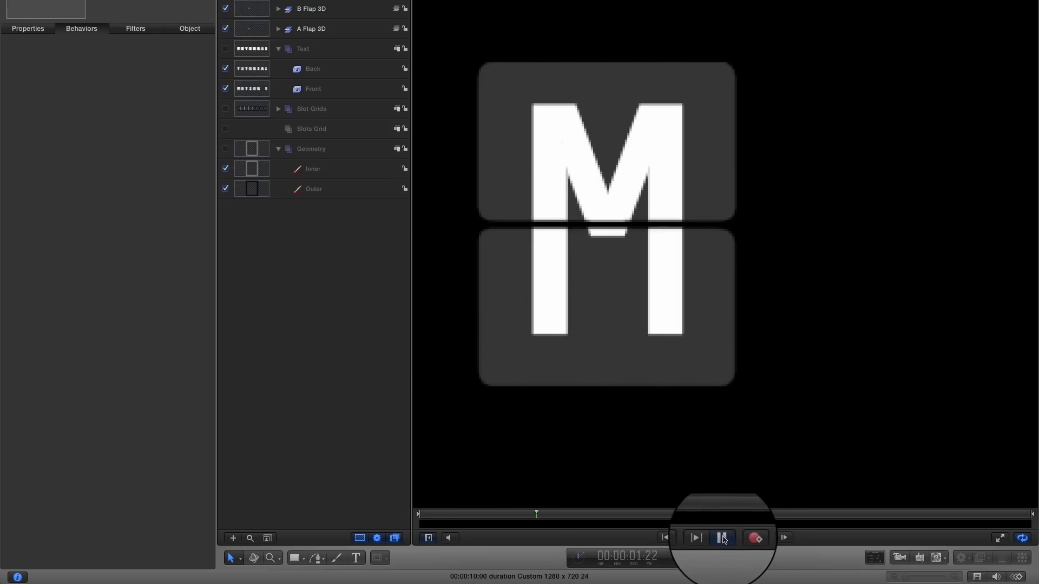
click(723, 539)
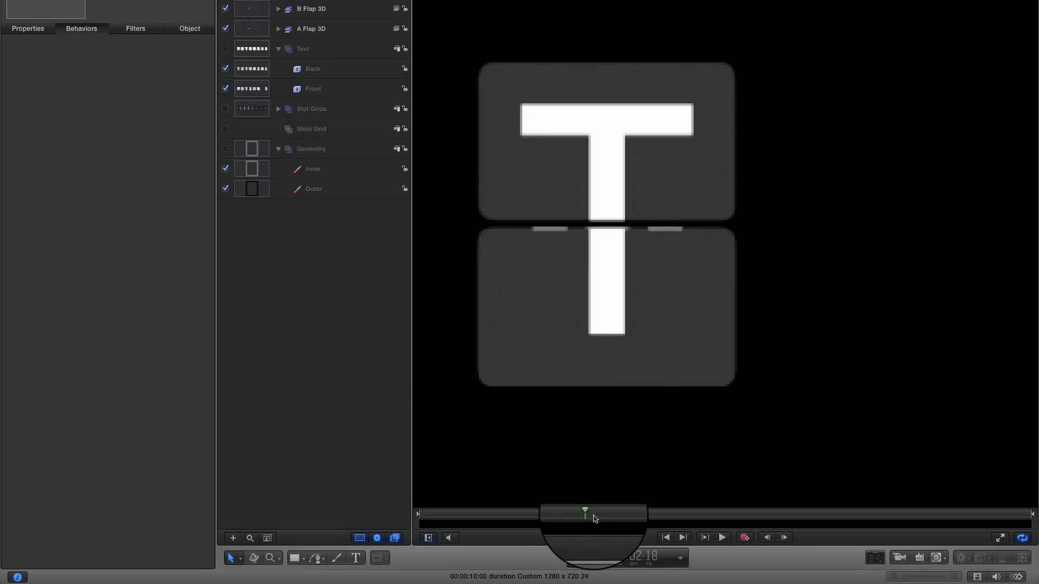
Scrub around the end of the flip to inspect the seam where the upper and lower flaps meet.
mouse_move(587, 512)
mouse_down()
mouse_move(543, 505)
mouse_move(529, 521)
mouse_move(580, 520)
mouse_move(524, 521)
mouse_move(597, 520)
mouse_up()
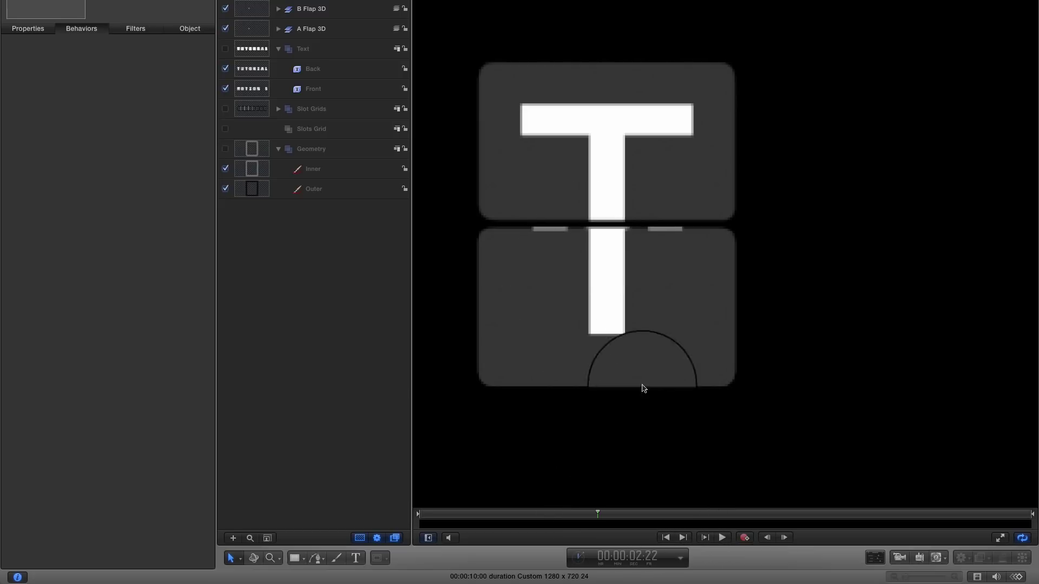
click(494, 512)
drag(494, 512, 568, 513)
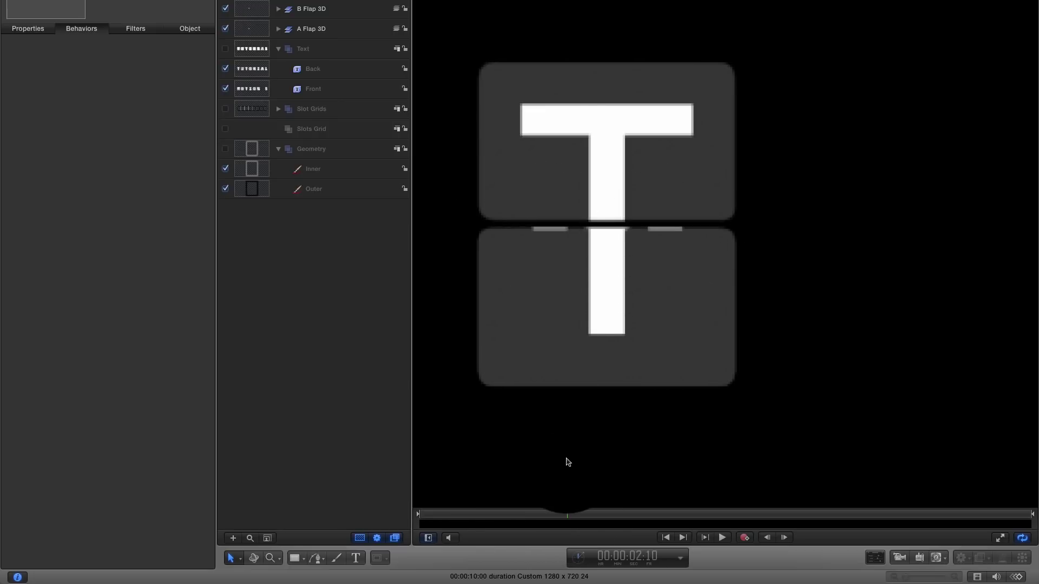
mouse_move(569, 513)
mouse_down()
mouse_move(521, 512)
mouse_move(580, 519)
mouse_up()
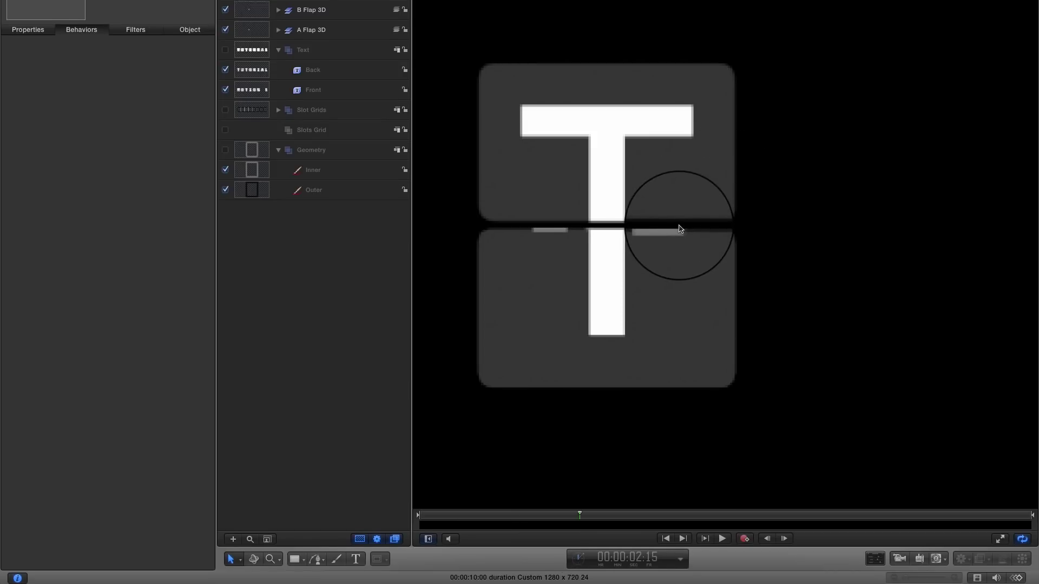
Create a new group above the A/B Flap 3D group and name it Slot 1.
key(shift+z)
click(256, 57)
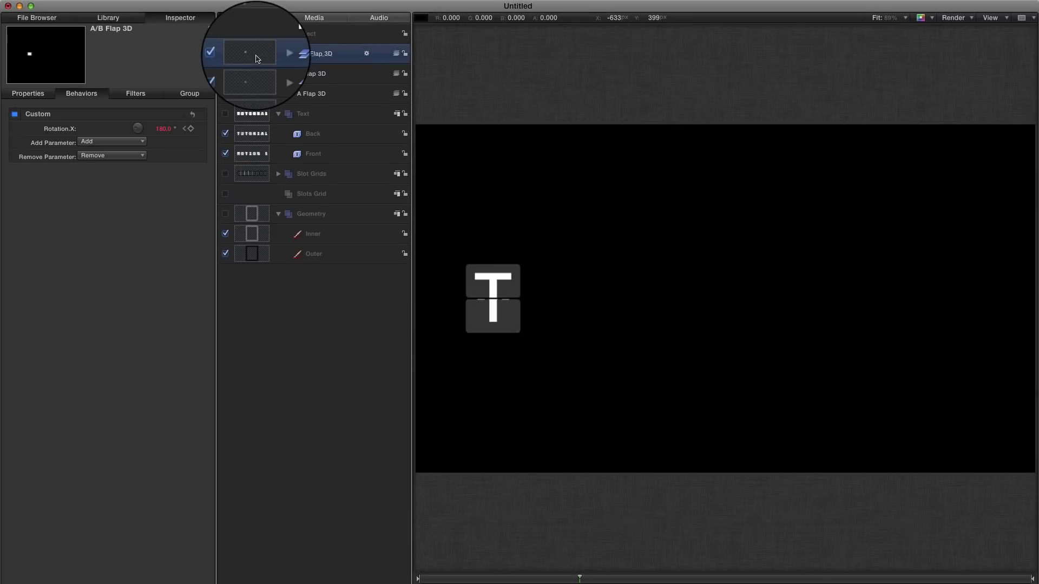
key(super+shift+n)
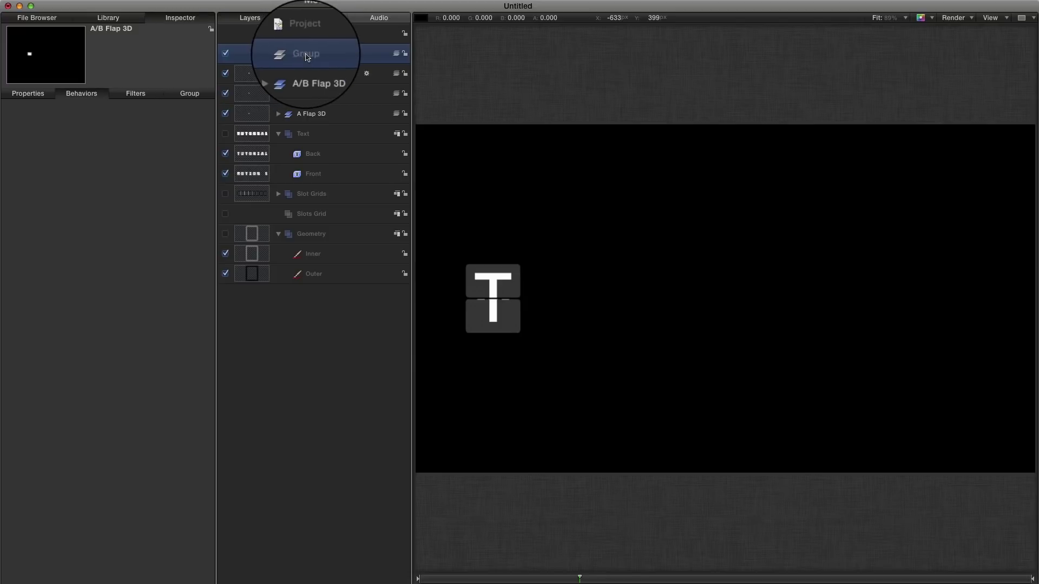
text(Slot 1)
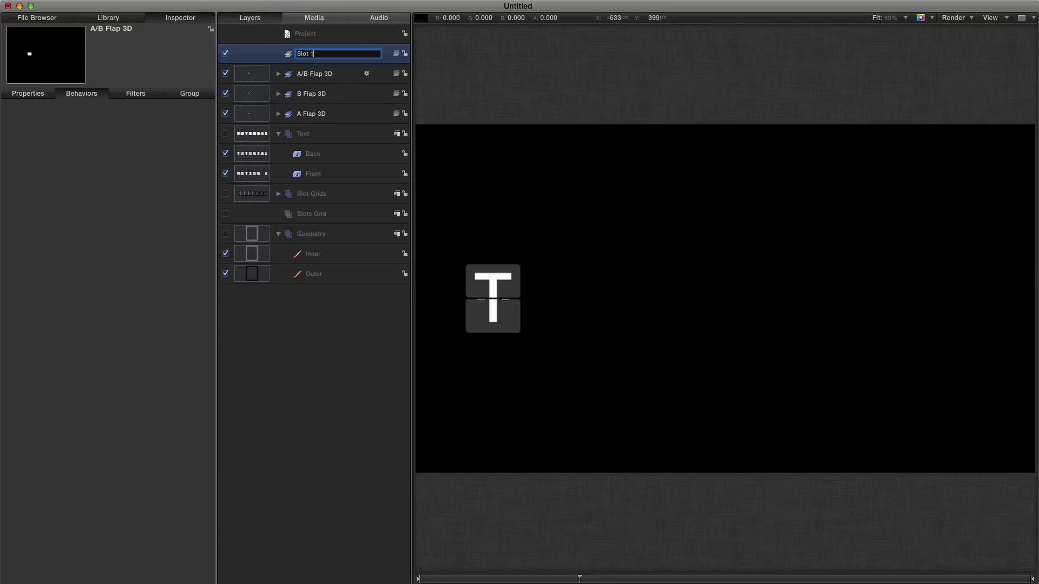
Move the A/B Flap 3D, B Flap 3D and A Flap 3D groups into Slot 1 and collapse it.
click(254, 73)
shift+click(259, 113)
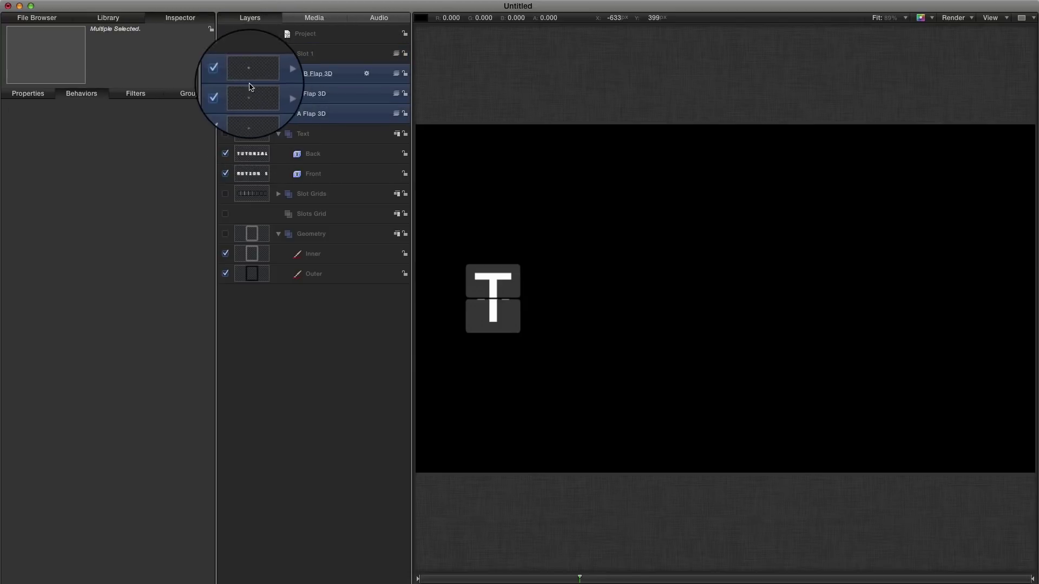
drag(251, 86, 325, 62)
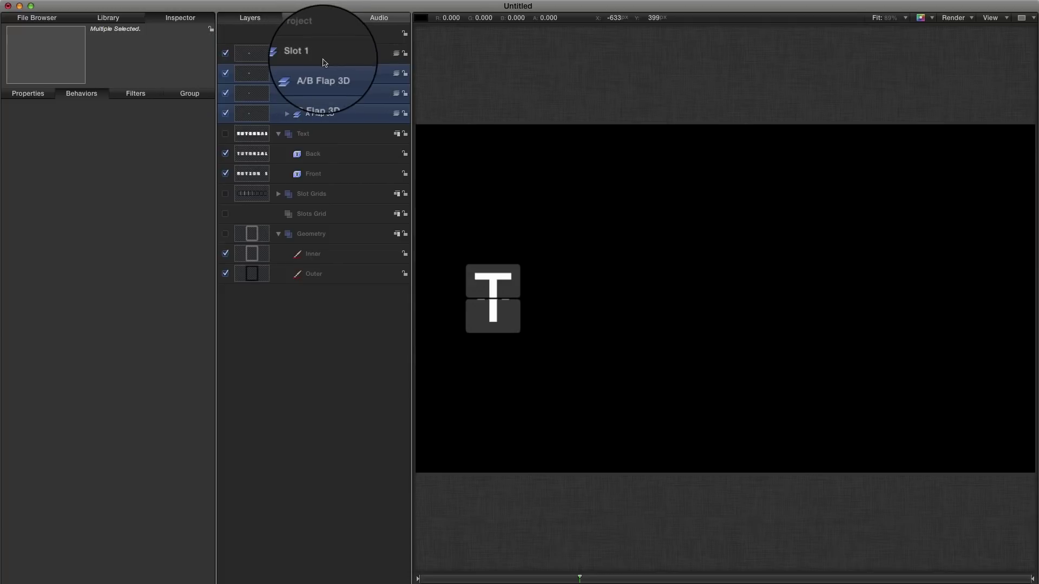
click(278, 53)
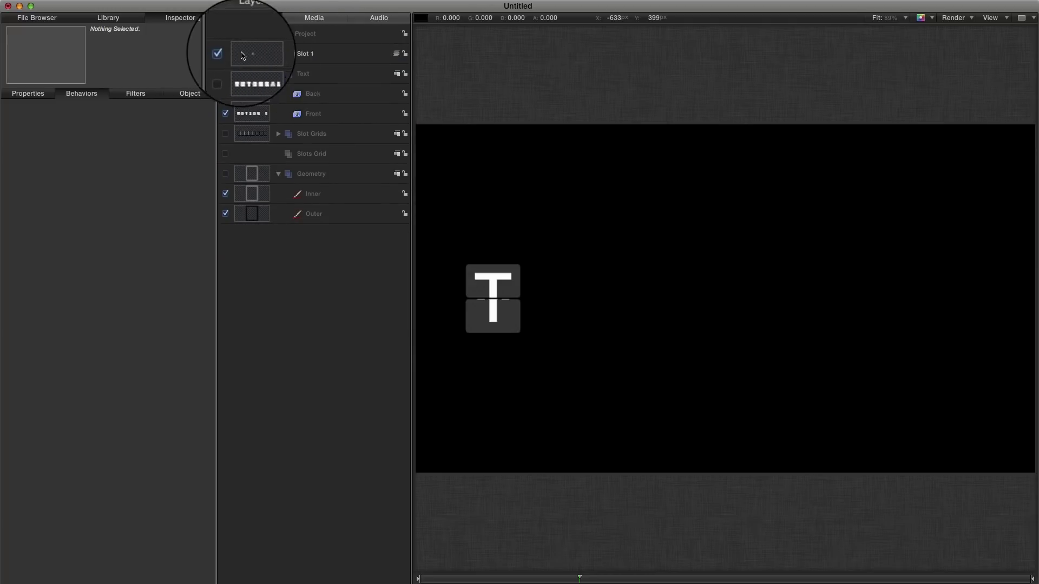
Make the Slot Grids group visible, duplicate the Slot 1 group and rename the copy Slot 2.
click(252, 57)
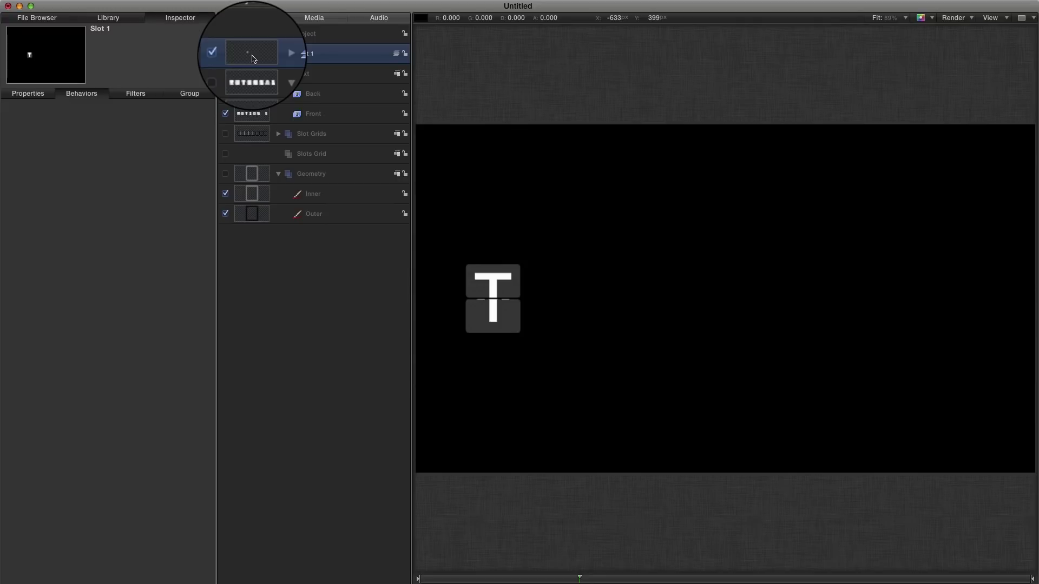
click(225, 134)
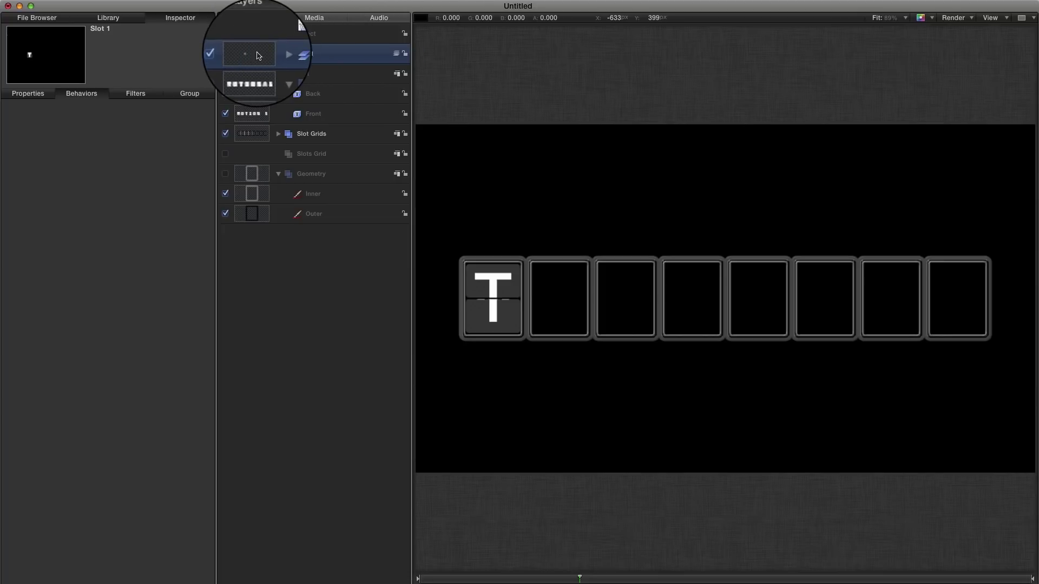
key(super+d)
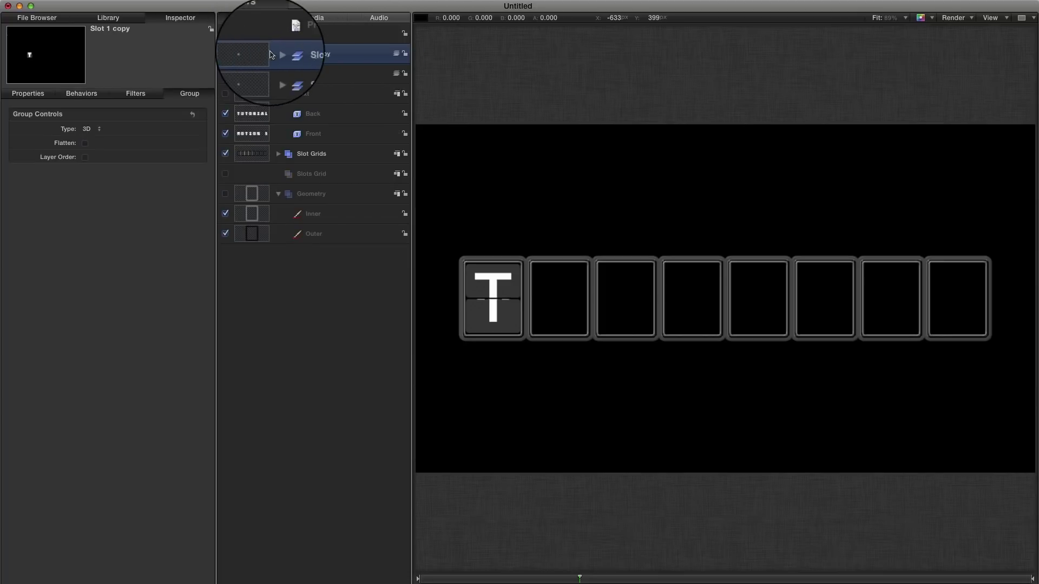
double_click(312, 54)
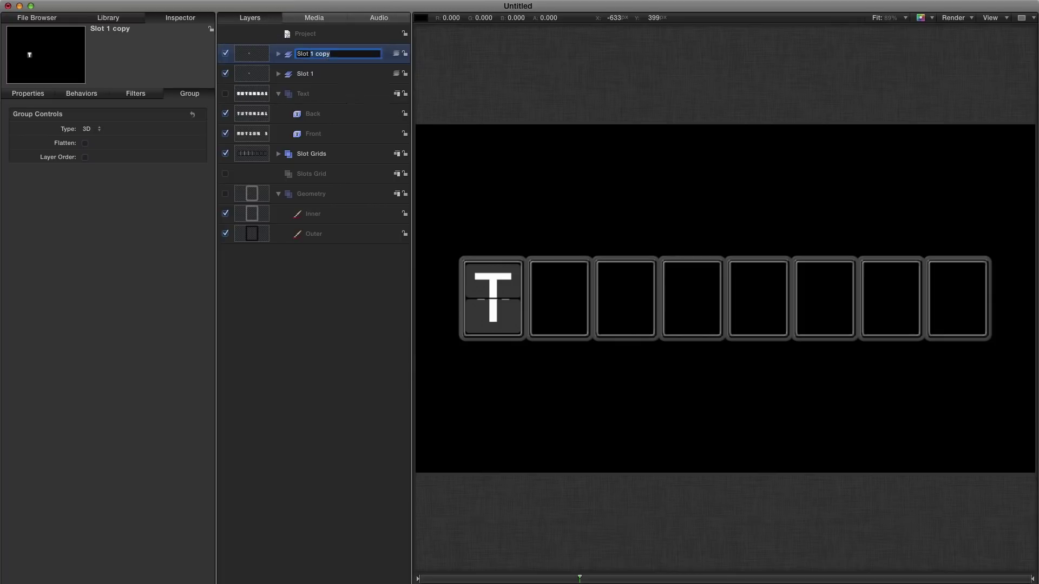
Set the X position of all four Flap Masks inside Slot 2 to -343 px and collapse the group.
key(F1)
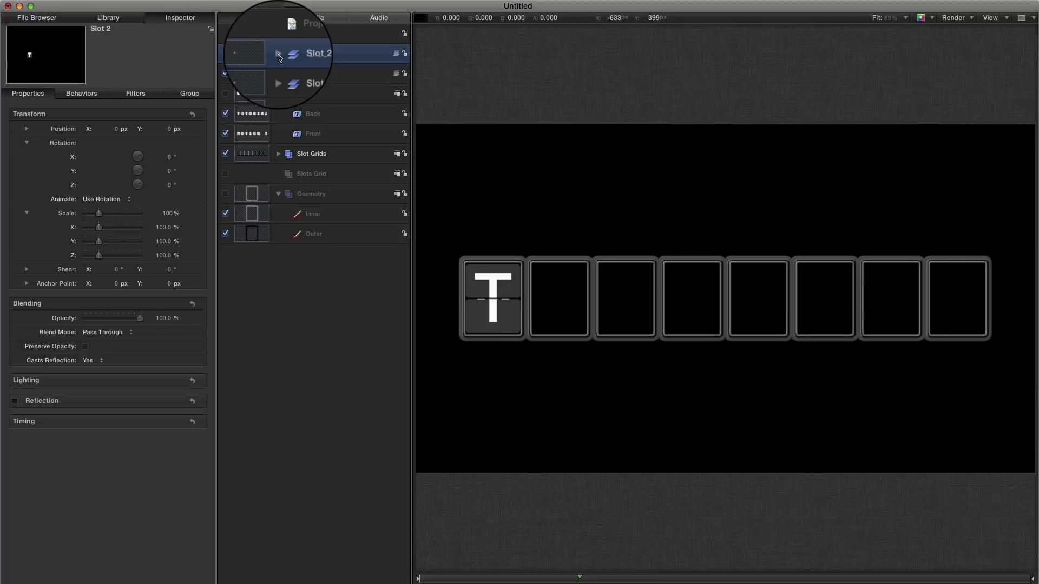
click(278, 54)
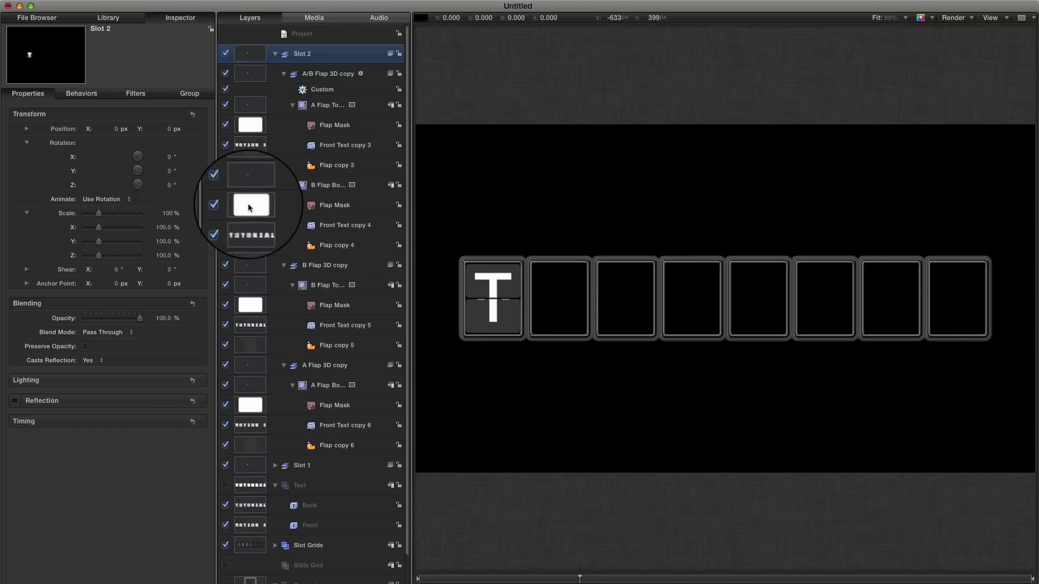
click(255, 407)
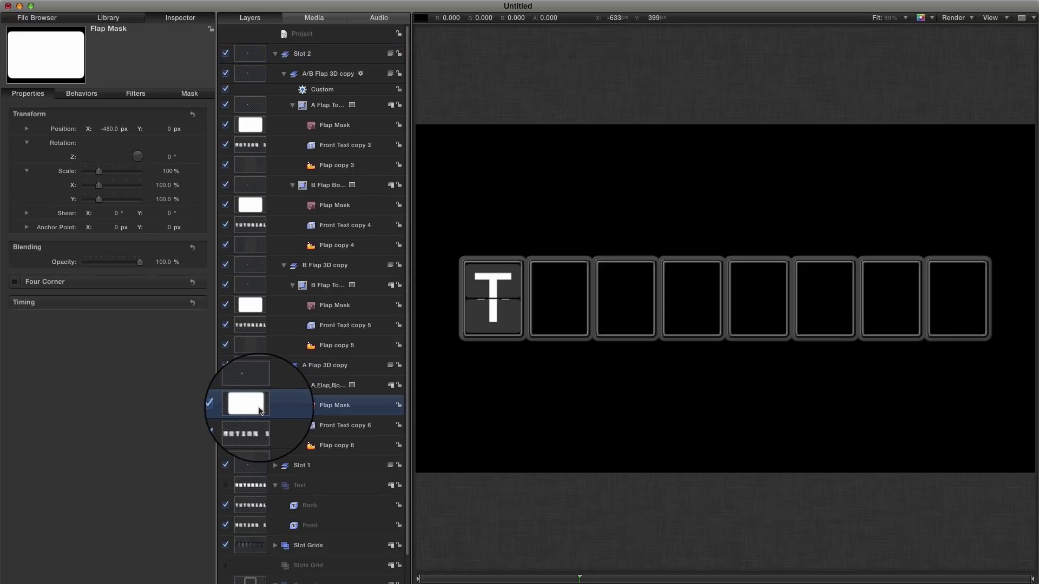
super+click(250, 306)
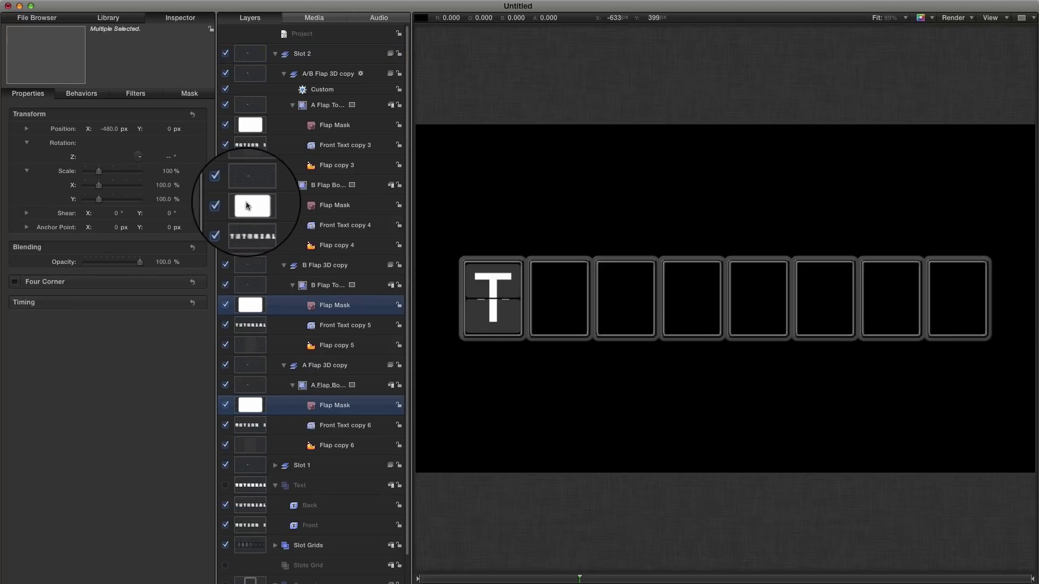
super+click(245, 206)
super+click(250, 125)
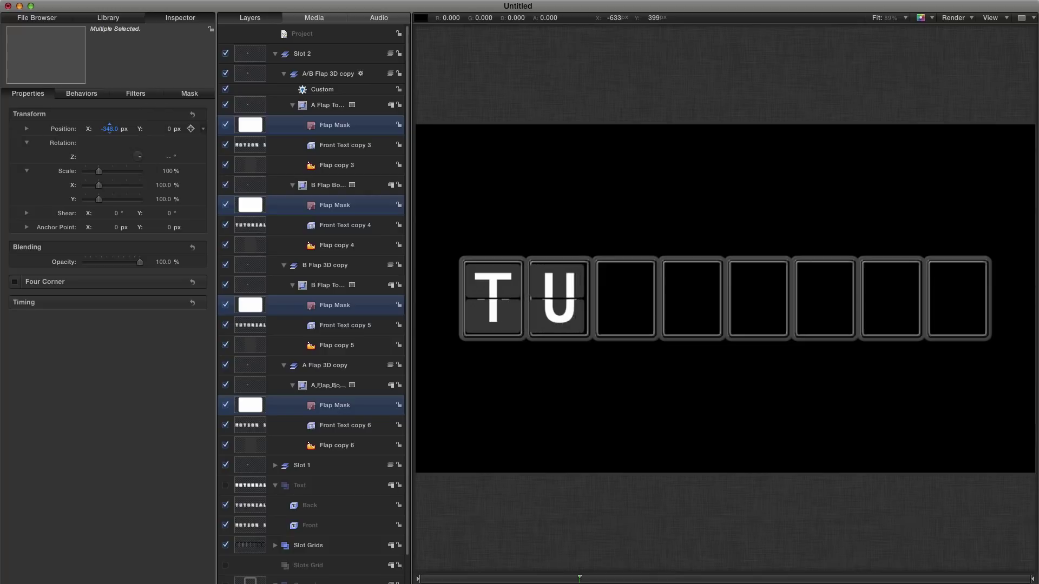
click(109, 130)
text(-)
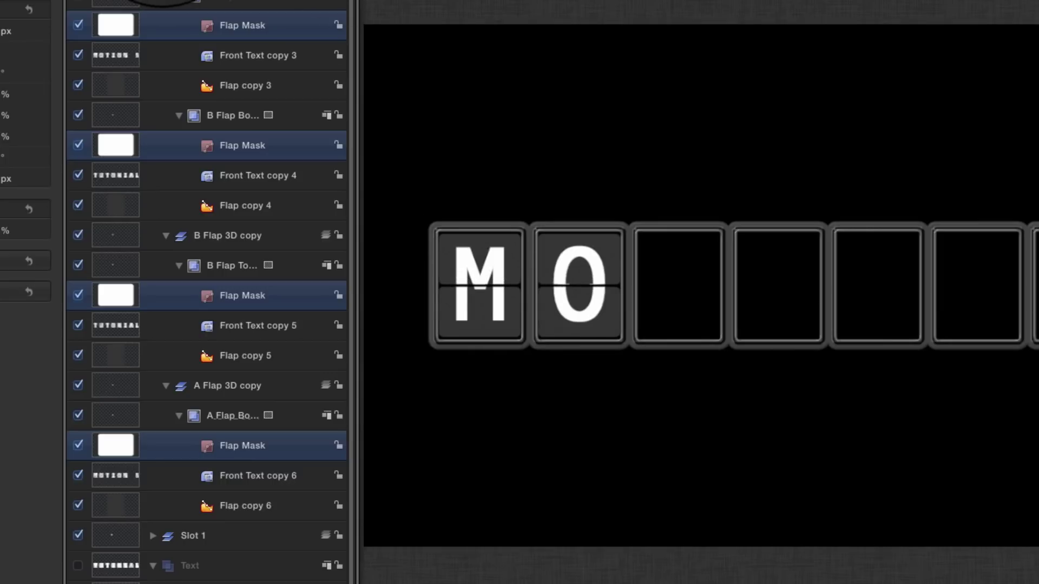
scroll(309, 403, down, 10)
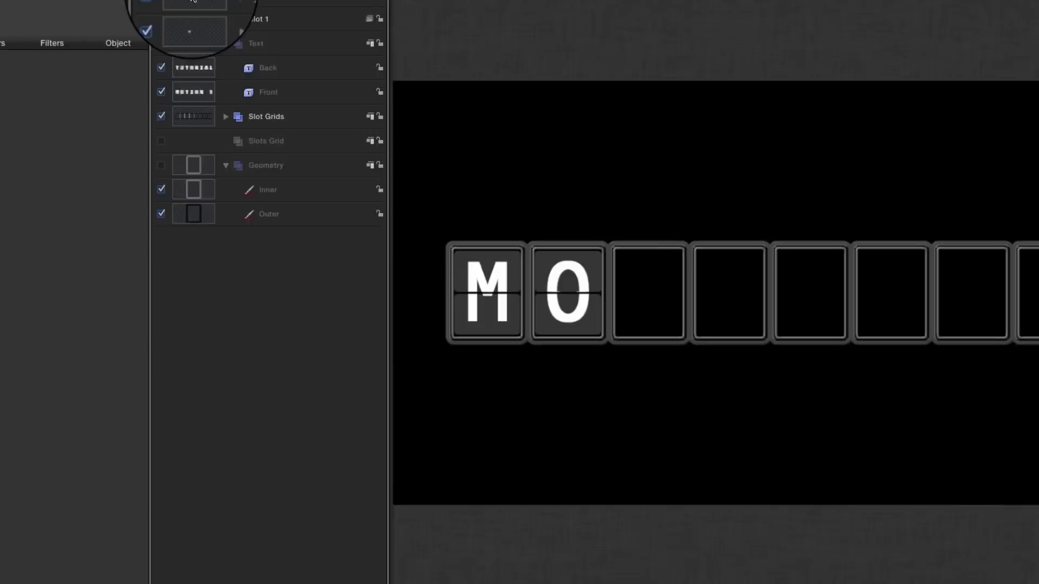
click(191, 0)
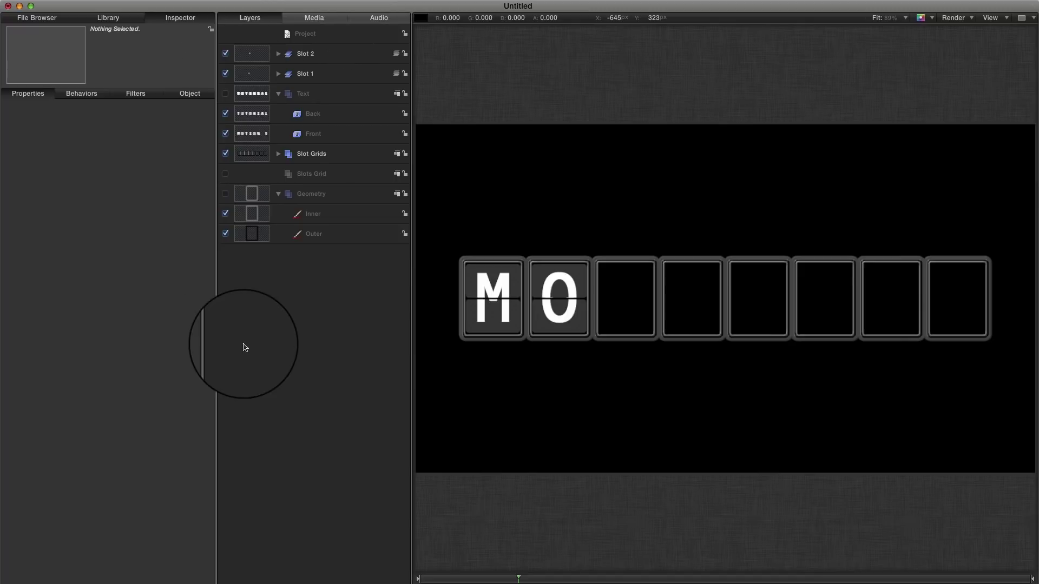
Duplicate the Slot 2 group and rename the copy Slot 3.
click(249, 53)
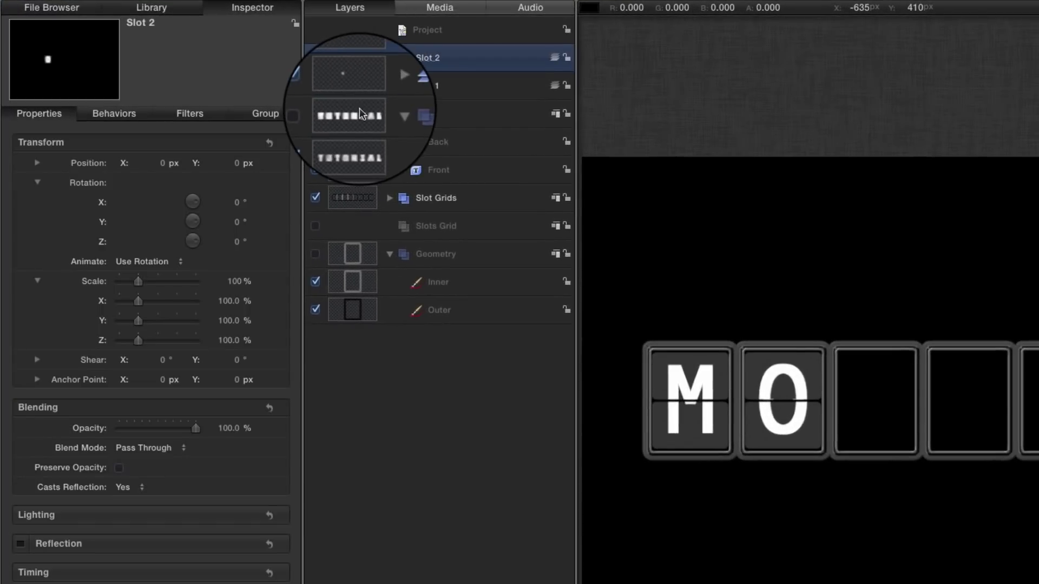
key(super+d)
double_click(434, 57)
key(super+a)
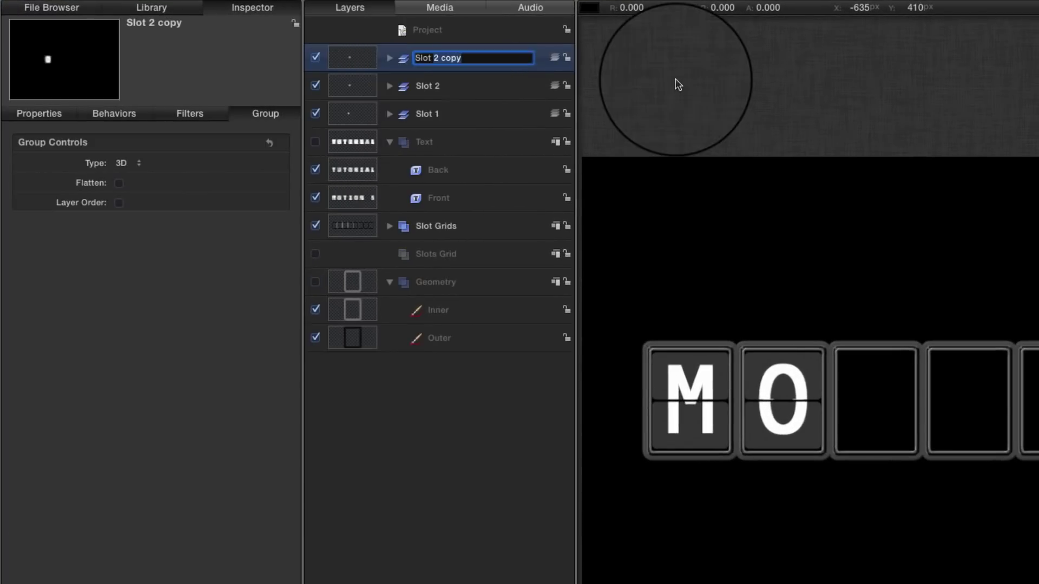
text(Slot 3)
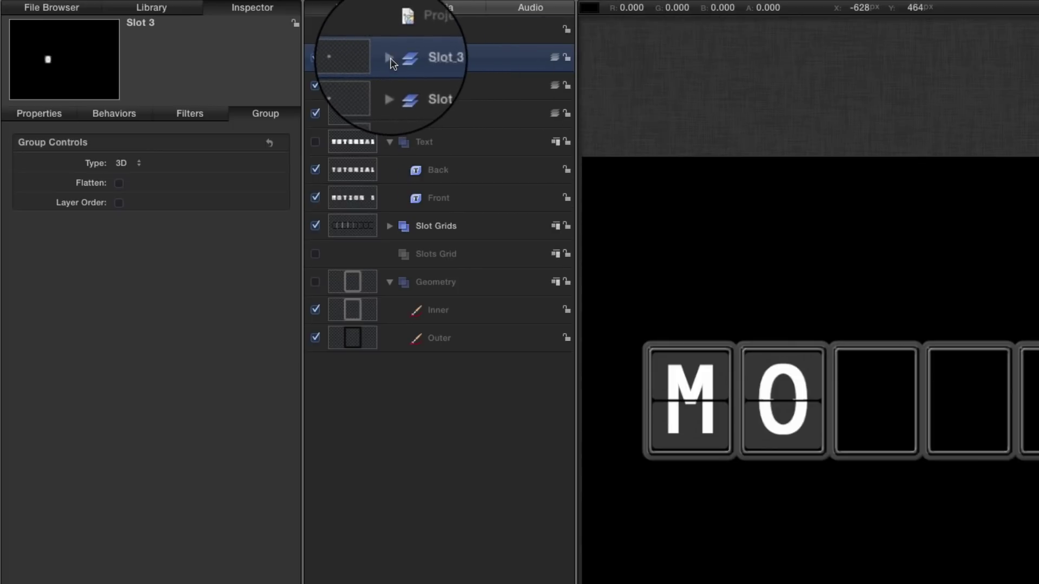
Set the X position of all four Flap Masks inside Slot 3 to -205 px and collapse the group.
click(388, 59)
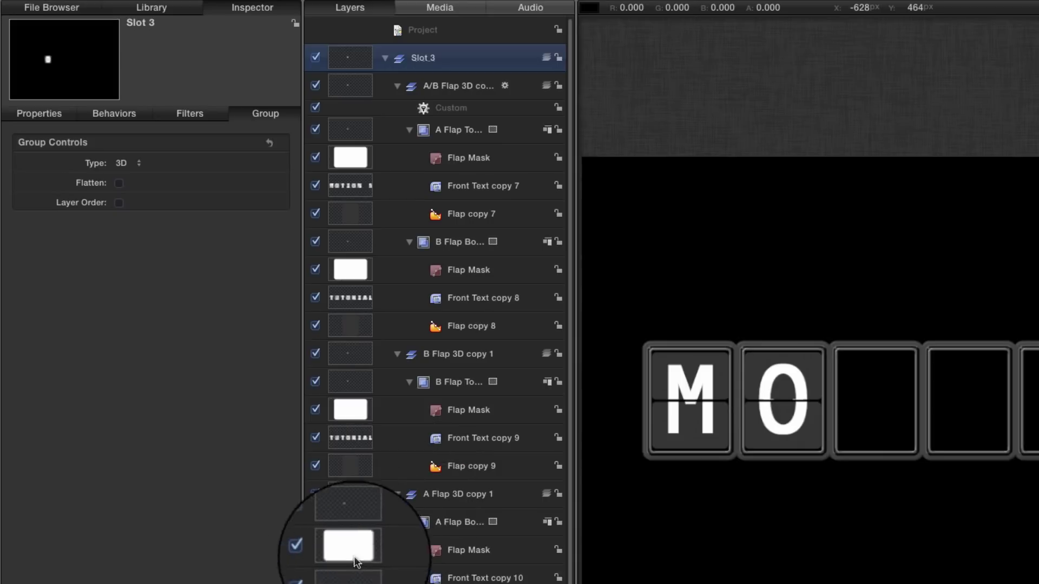
click(350, 551)
super+click(351, 412)
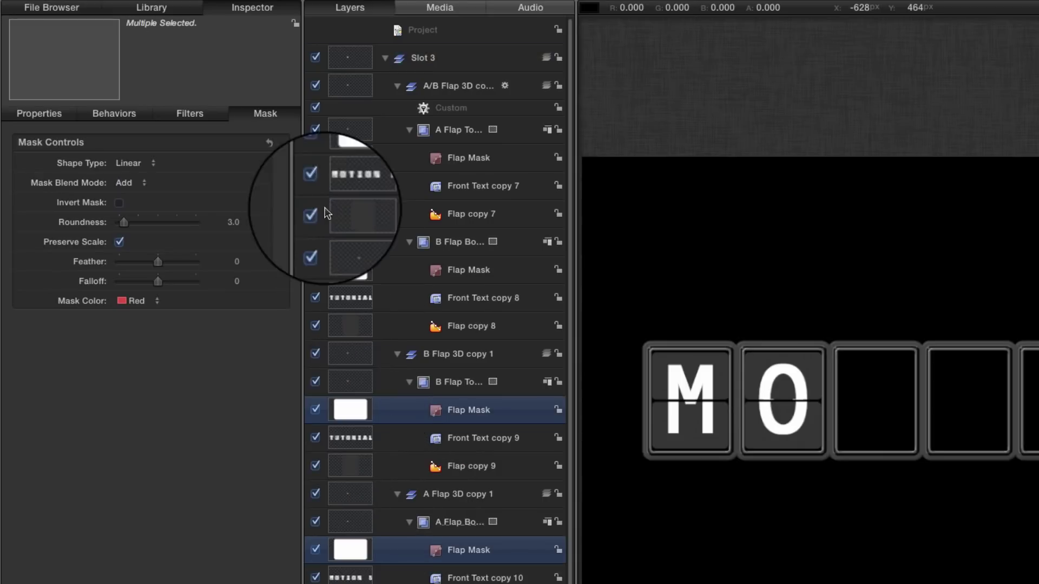
super+click(351, 271)
super+click(364, 168)
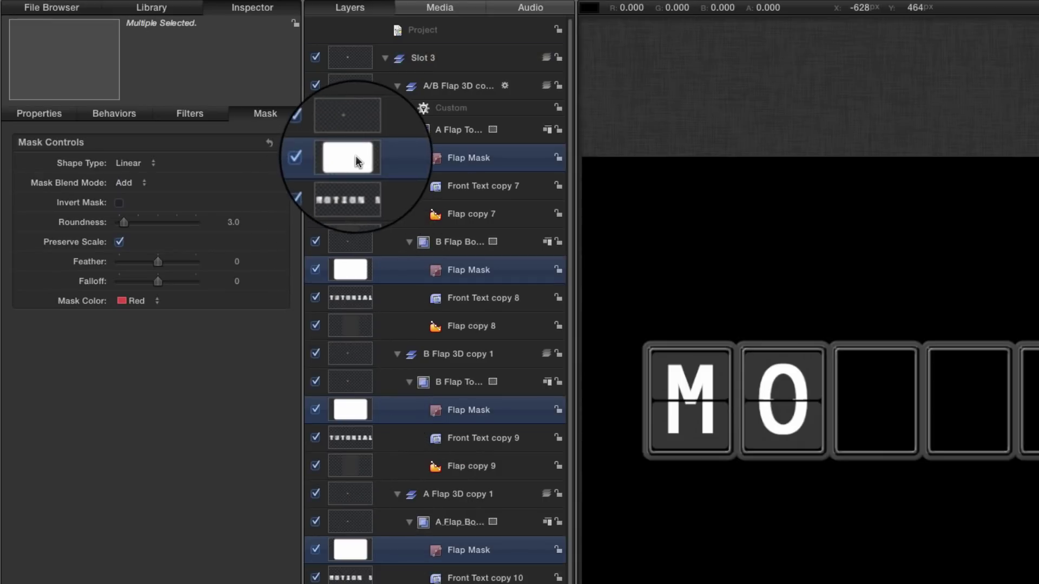
click(36, 114)
click(154, 164)
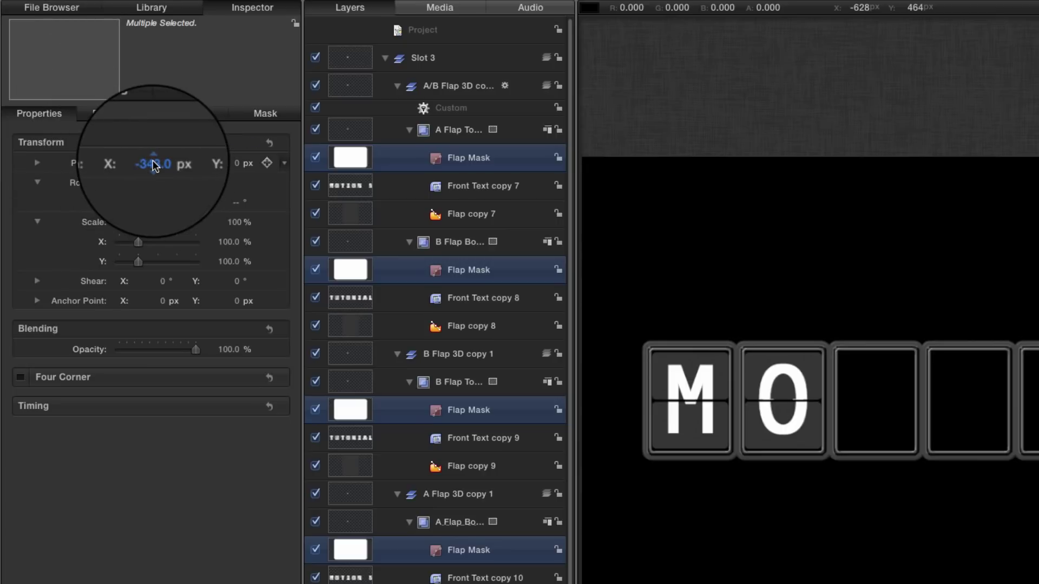
text(-)
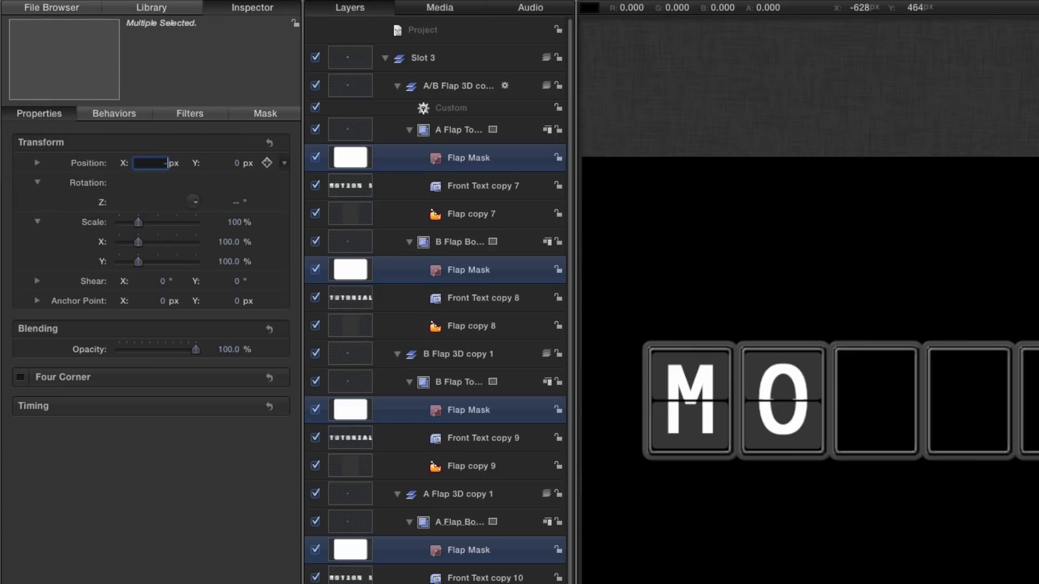
text(205)
key(Return)
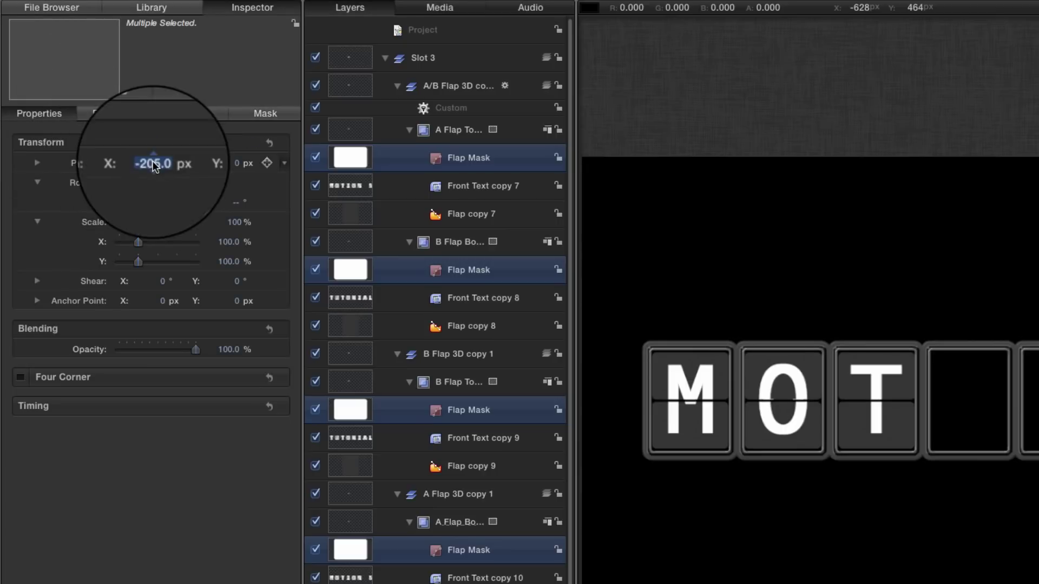
click(386, 59)
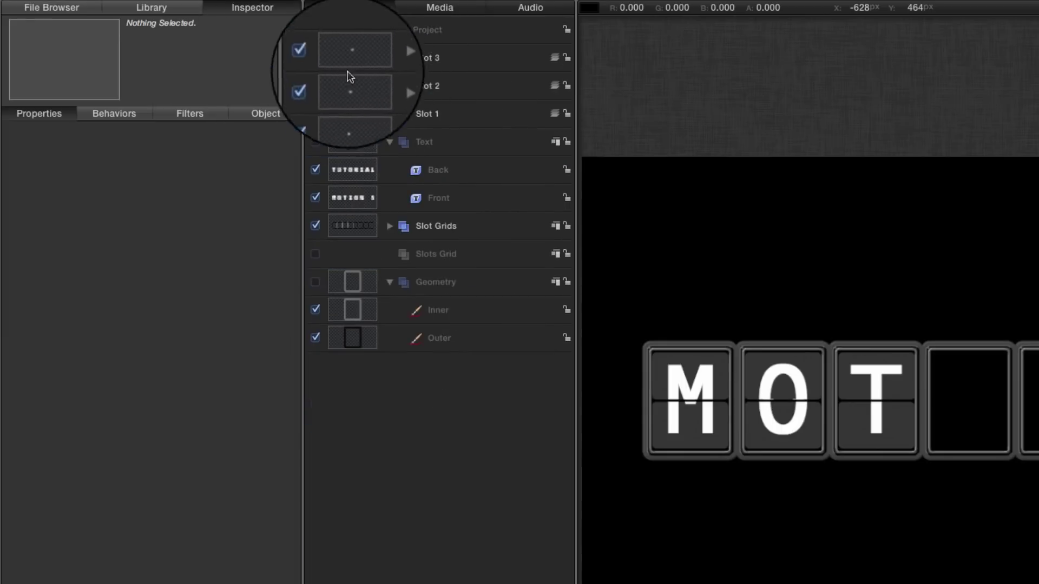
Duplicate the Slot 3 group and rename the copy Slot 4.
click(364, 63)
key(super+d)
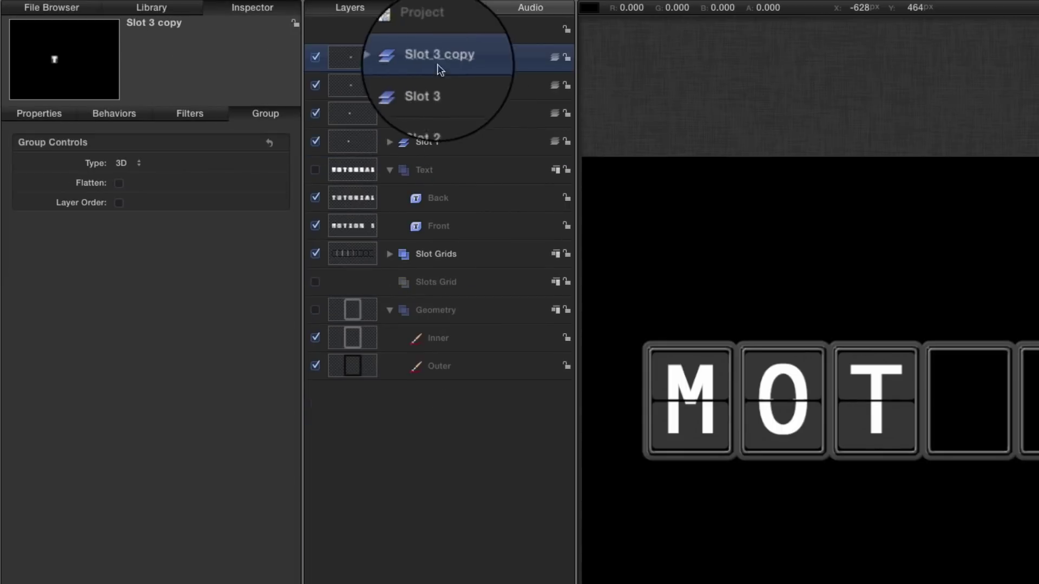
double_click(461, 59)
text(Slot 4)
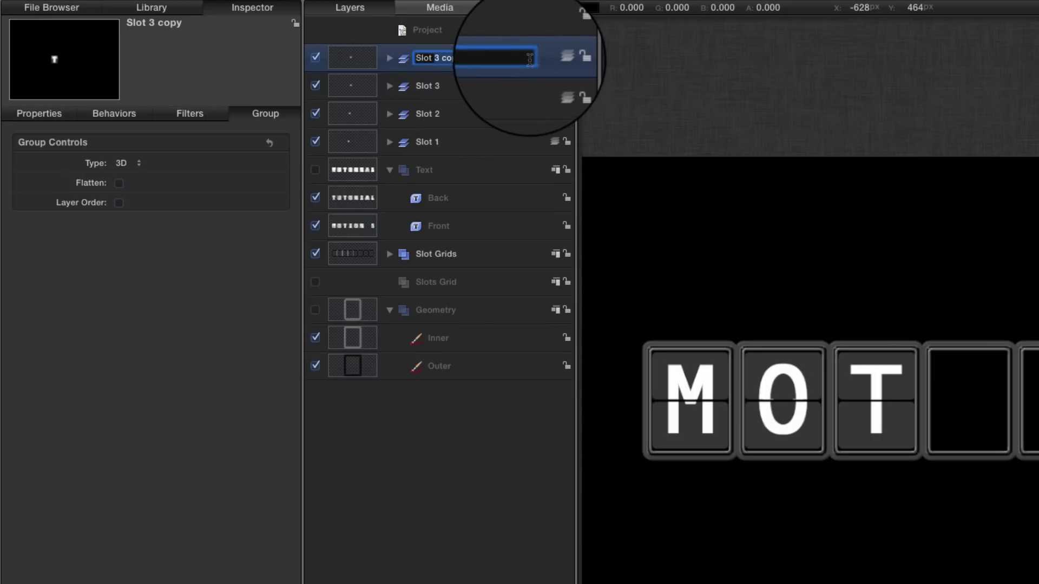
key(Return)
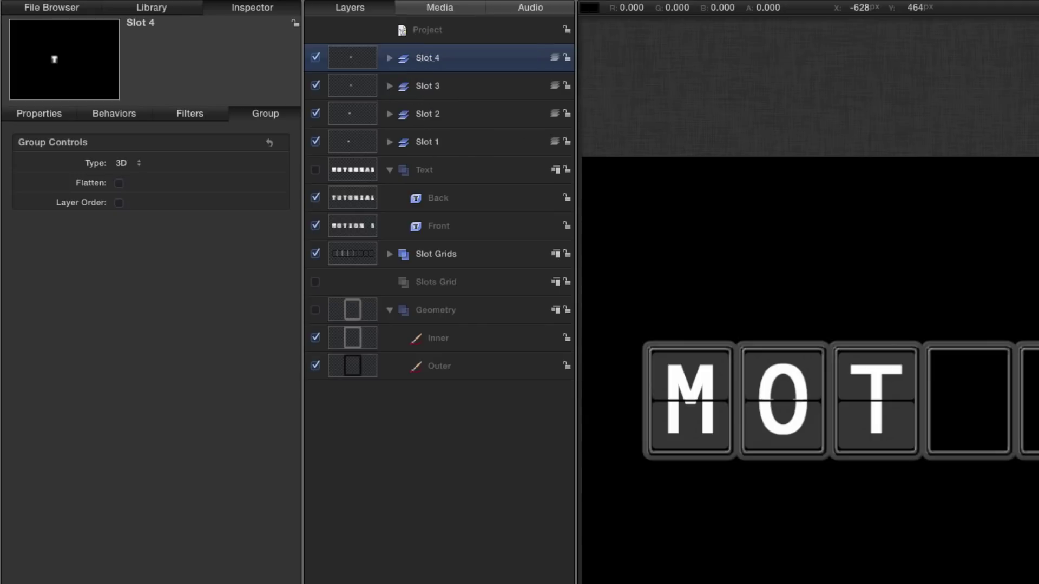
Set the X position of all four Flap Masks inside Slot 4 to -69 px and collapse the group.
click(390, 57)
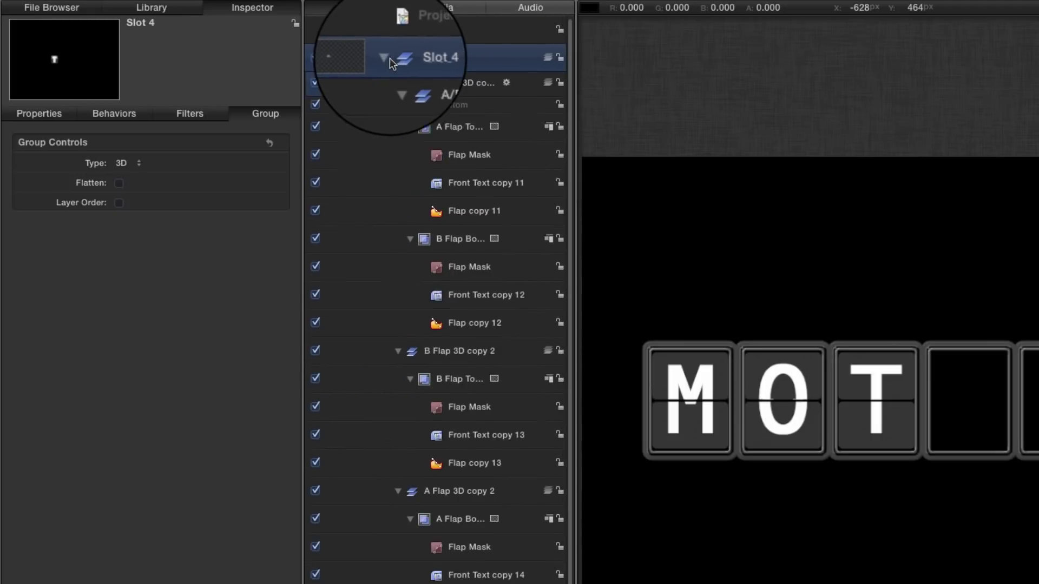
click(354, 162)
super+click(356, 272)
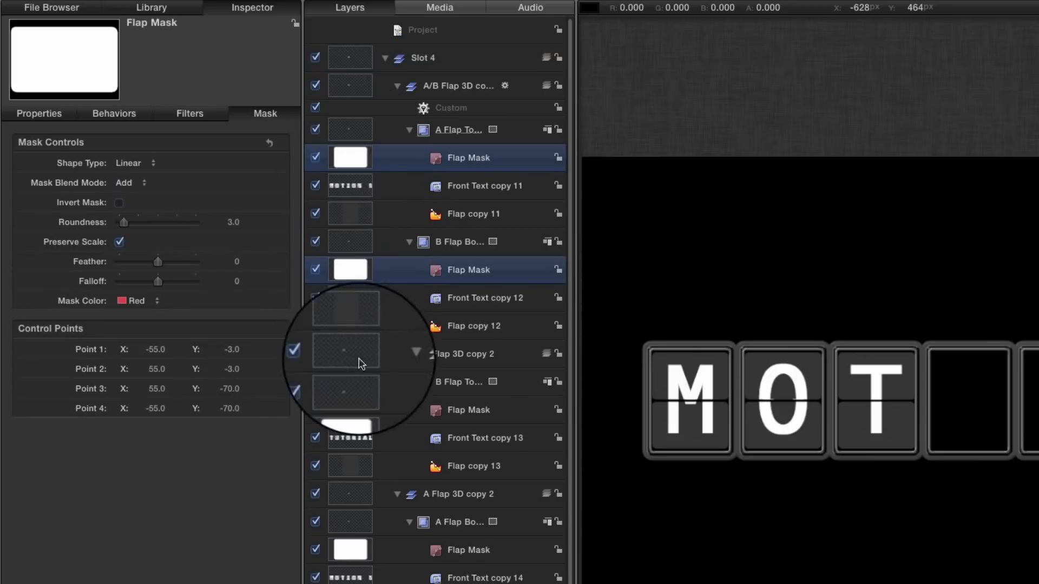
super+click(352, 412)
super+click(353, 548)
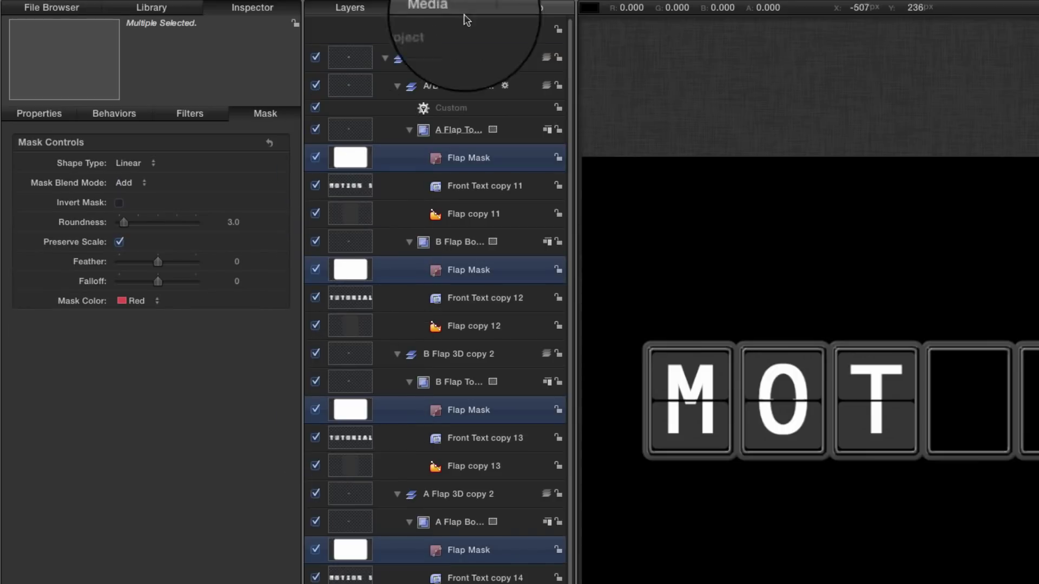
click(39, 113)
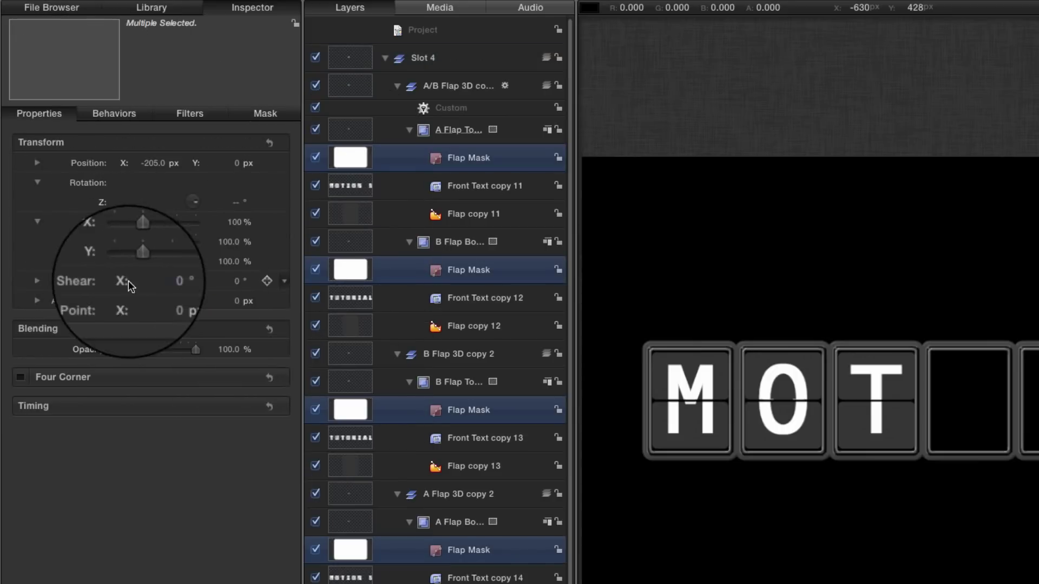
click(154, 162)
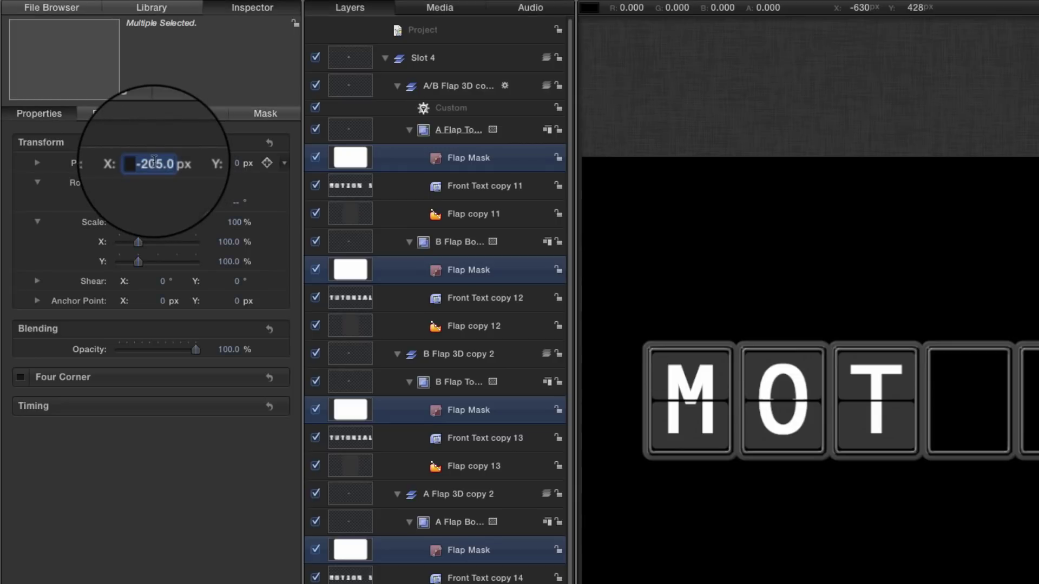
text(-)
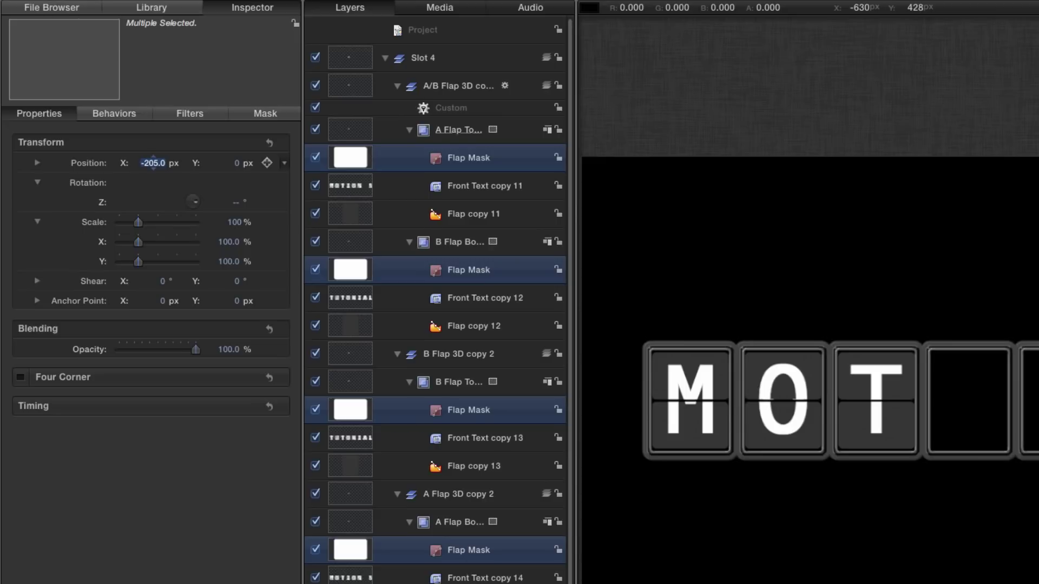
text(69)
key(Return)
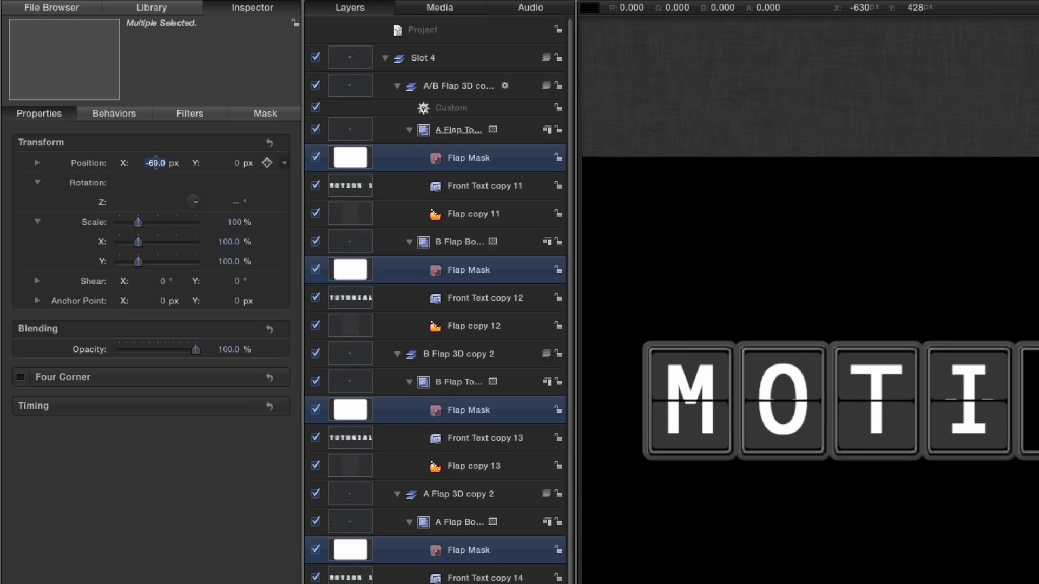
click(386, 57)
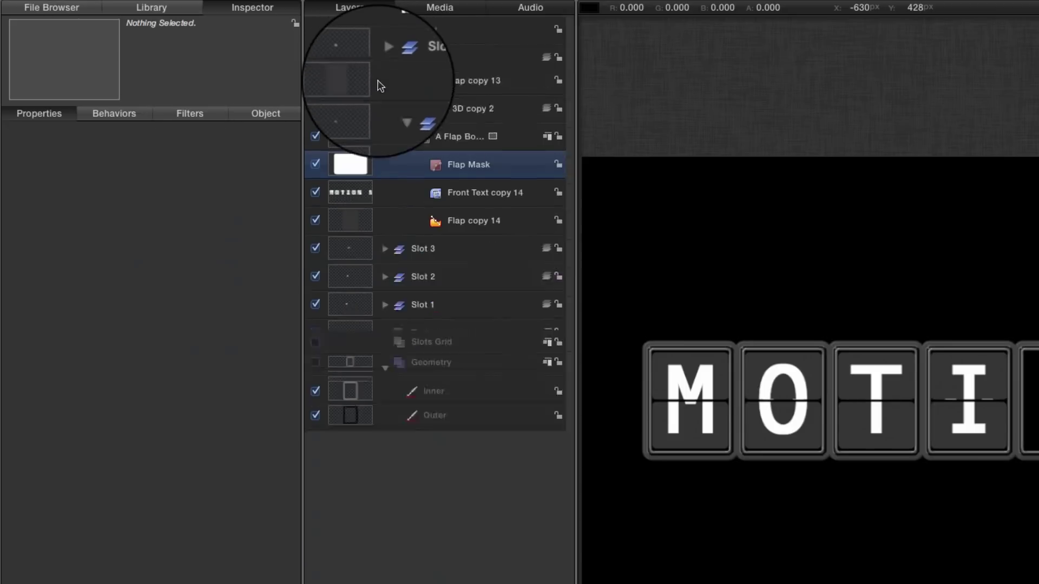
Duplicate the Slot 4 group and rename the copy Slot 5.
click(349, 51)
key(super+d)
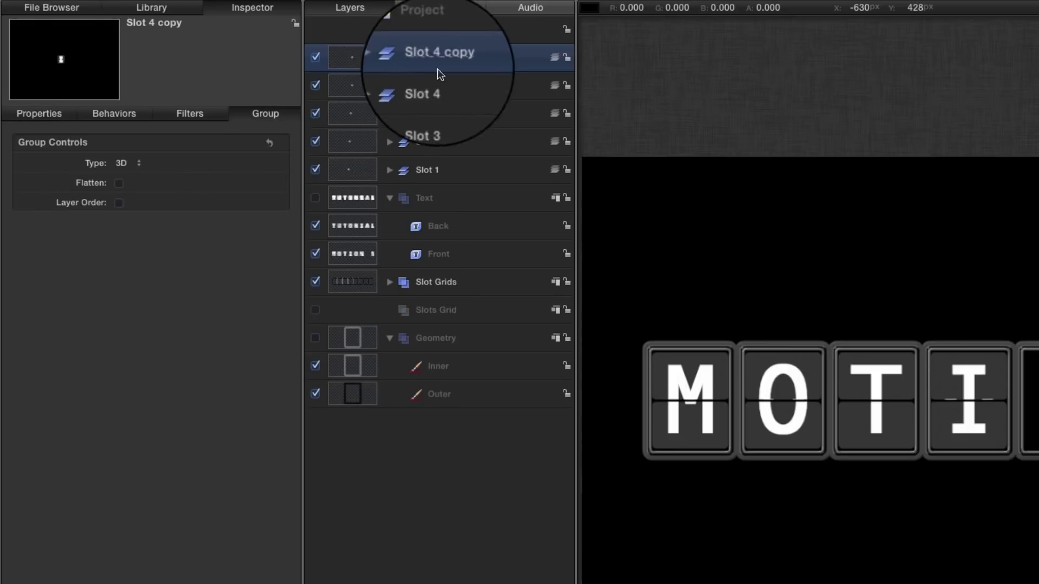
text(Slot 5)
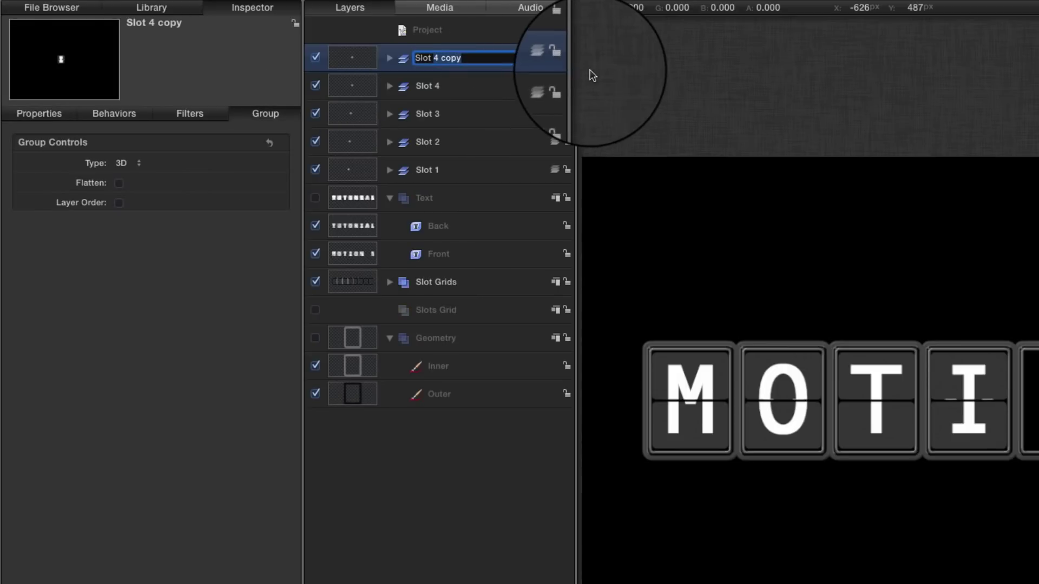
Expand the Slot 5 group and select its Flap Masks together.
click(389, 58)
click(350, 550)
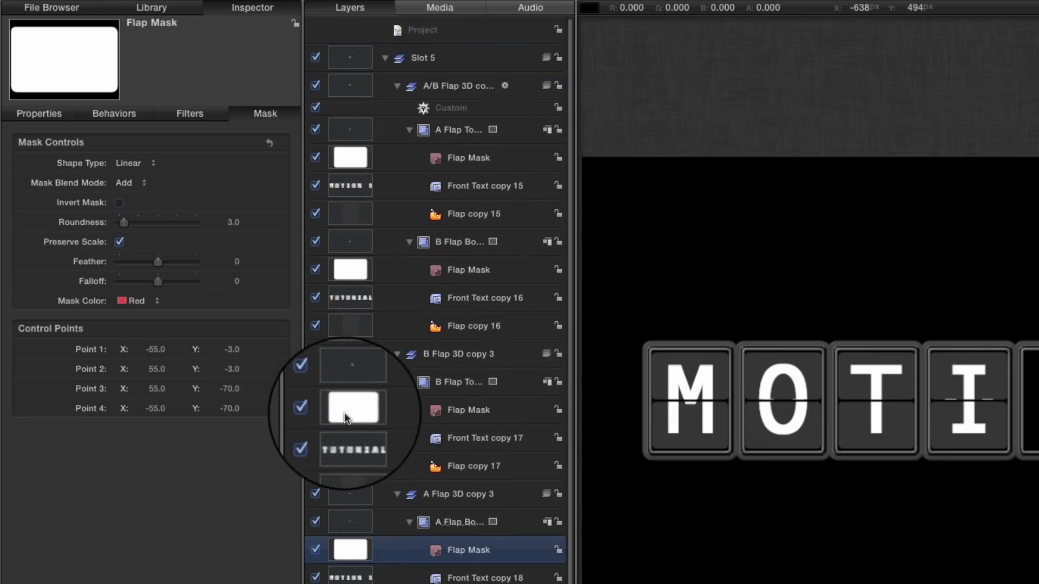
super+click(346, 410)
super+click(352, 269)
click(348, 58)
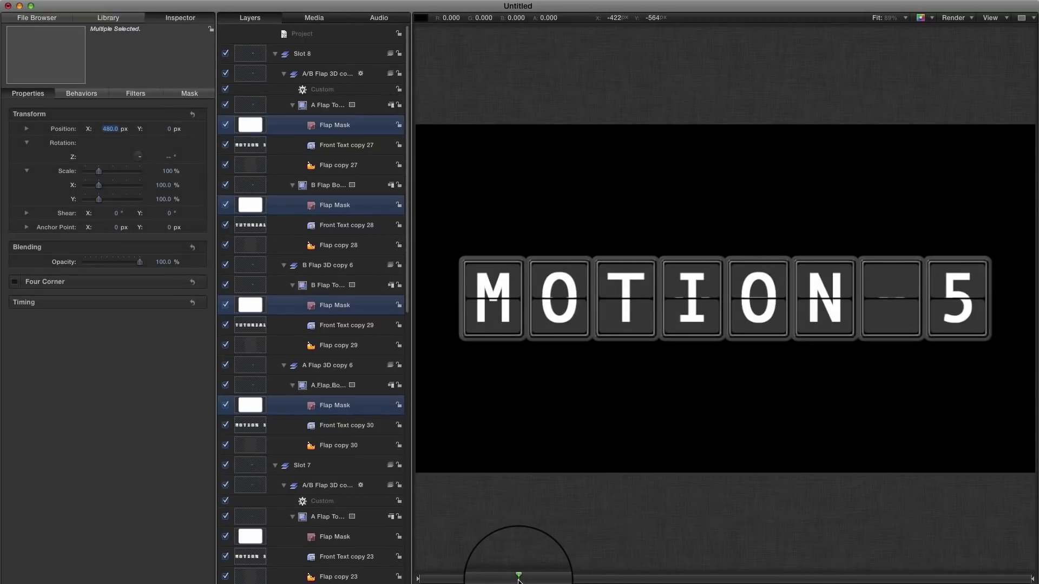
Scrub through the flip animation to check all eight slots, and collapse the Slot 8 and Slot 7 groups.
drag(489, 581, 493, 582)
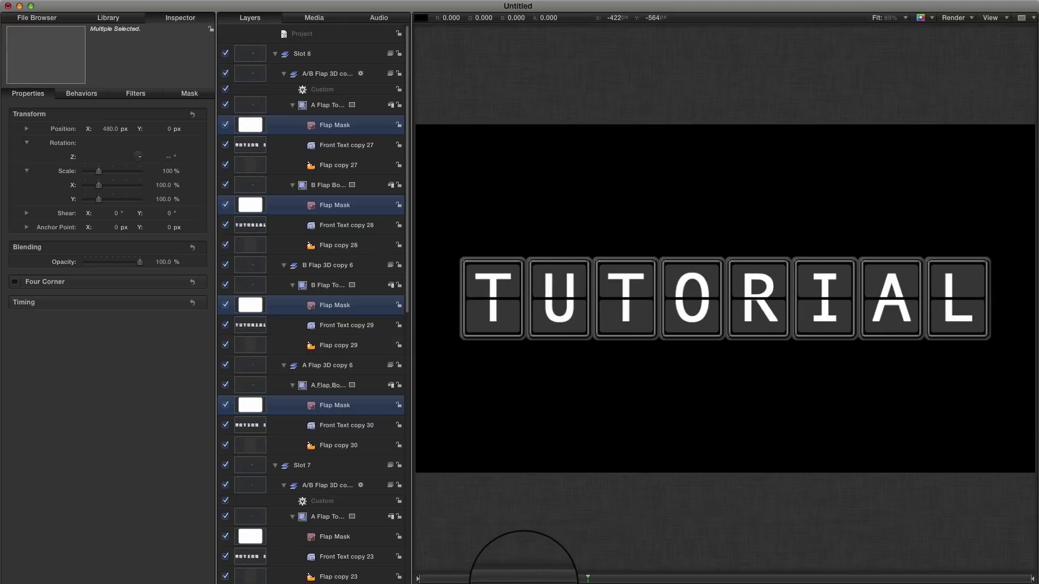
click(276, 53)
click(277, 72)
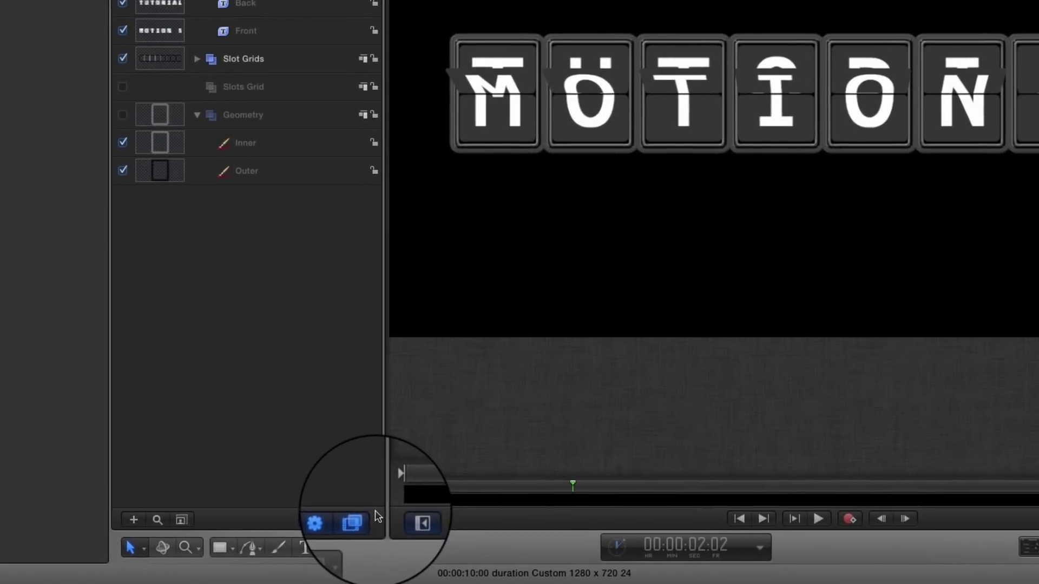
Filter the layer list by "custom" and shift the timing of Slot 1's Custom behavior by a few frames.
click(157, 521)
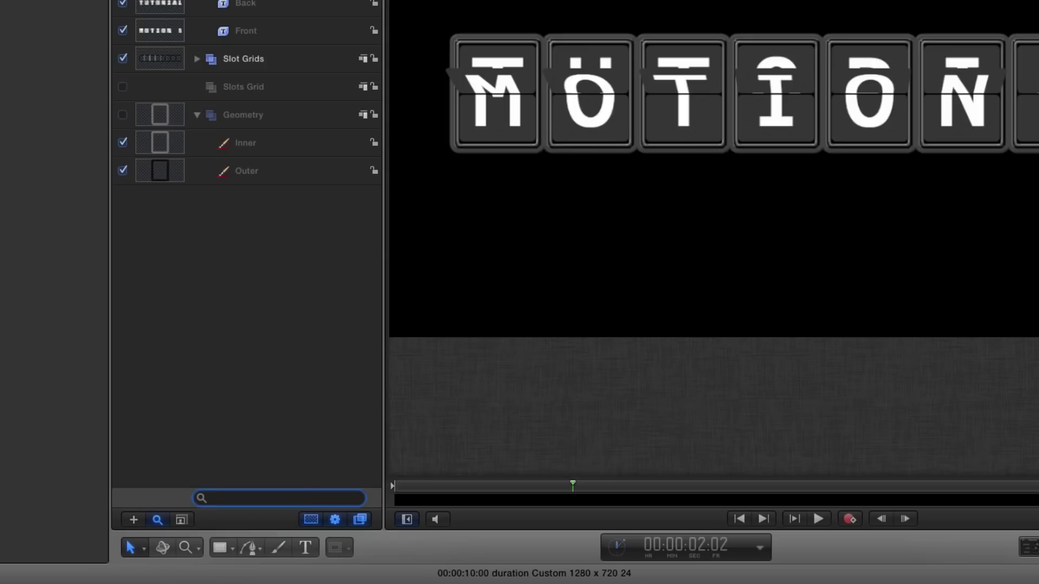
text(custom)
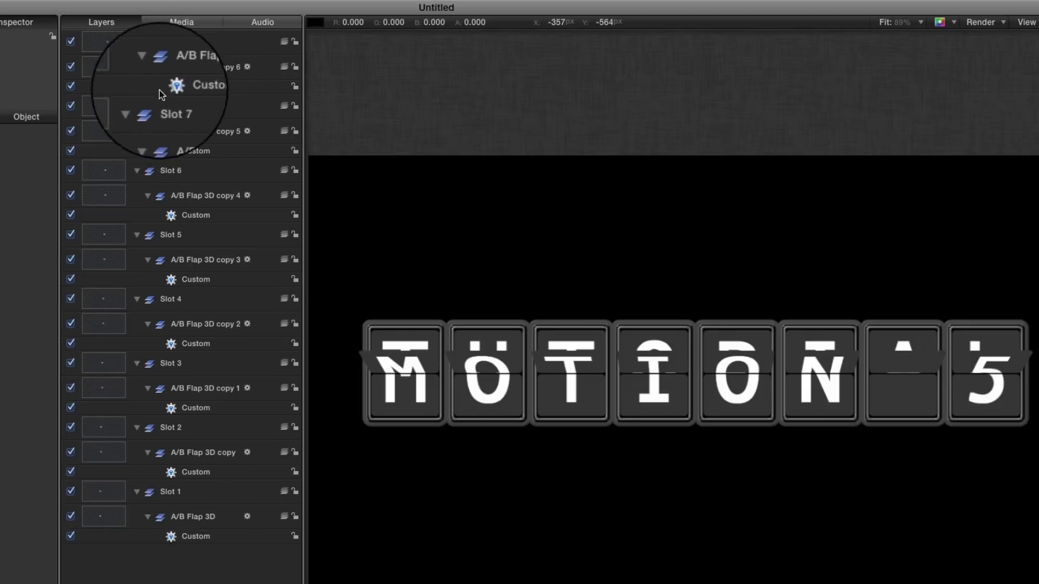
click(173, 538)
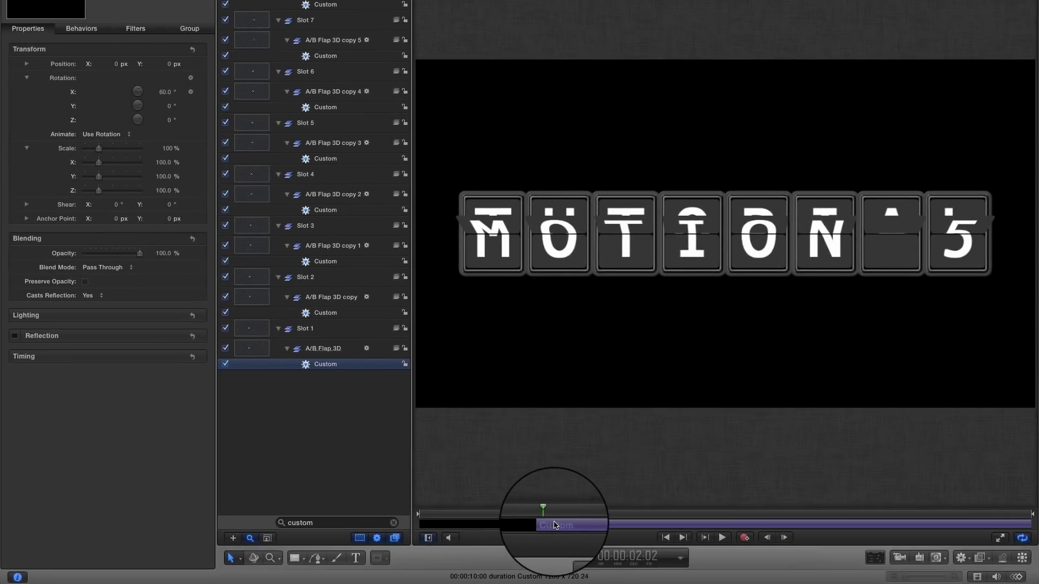
drag(556, 525, 558, 523)
Shift the Custom behaviors of Slots 2 through 8 by slightly different amounts in time to stagger the flips.
click(319, 318)
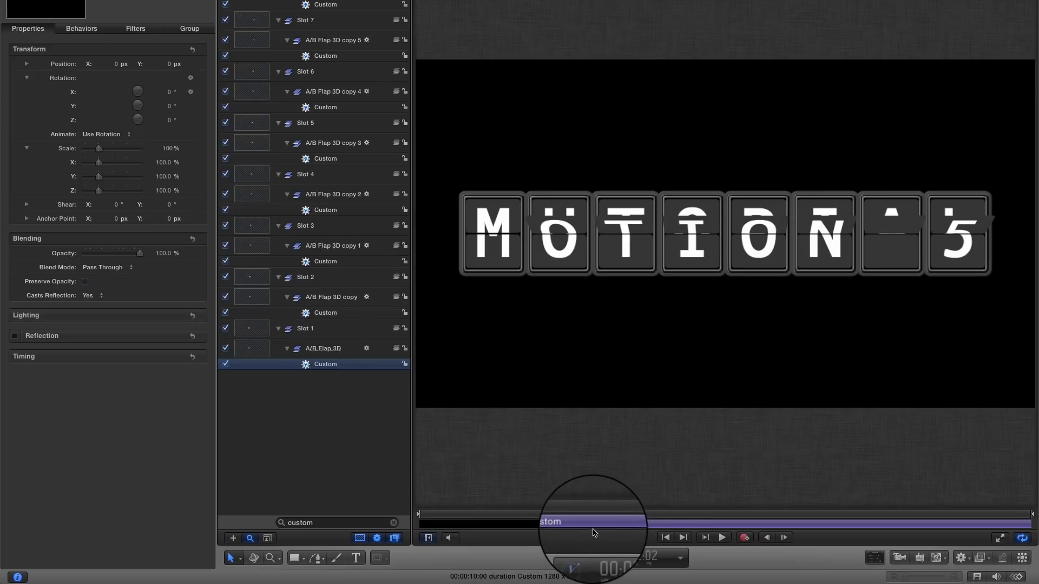
click(303, 262)
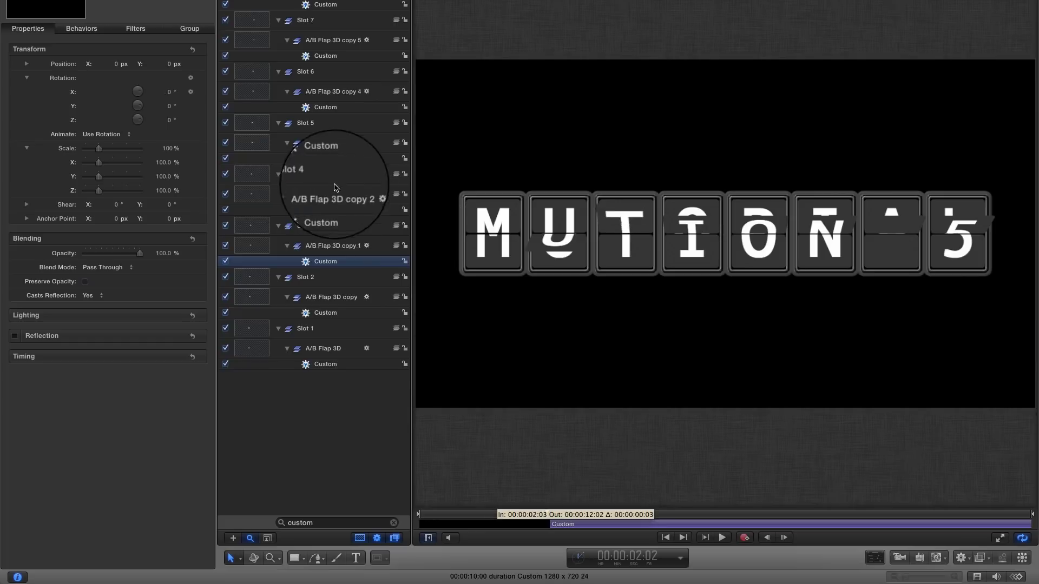
click(306, 210)
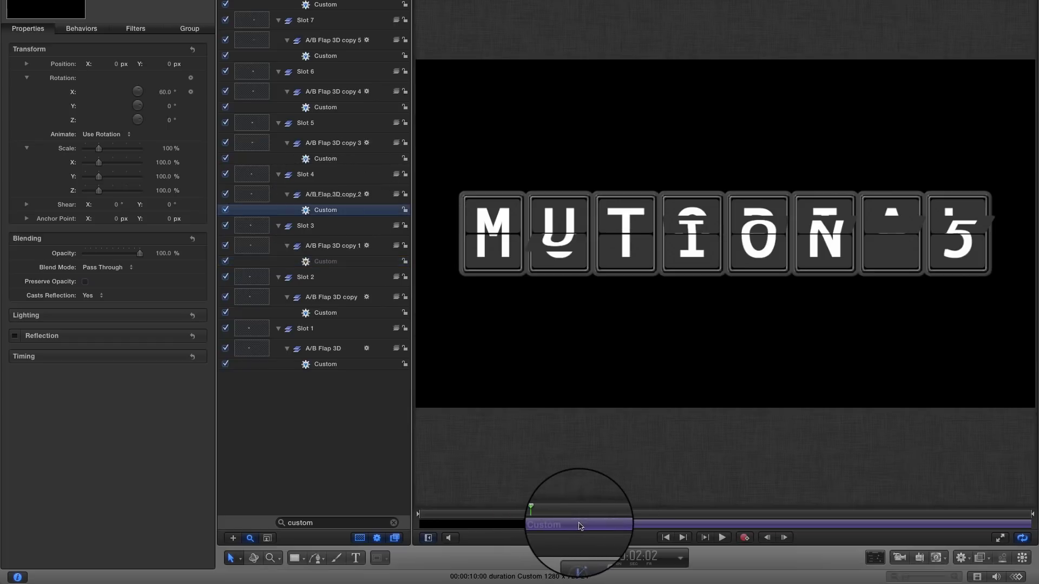
click(314, 158)
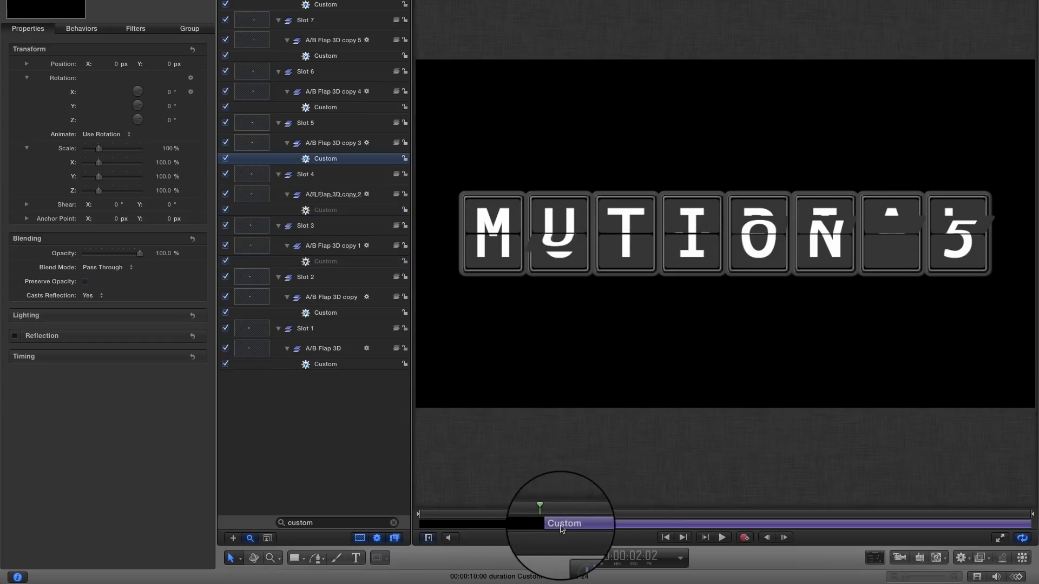
click(314, 107)
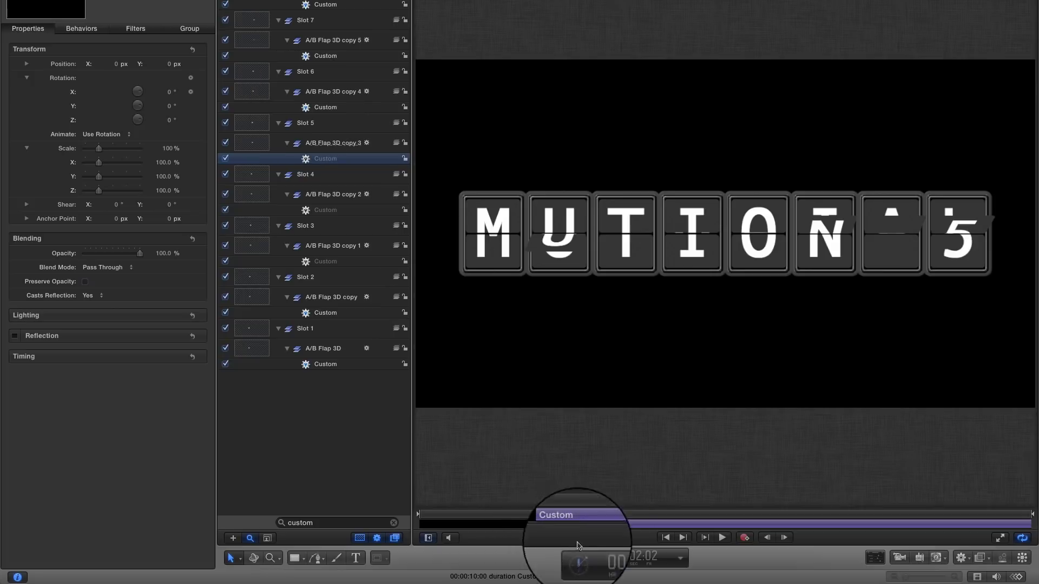
click(314, 56)
drag(568, 527, 587, 527)
click(318, 6)
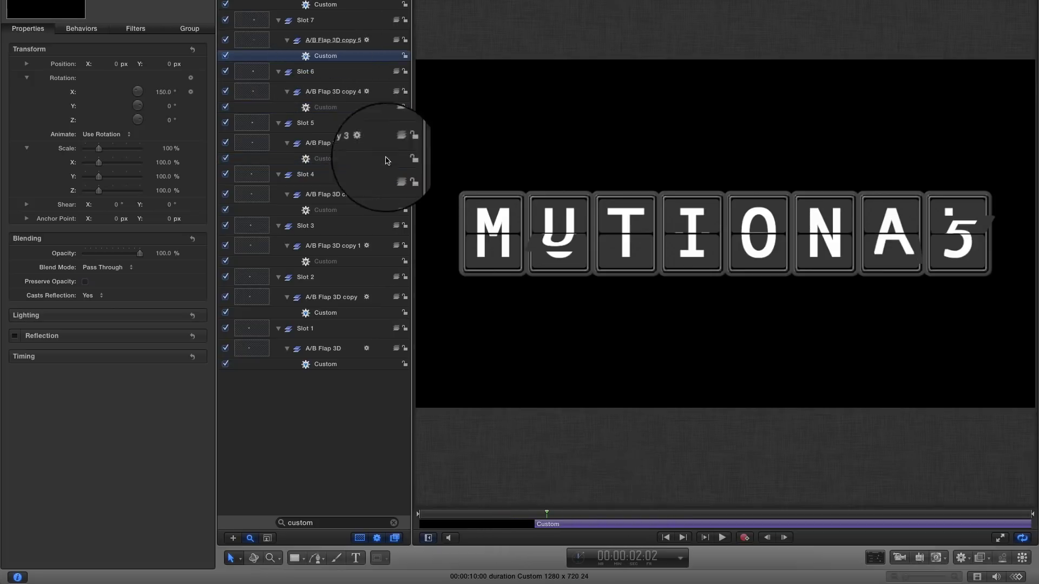
mouse_move(568, 527)
mouse_down()
mouse_move(525, 524)
mouse_move(548, 523)
mouse_up()
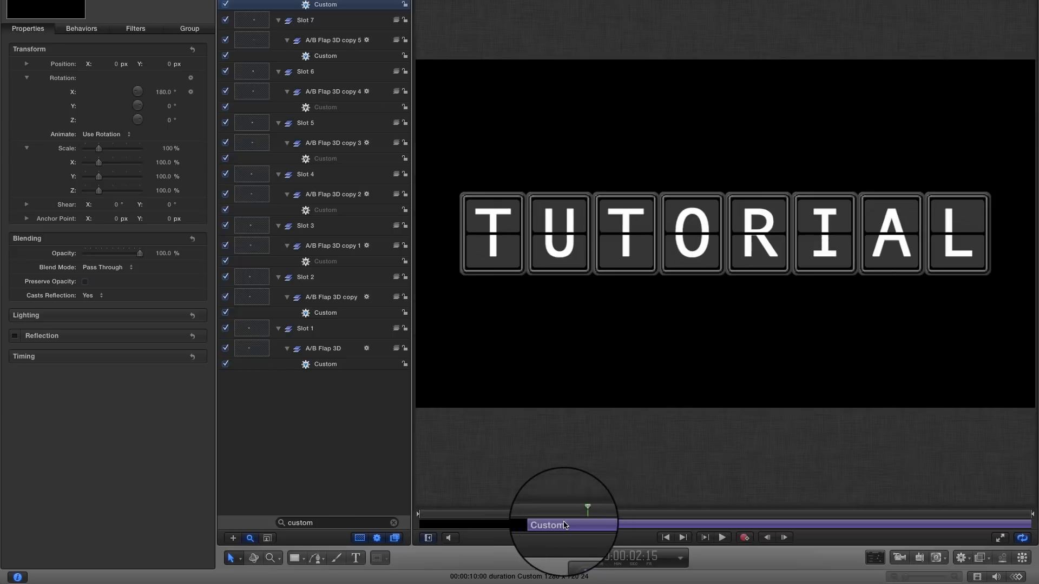
Play back the staggered animation and step through the flip frame by frame to examine its timing.
key(shift+space)
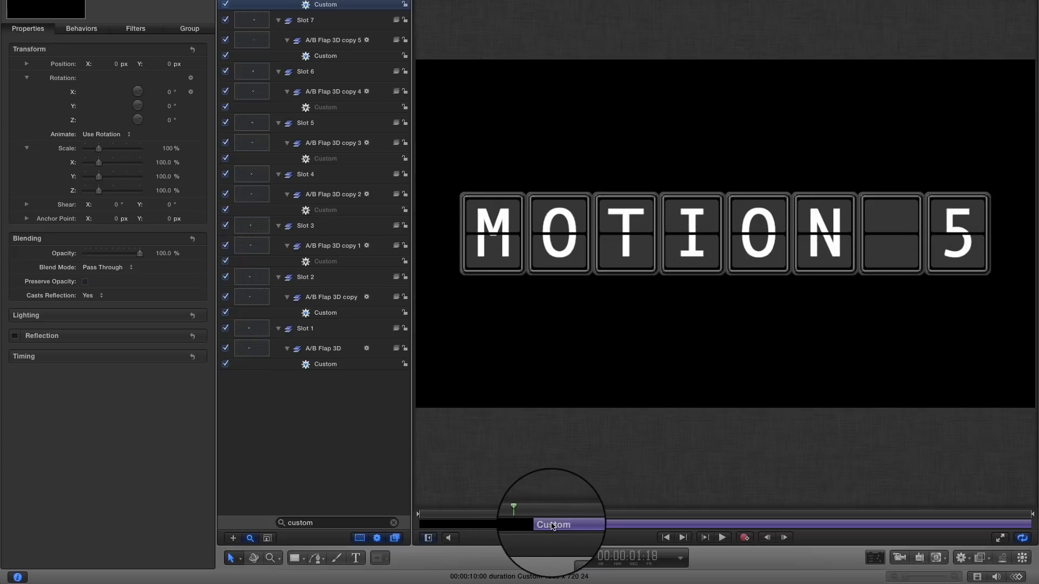
key(Right)
key(Right)
key(Right)
key(Right)
key(Right)
key(Right)
key(Right)
key(Right)
key(Right)
key(Right)
key(Right)
key(Right)
key(Right)
key(Right)
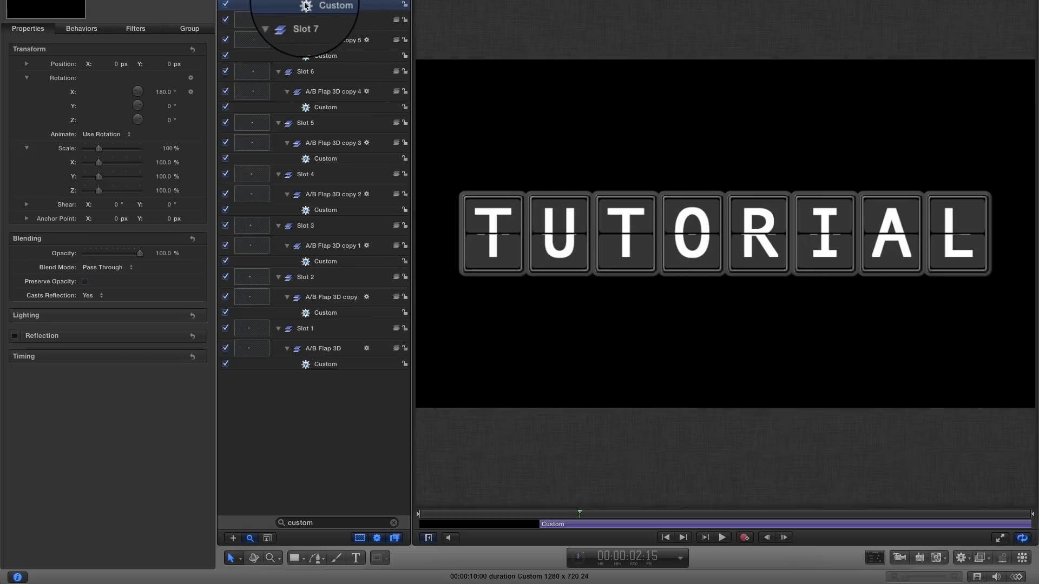
Clear the layer filter, select the Front text layer, and move the playhead to 00:00:00:18, before the flip.
click(393, 523)
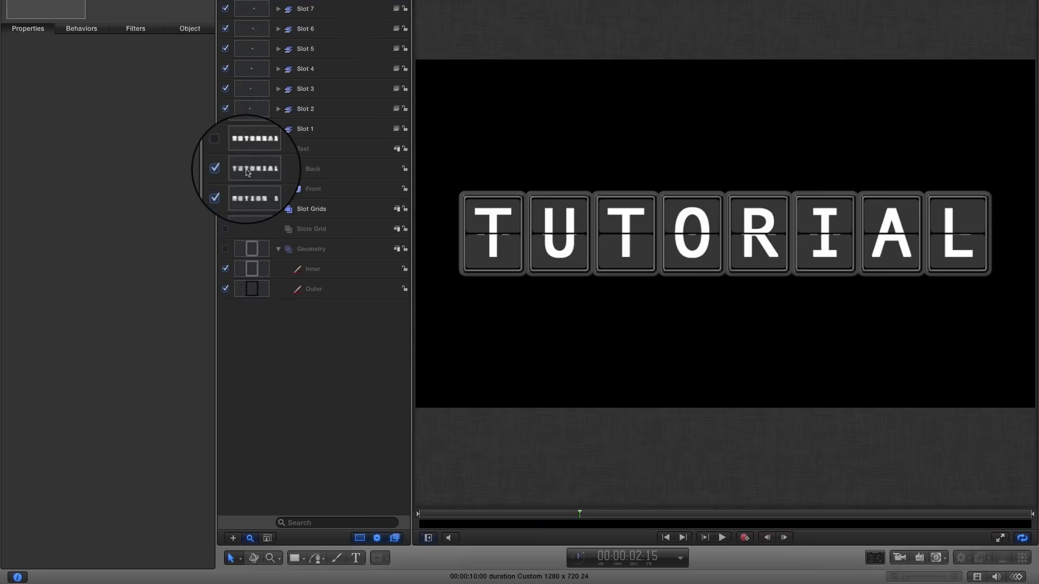
click(252, 190)
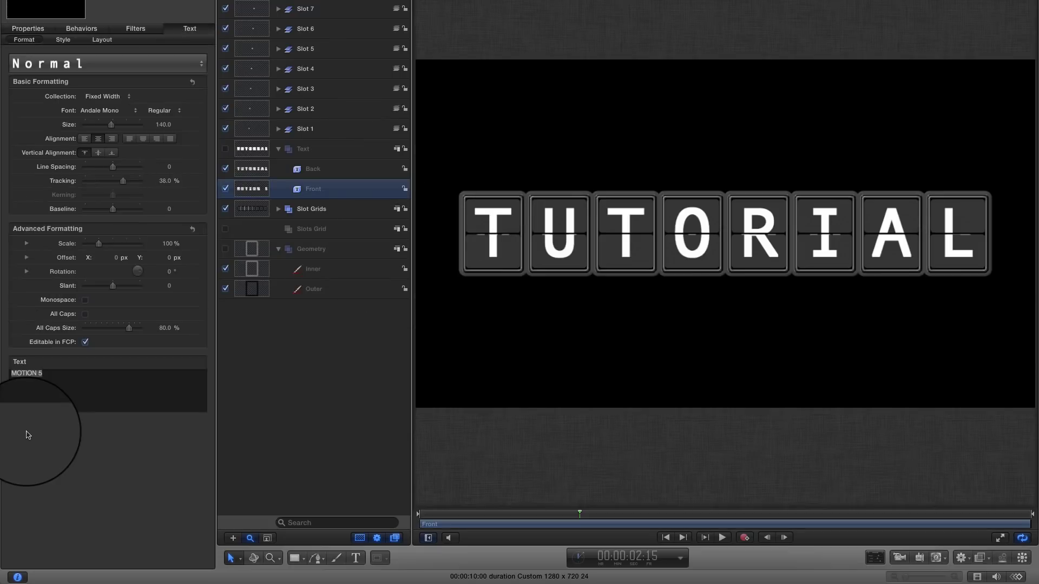
click(464, 516)
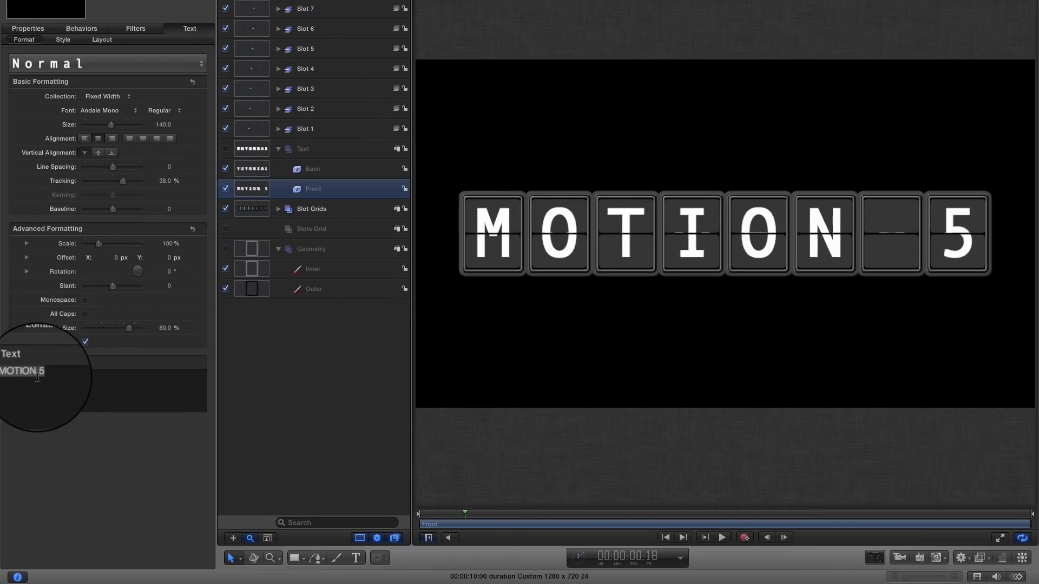
Try replacing the final character of the Front text with 6.
click(60, 372)
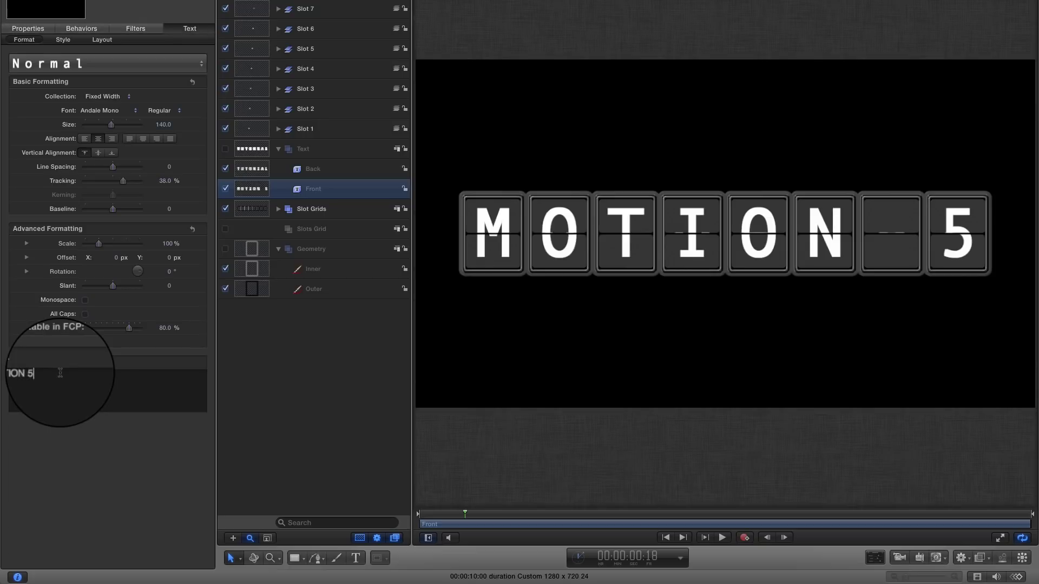
key(BackSpace)
text(6)
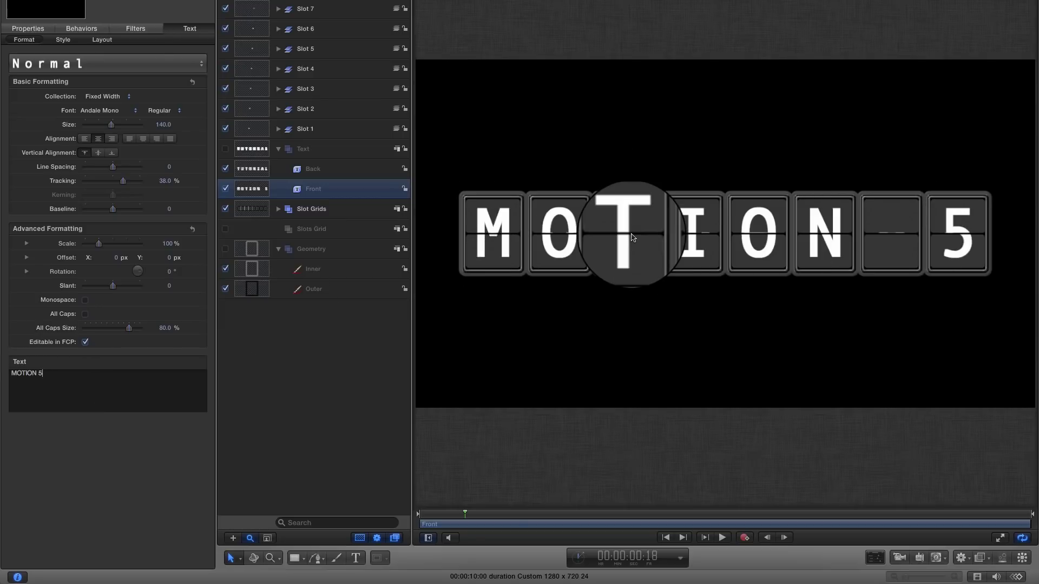
Change the Back text to TOKYO-UK while viewing the frame at 00:00:03:19, and scrub back through the flip.
click(313, 169)
drag(465, 514, 651, 514)
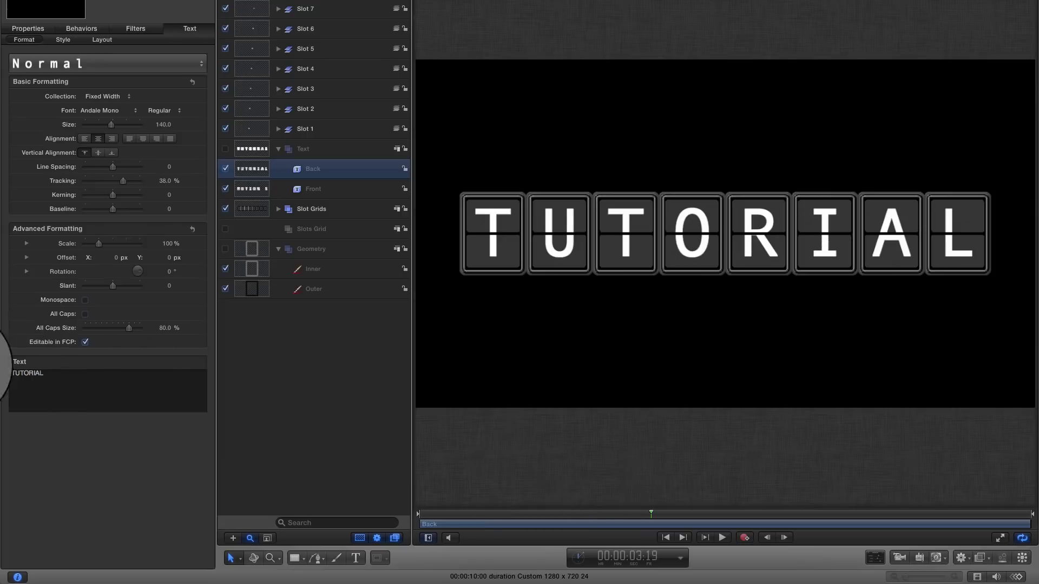
double_click(27, 373)
text(TOK)
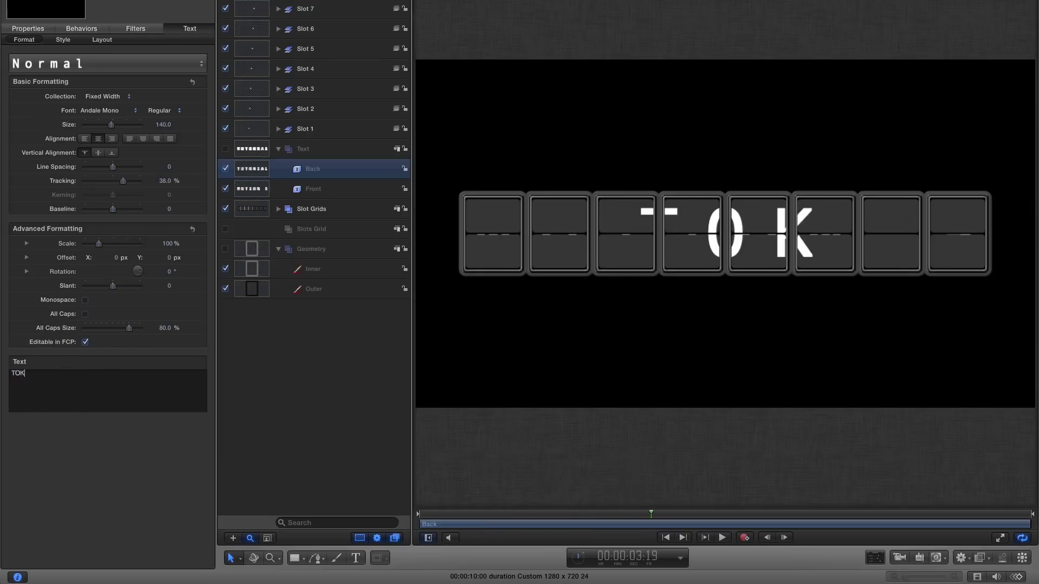
text(YO-UK)
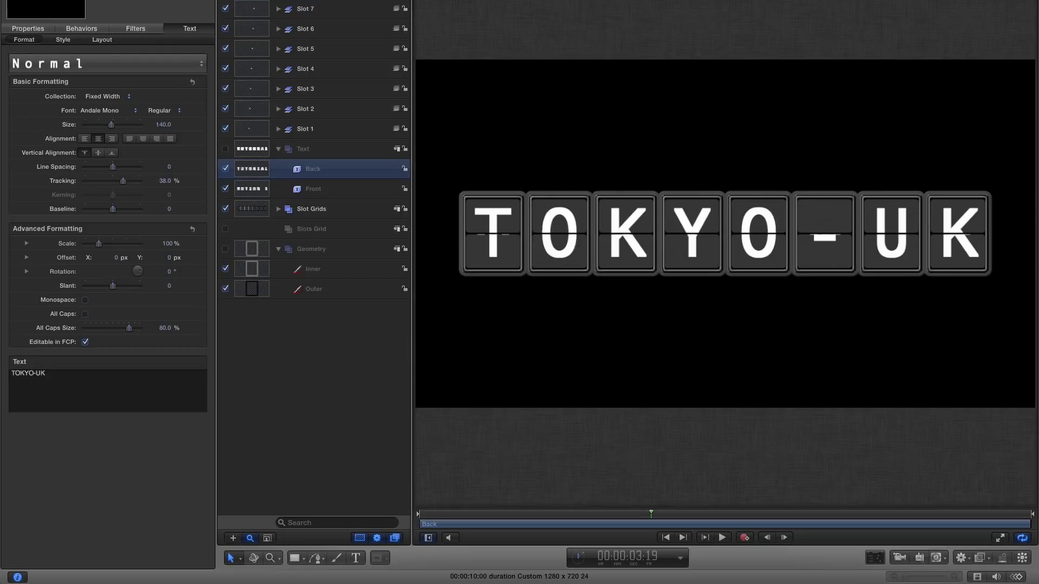
drag(651, 513, 595, 522)
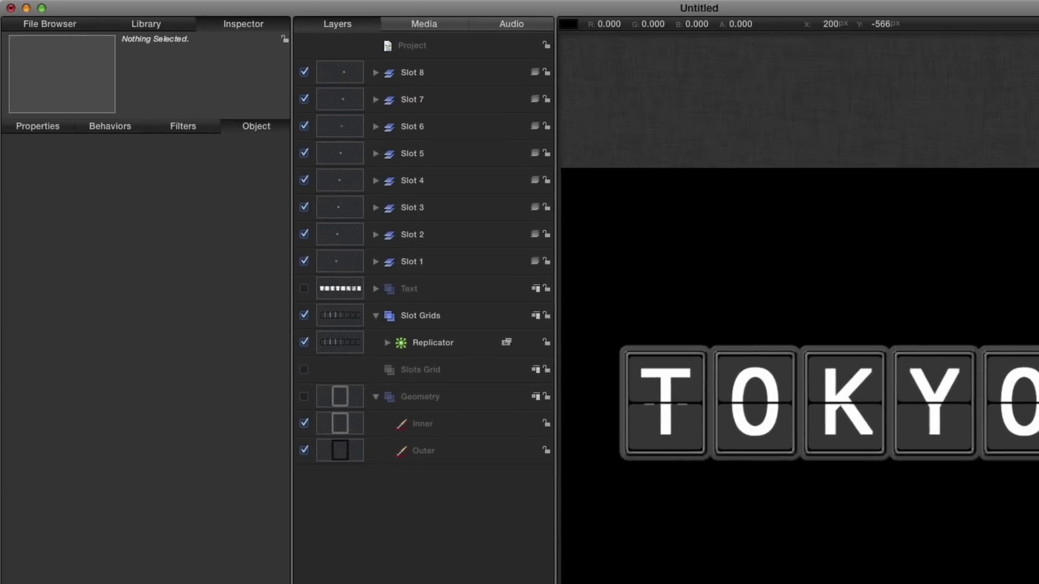
Add a point light with 400% intensity and position it at X -500, Y 150 and Z 350 px.
key(super+shift+l)
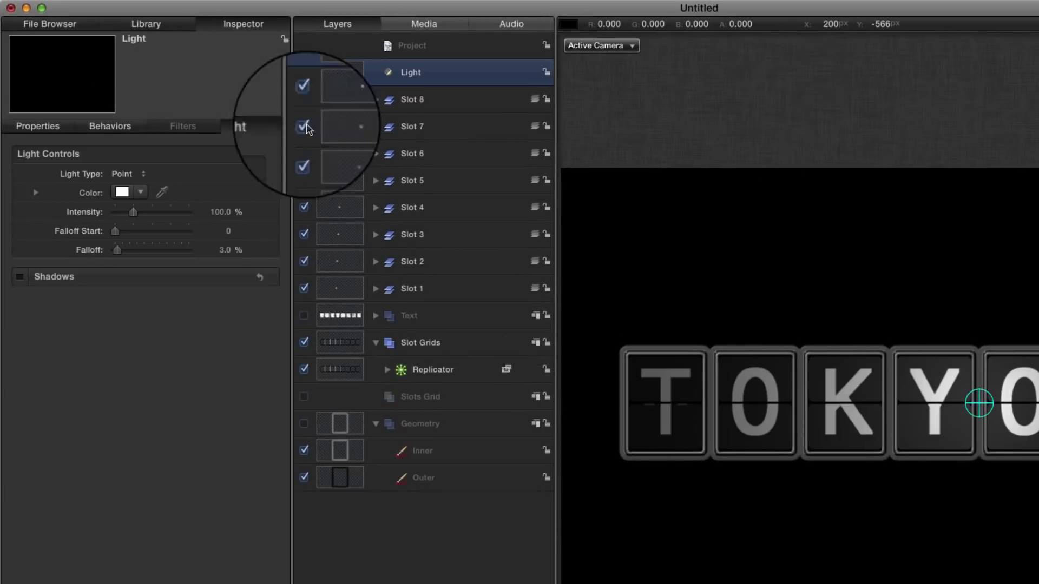
drag(126, 216, 401, 238)
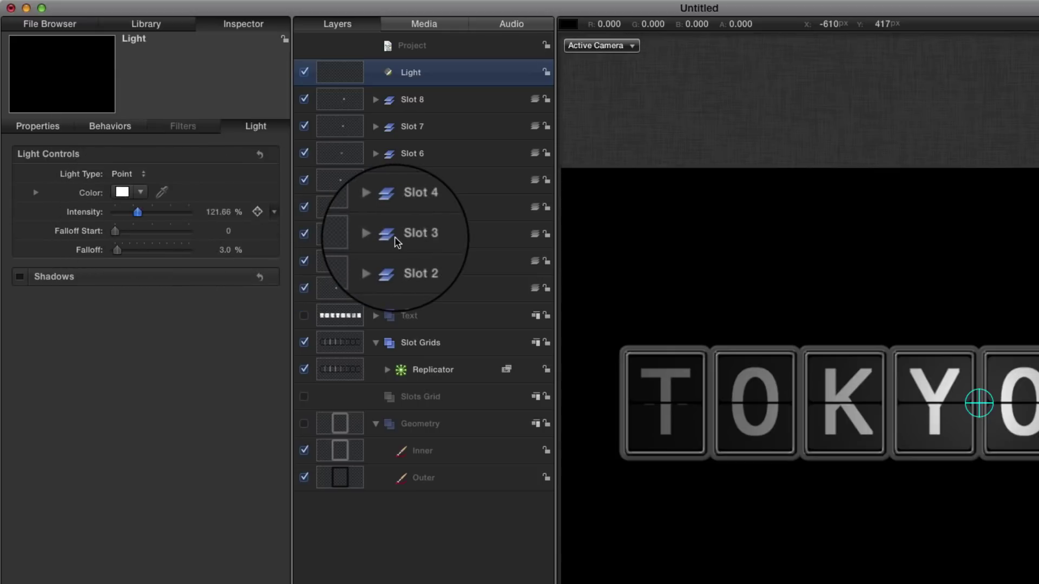
click(31, 129)
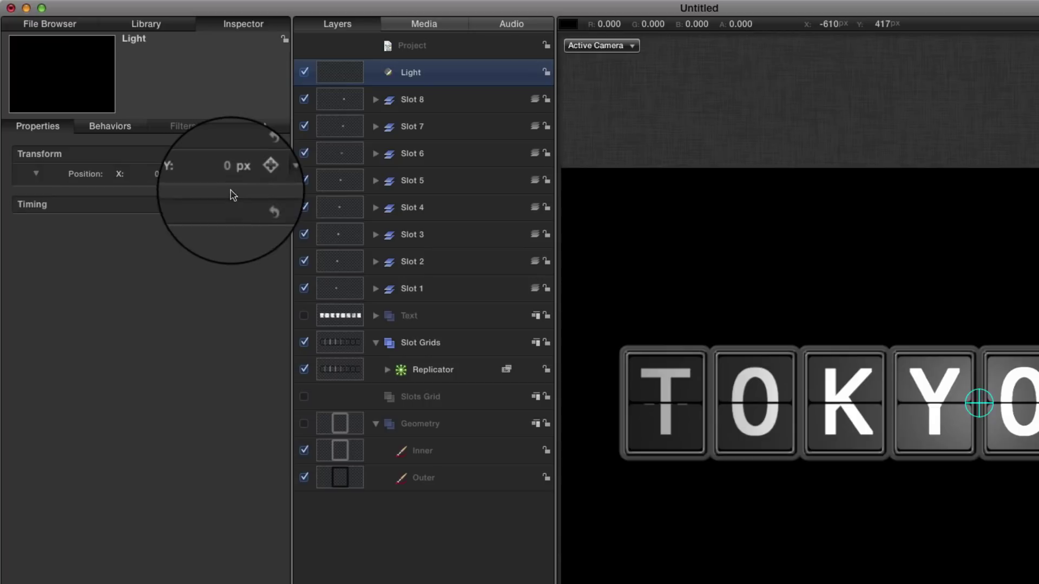
click(229, 195)
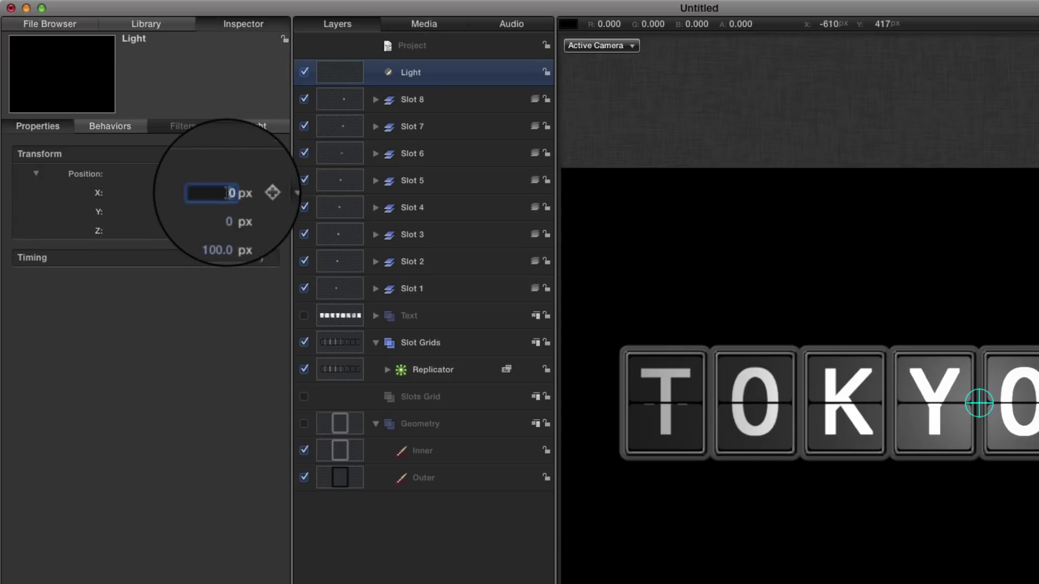
text(-500)
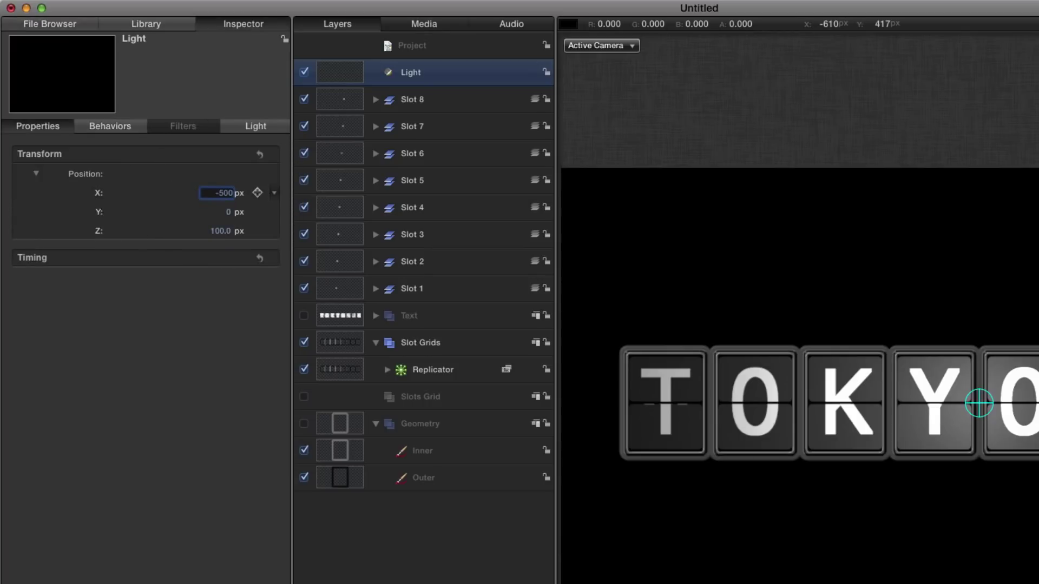
key(Return)
key(Tab)
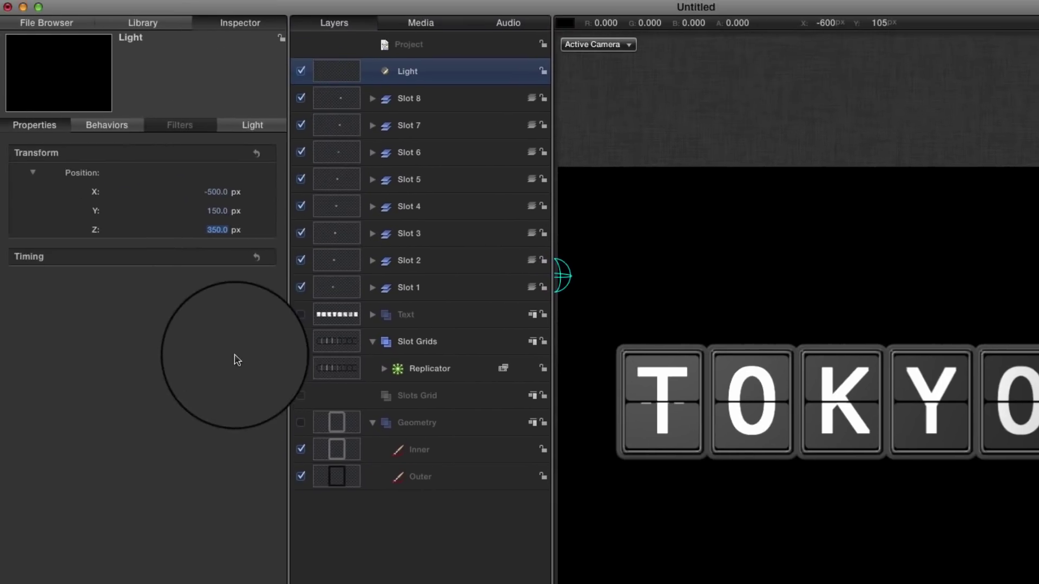
Enable shadows for the light and set the shadow softness to 20.
click(19, 277)
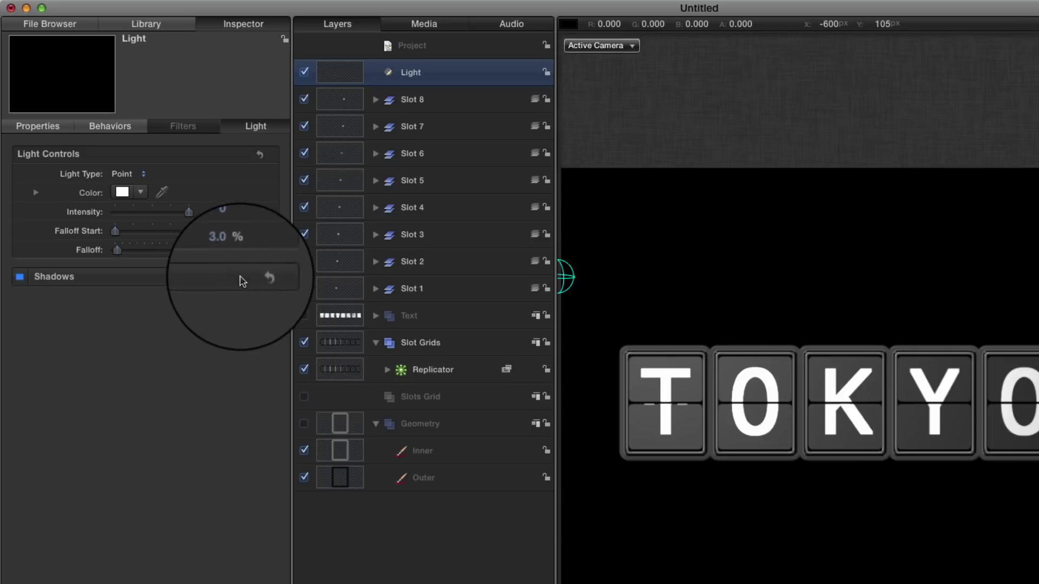
click(235, 280)
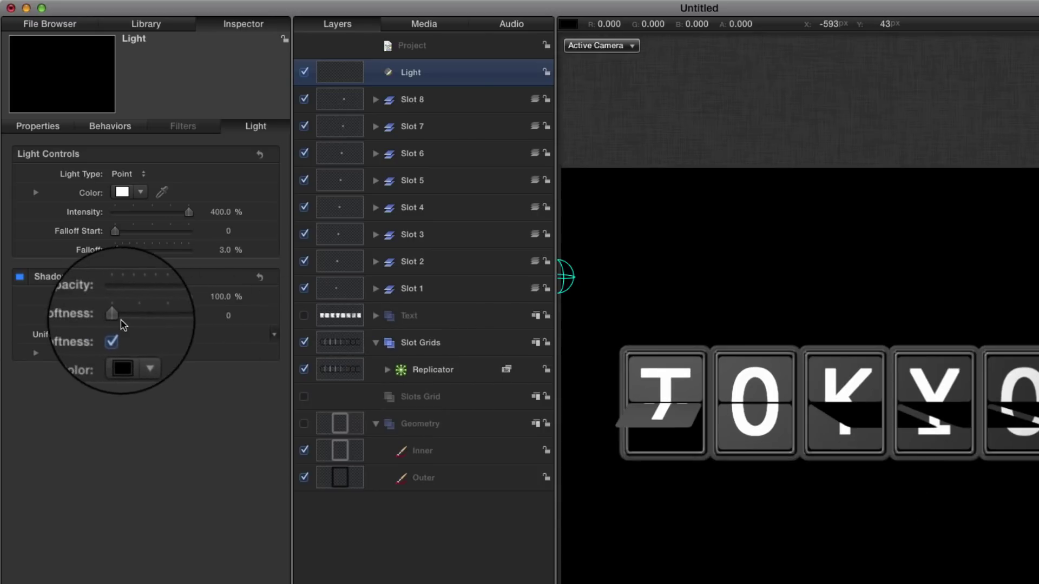
drag(116, 319, 264, 329)
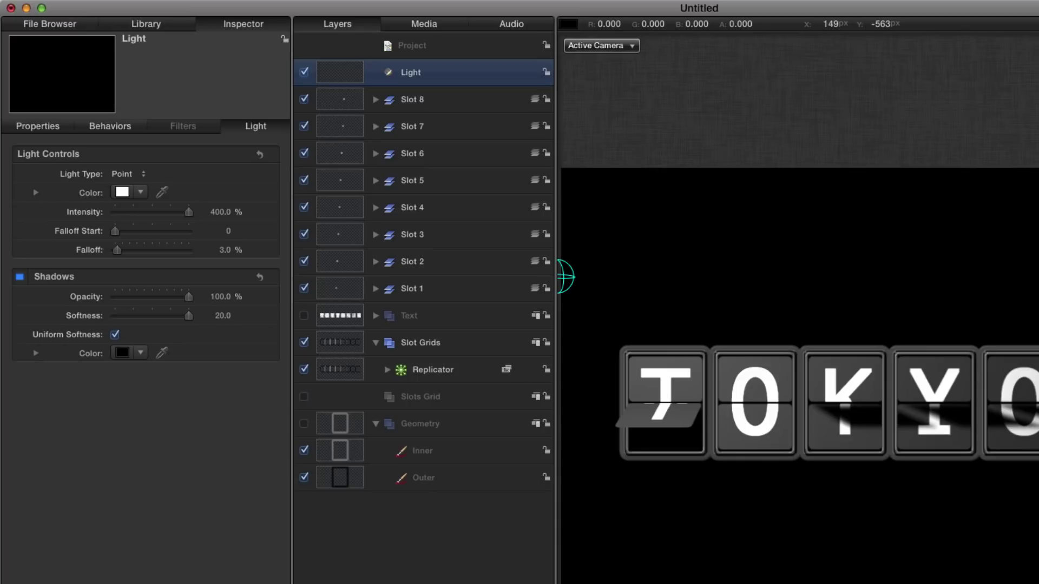
Add a camera and set its position to X -75 px and Y -45 px.
key(super+alt+c)
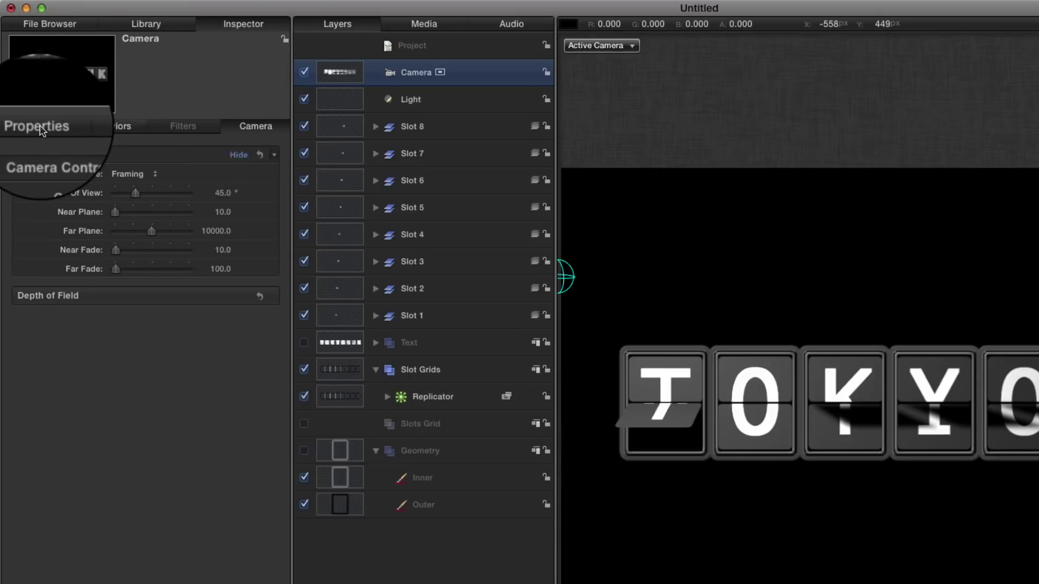
click(38, 126)
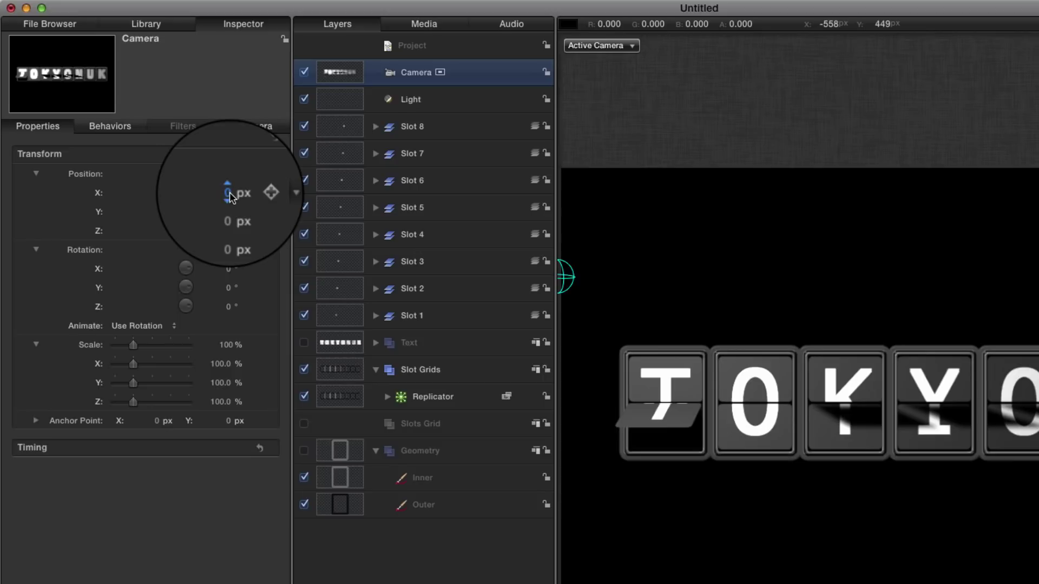
click(229, 194)
text(-75)
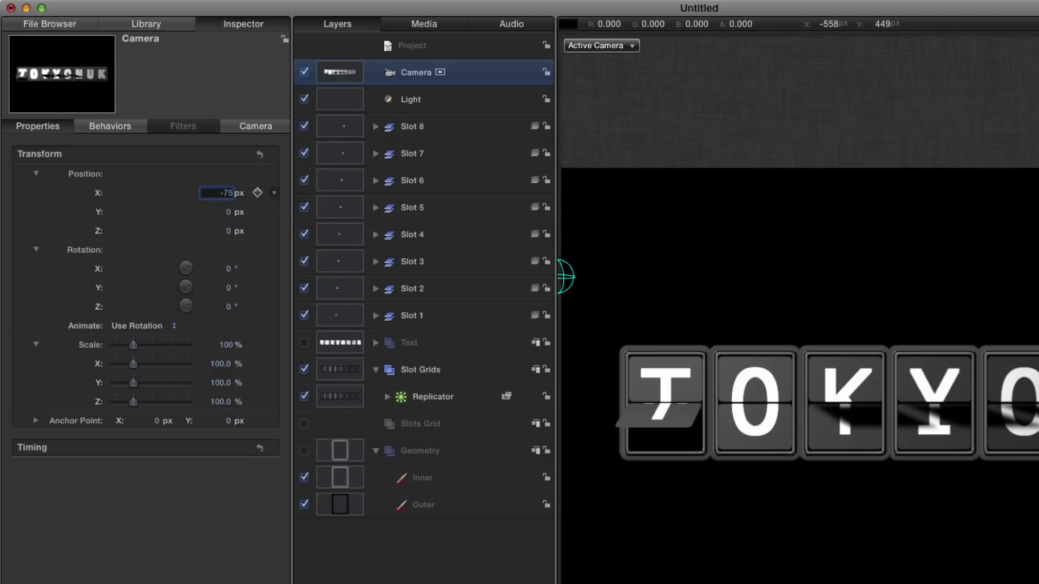
key(Tab)
text(-4)
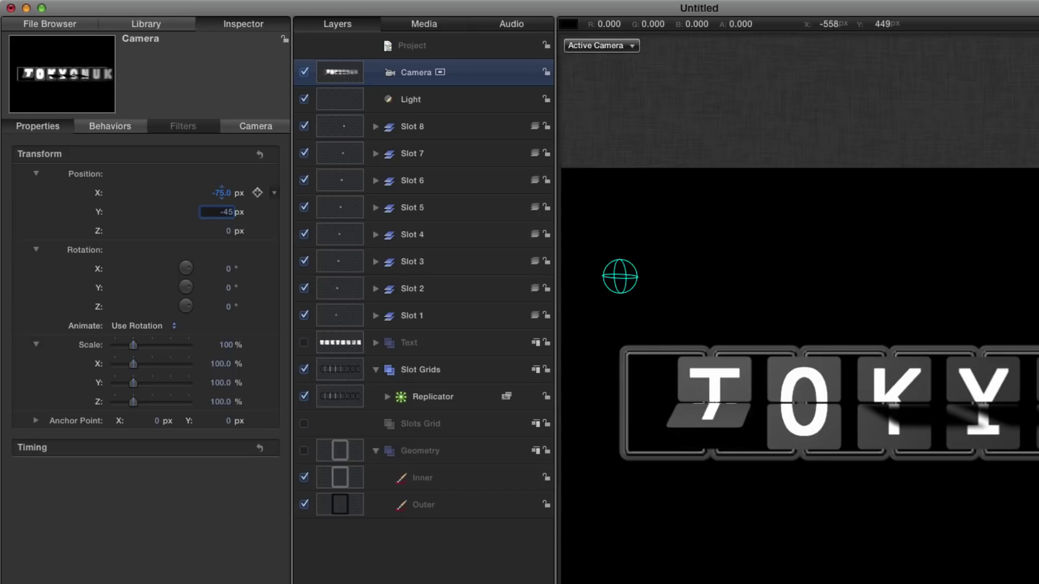
key(Tab)
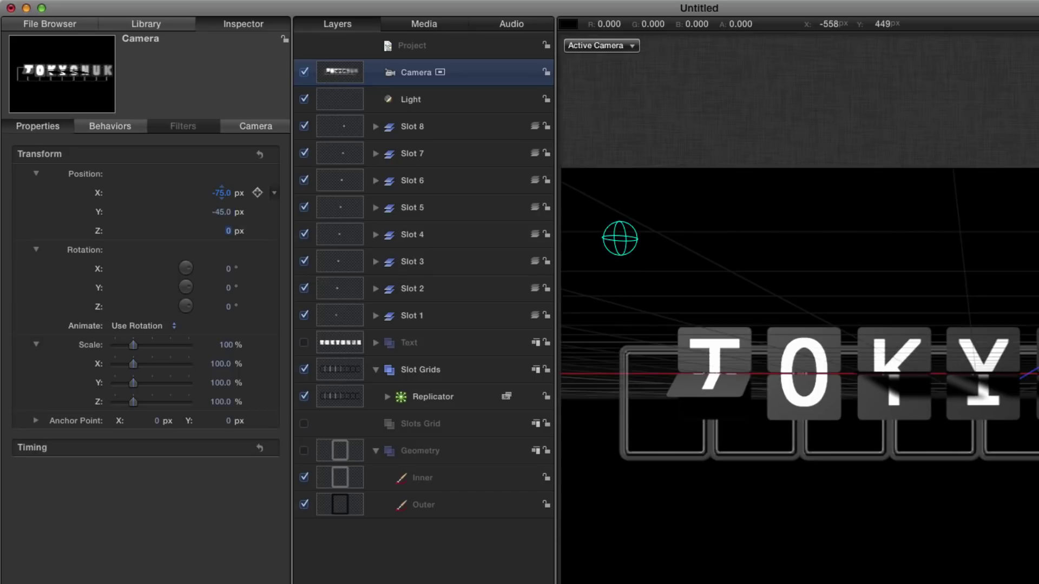
Convert the Slot Grids group to a 3D group and hide the canvas's 3D grid.
click(340, 370)
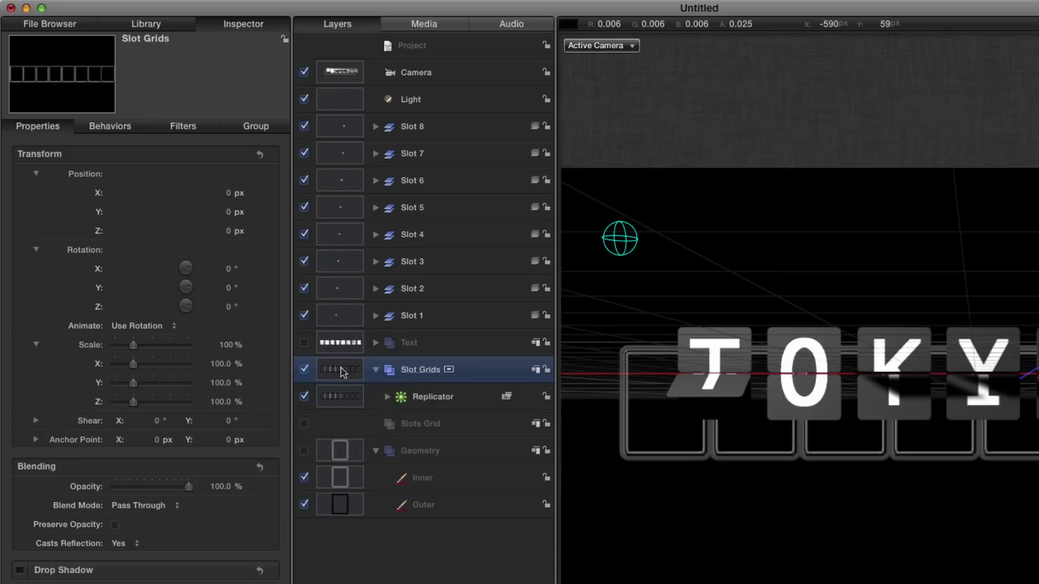
right_click(333, 375)
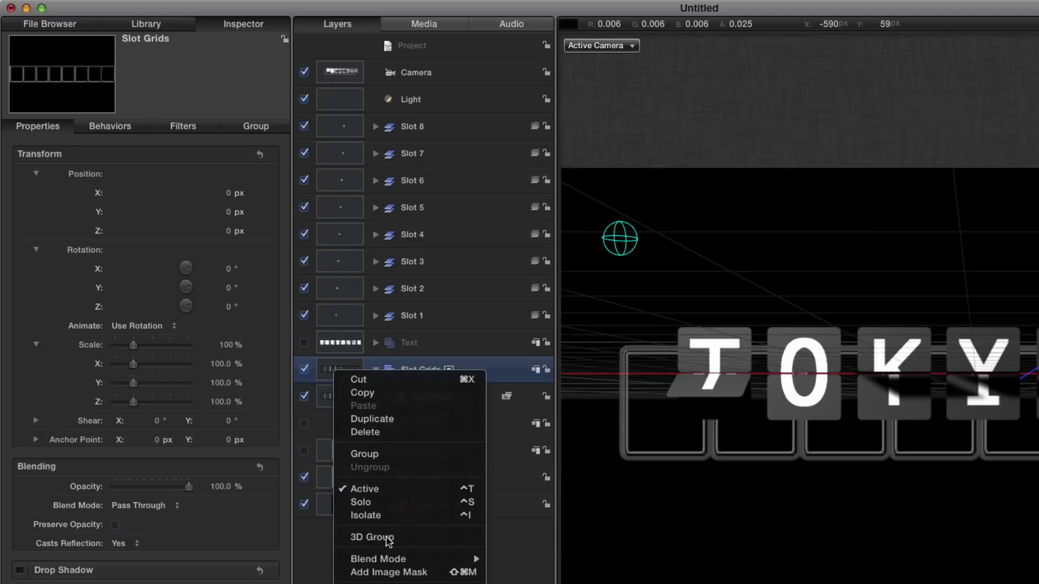
click(388, 540)
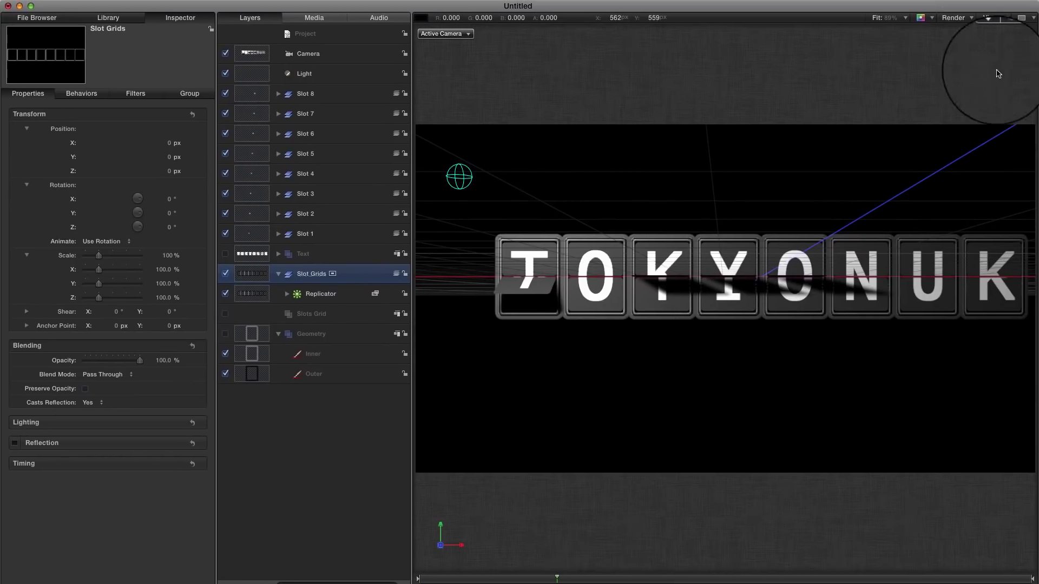
click(991, 17)
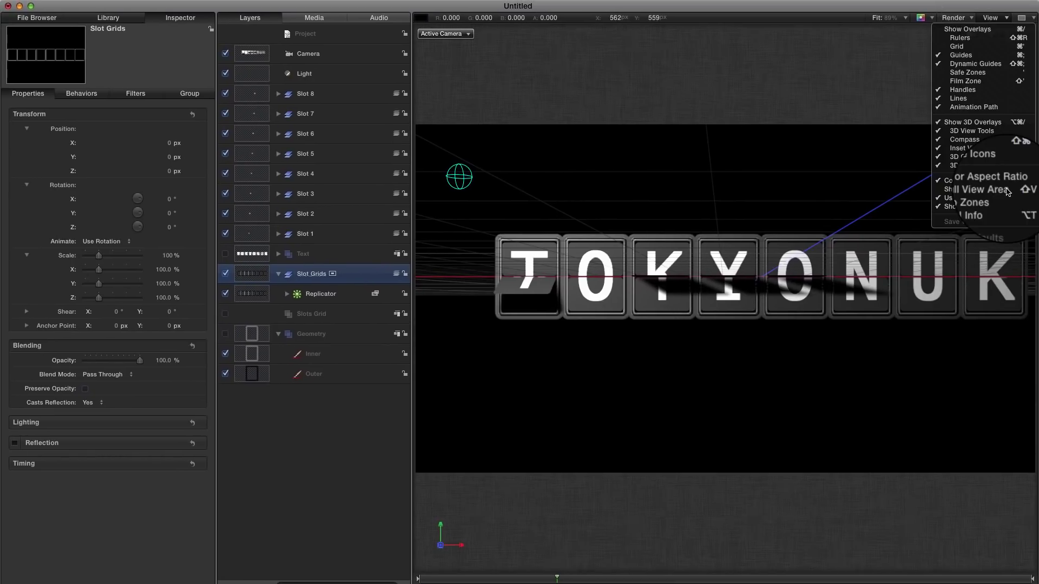
click(998, 158)
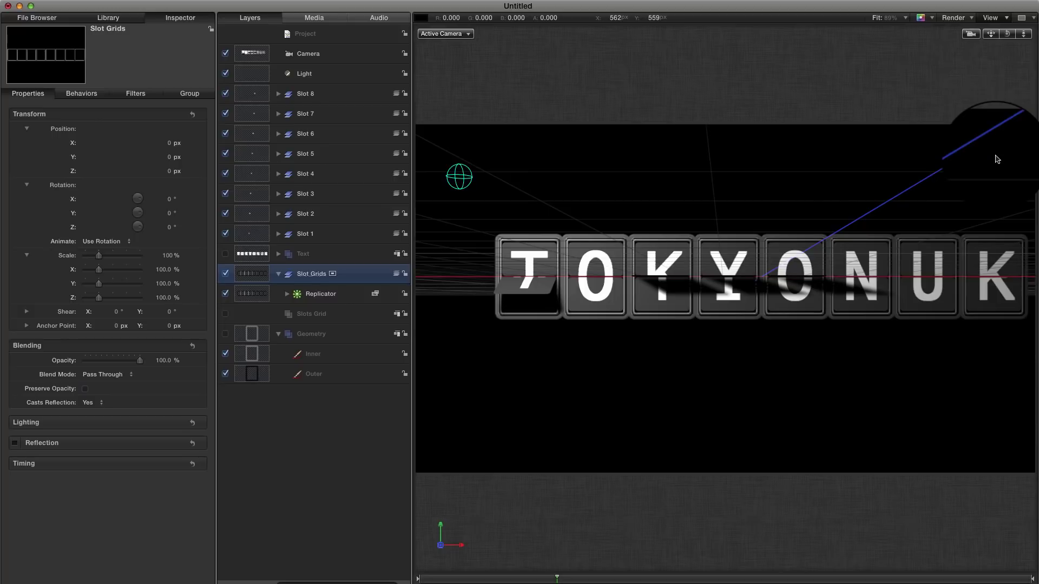
Apply the Sweep camera behavior to the Camera, with a start of -30° and an end of -15°.
click(250, 54)
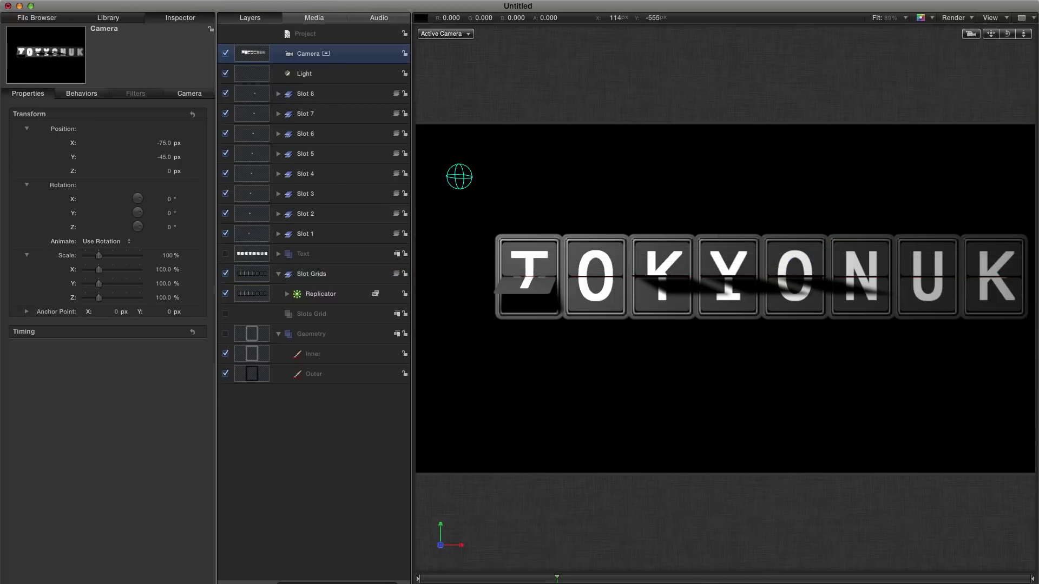
click(109, 17)
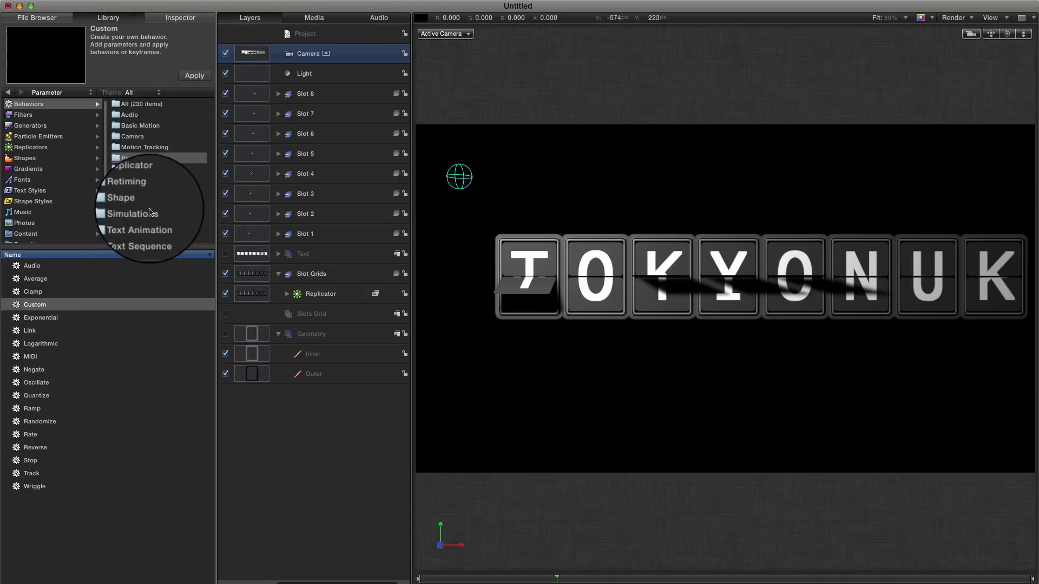
click(140, 140)
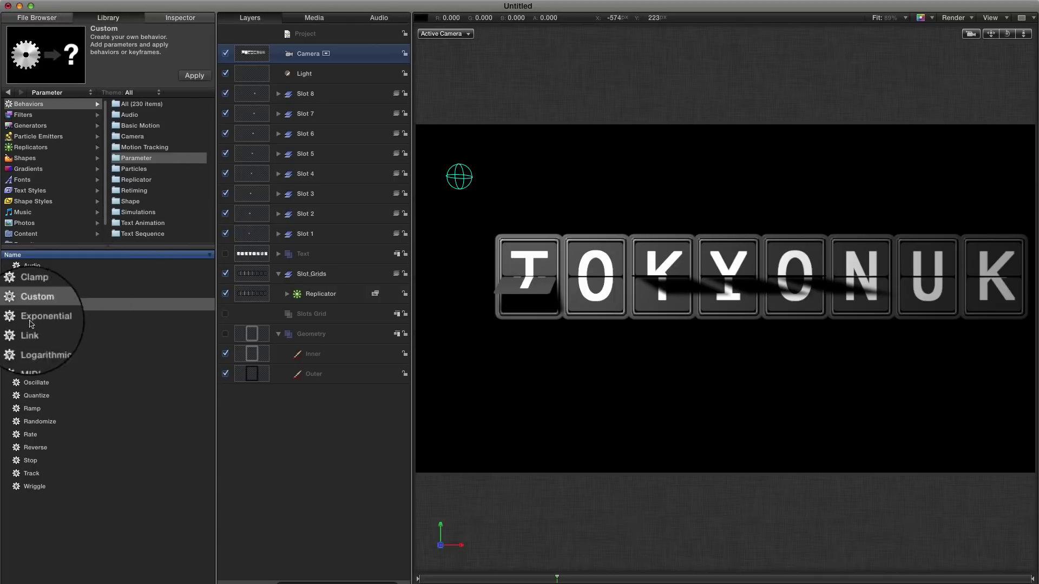
click(193, 76)
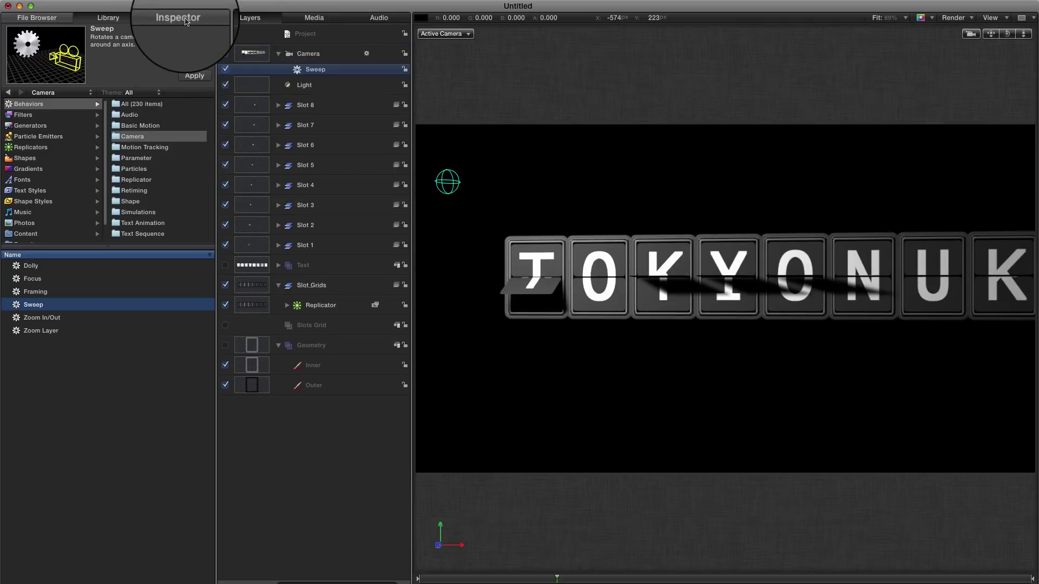
click(186, 20)
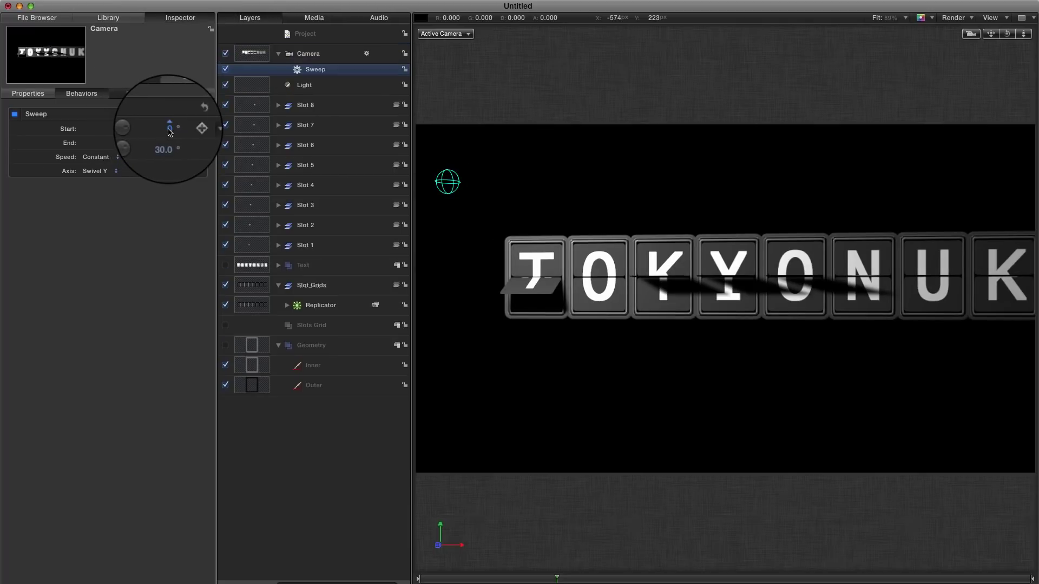
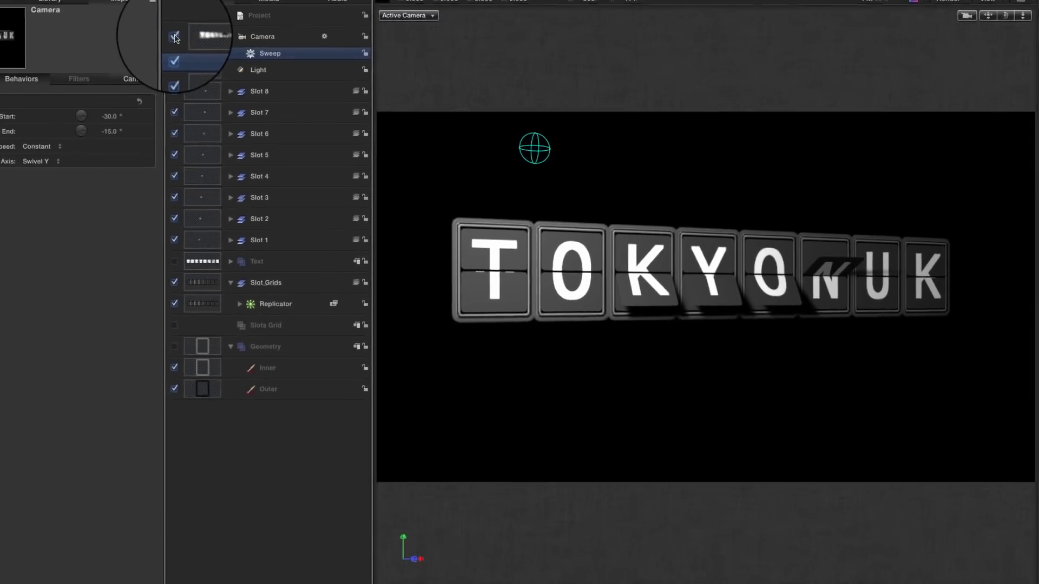
Turn off the Camera and move the Slot Grids group to the top of the layer order.
click(225, 54)
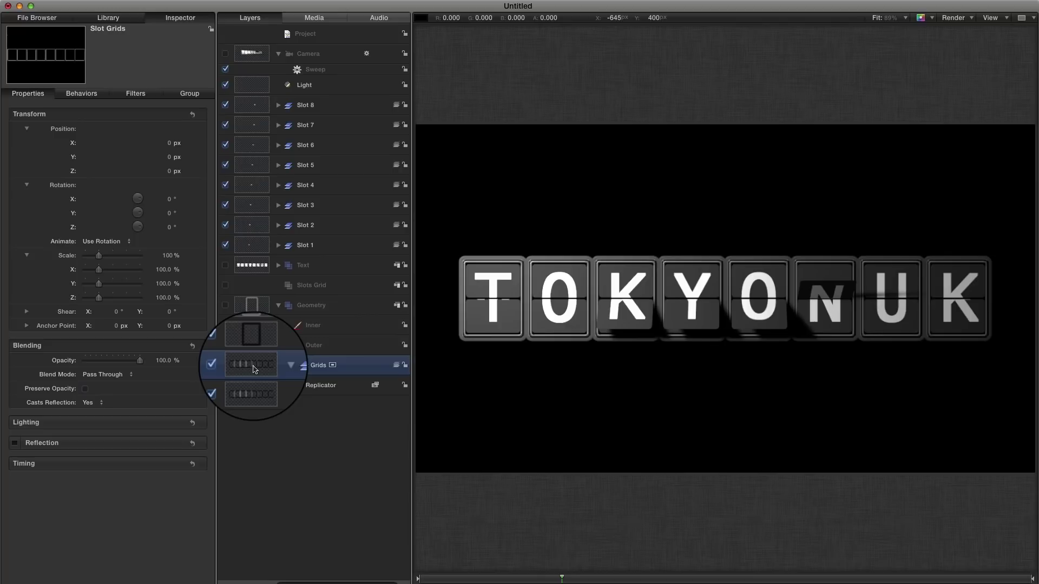
drag(253, 369, 341, 43)
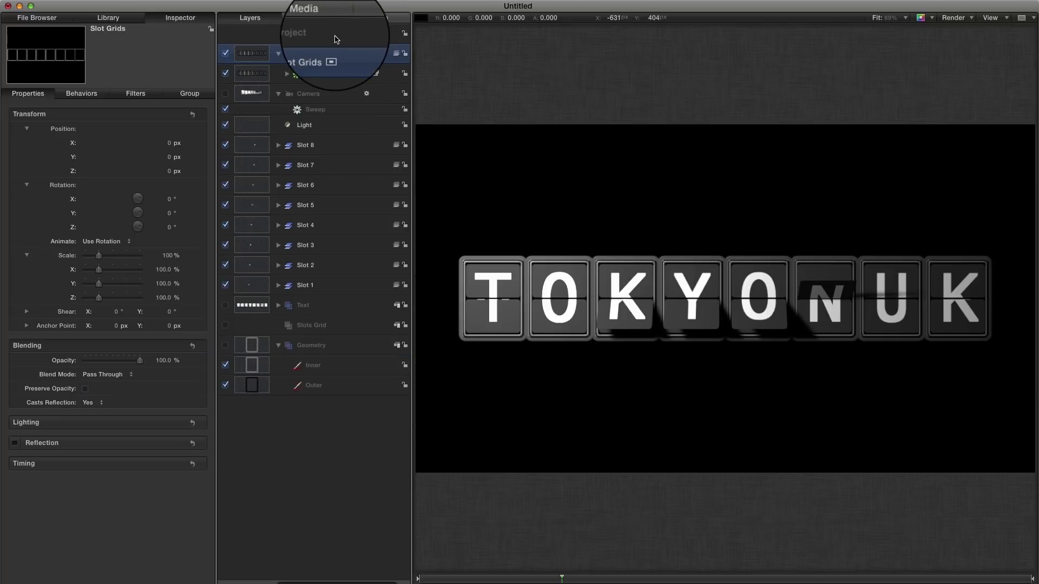
Create a new group beneath Slot Grids and draw a thin rectangle in it across the middle of all eight slots.
click(335, 37)
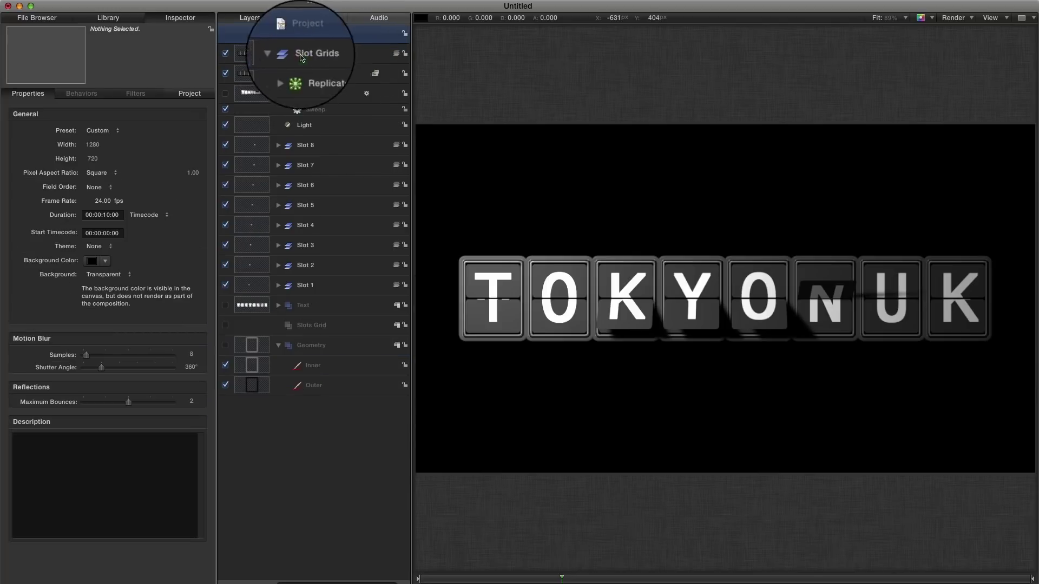
key(shift+super+n)
drag(256, 77, 271, 47)
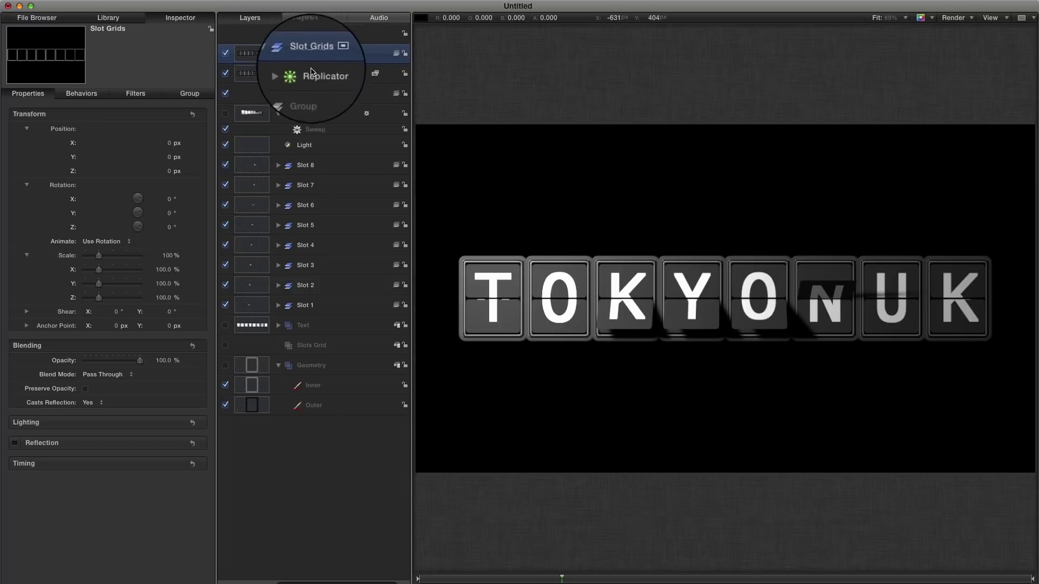
click(296, 97)
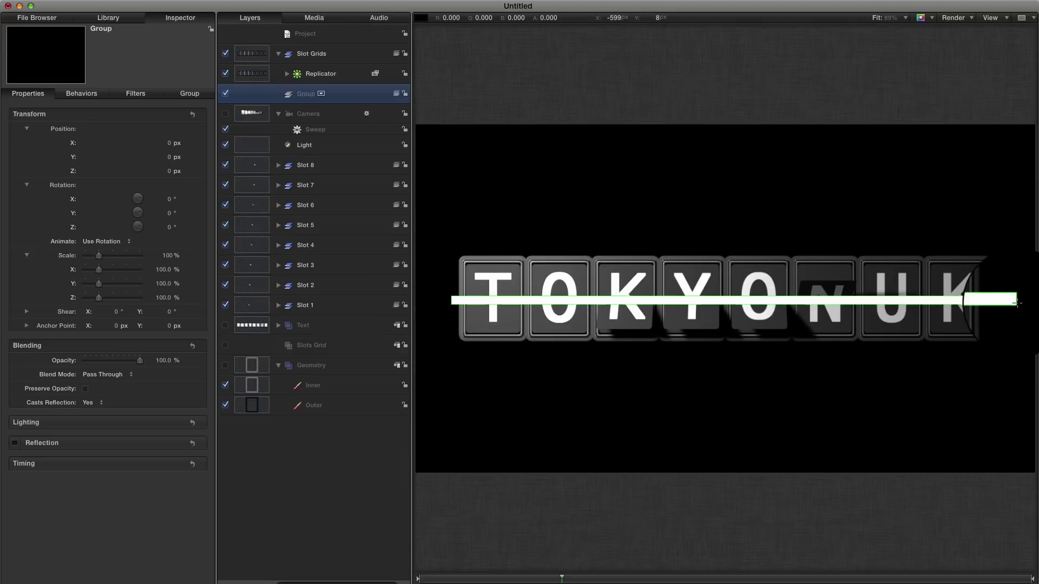
drag(1018, 302, 1017, 303)
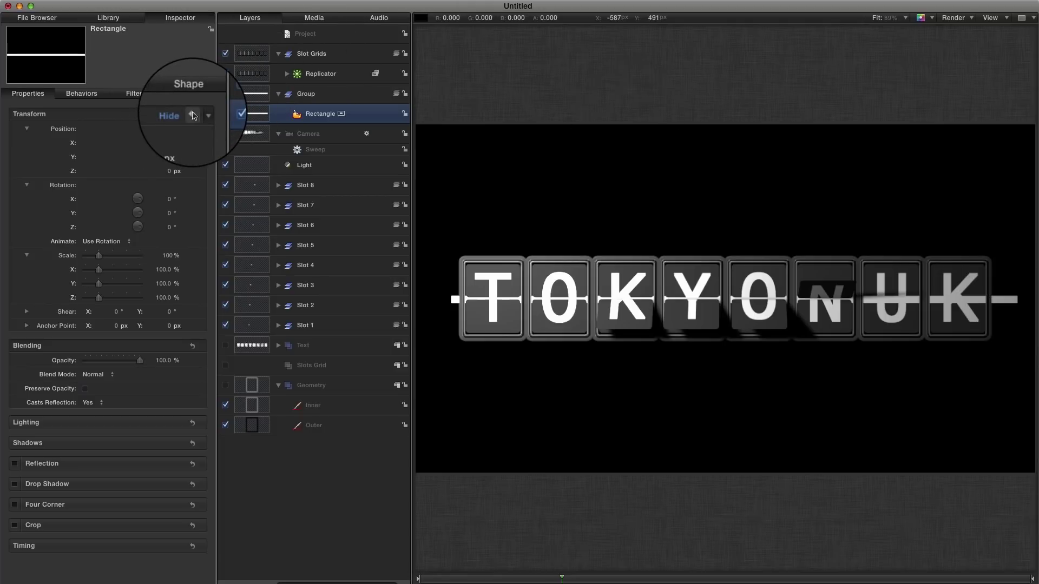
Fill the rectangle with black and position it at X 0, Y 0 and Z 1 px.
click(187, 93)
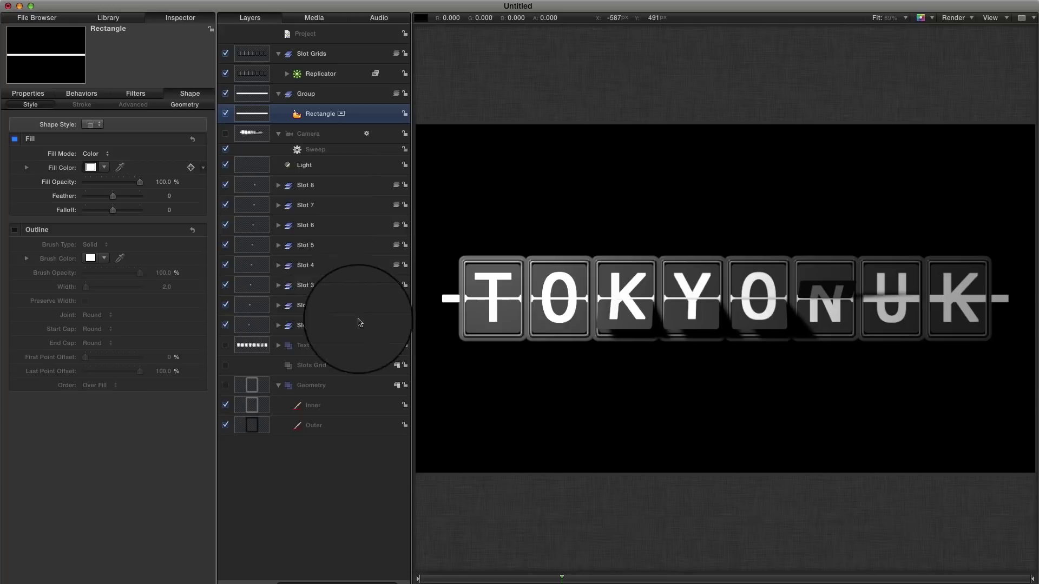
key(super+shift+c)
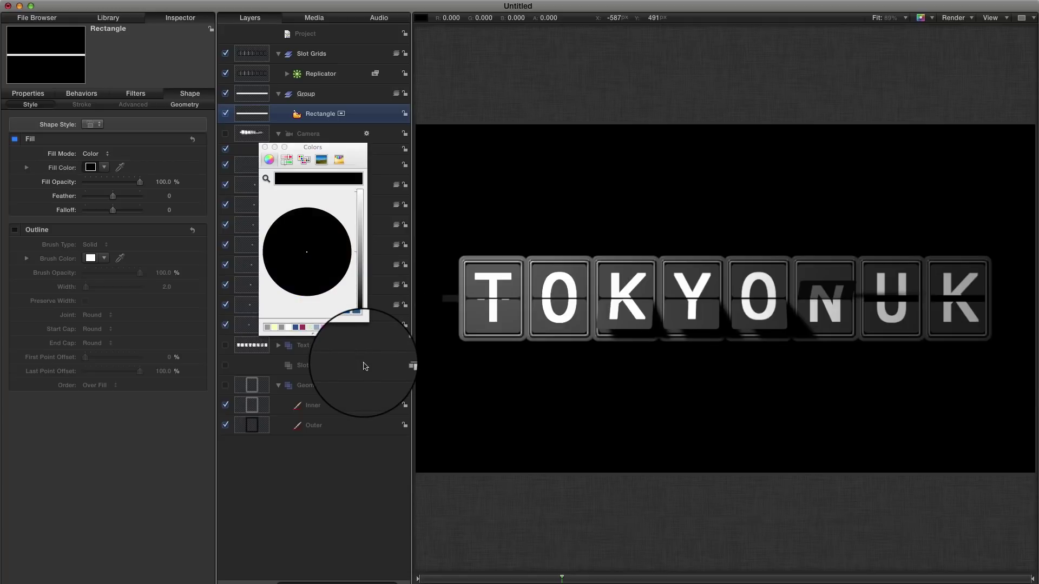
click(265, 146)
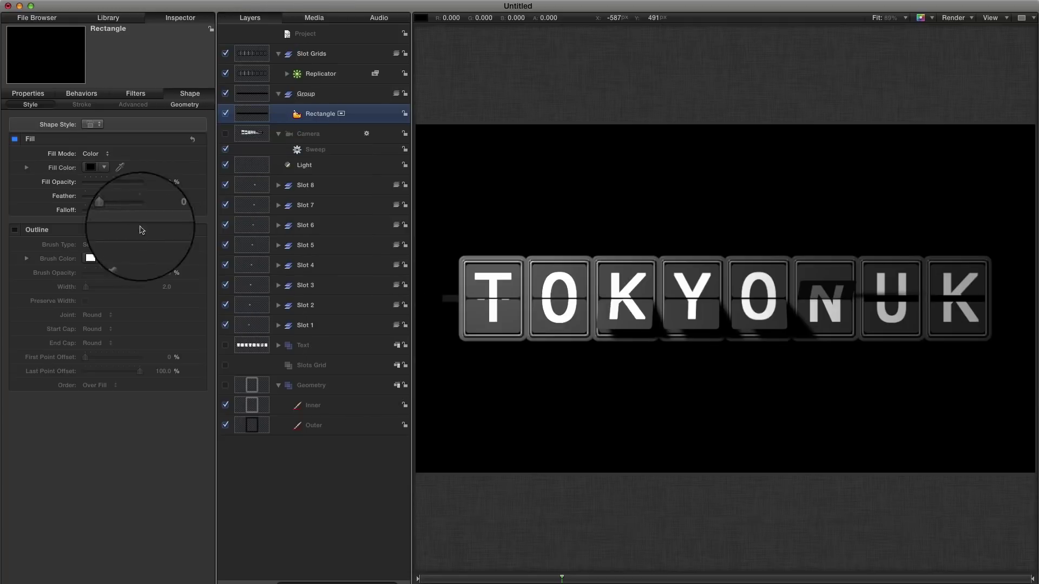
key(F1)
text(1)
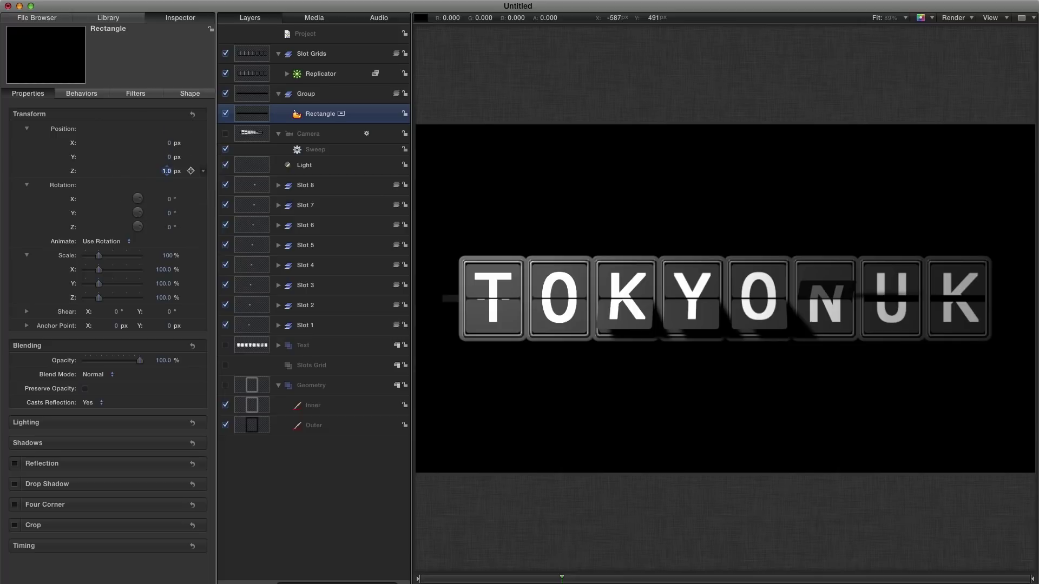
Set the Z position of the Slot Grids group to 1 px, matching the rectangle.
key(Return)
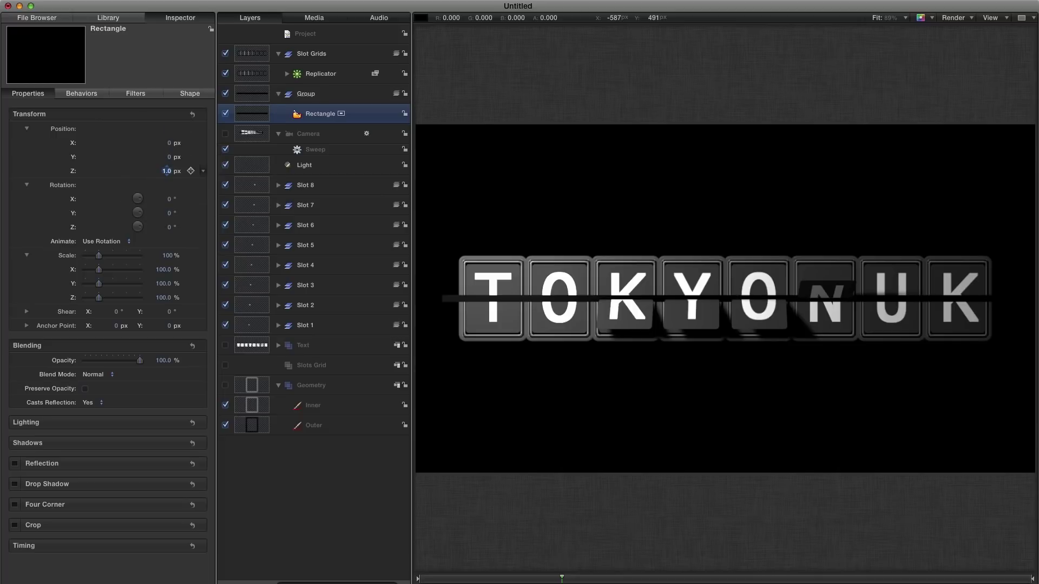
click(247, 56)
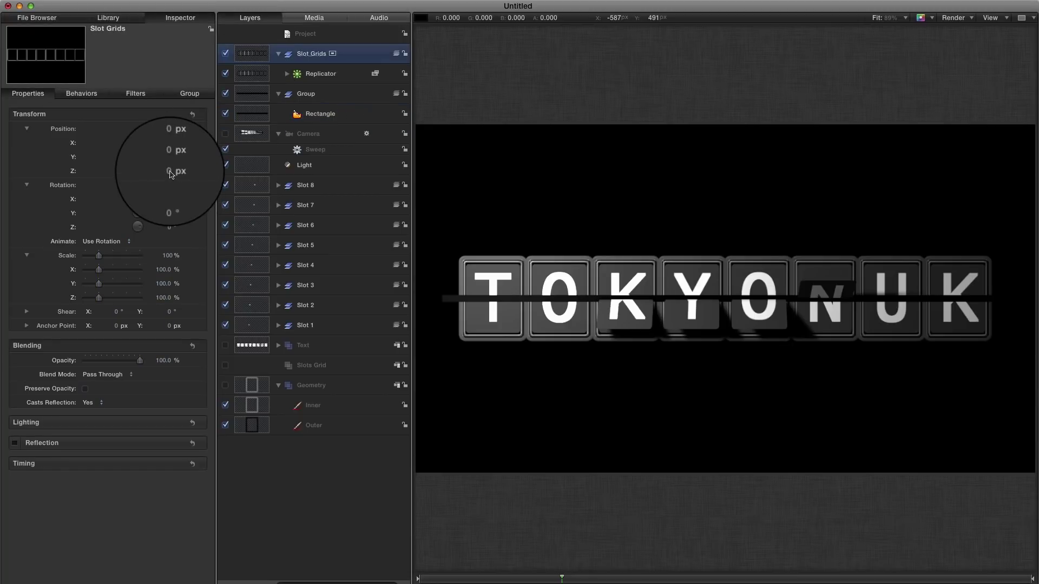
drag(170, 174, 170, 170)
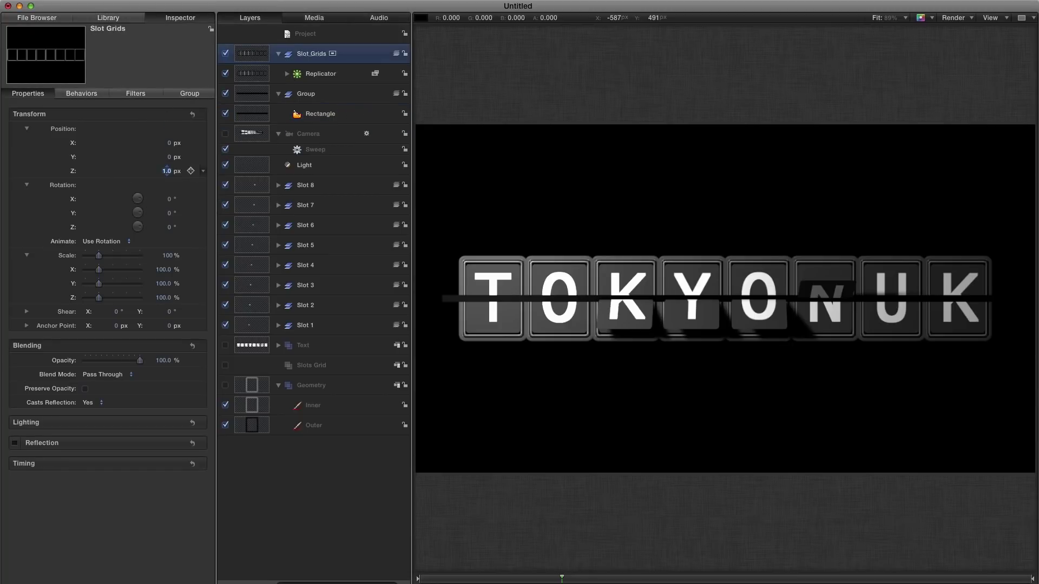
Halve the thickness of the black centre rectangle by setting its Y scale to 50%.
click(249, 120)
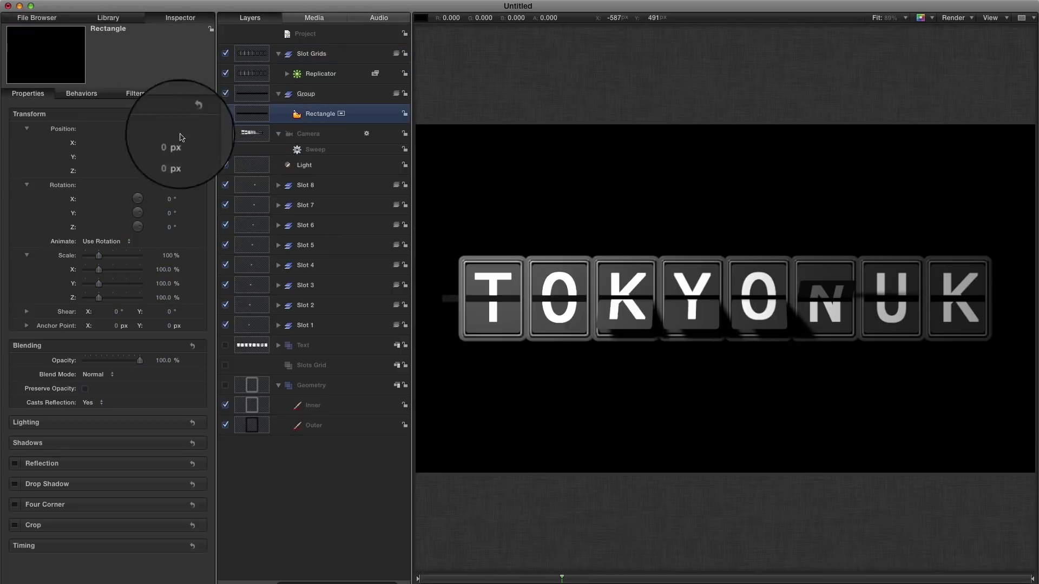
click(164, 284)
text(50)
key(Return)
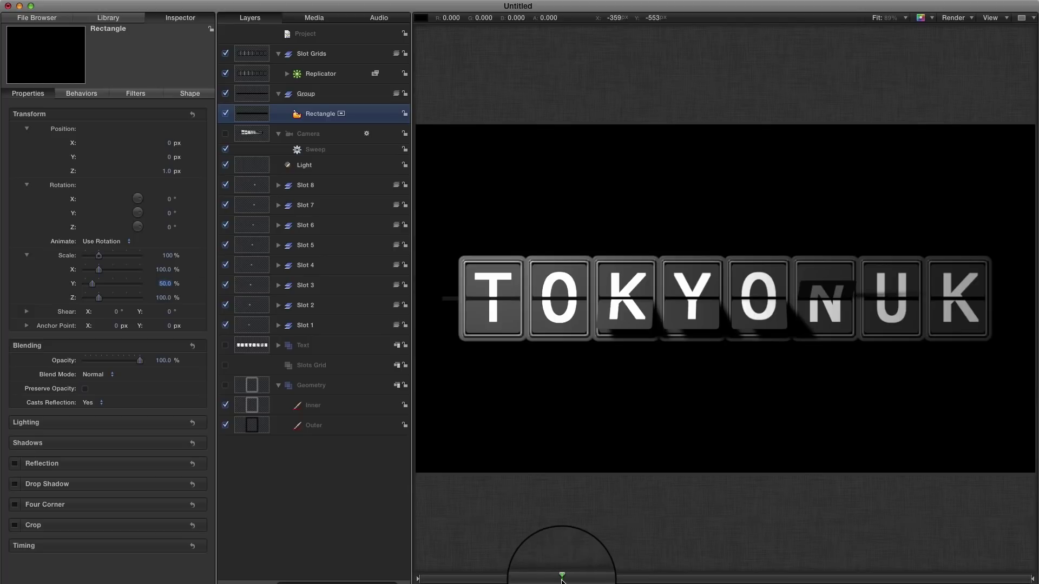
Set the rectangle's lighting Shading to Off and check the centre bar at another frame.
click(174, 423)
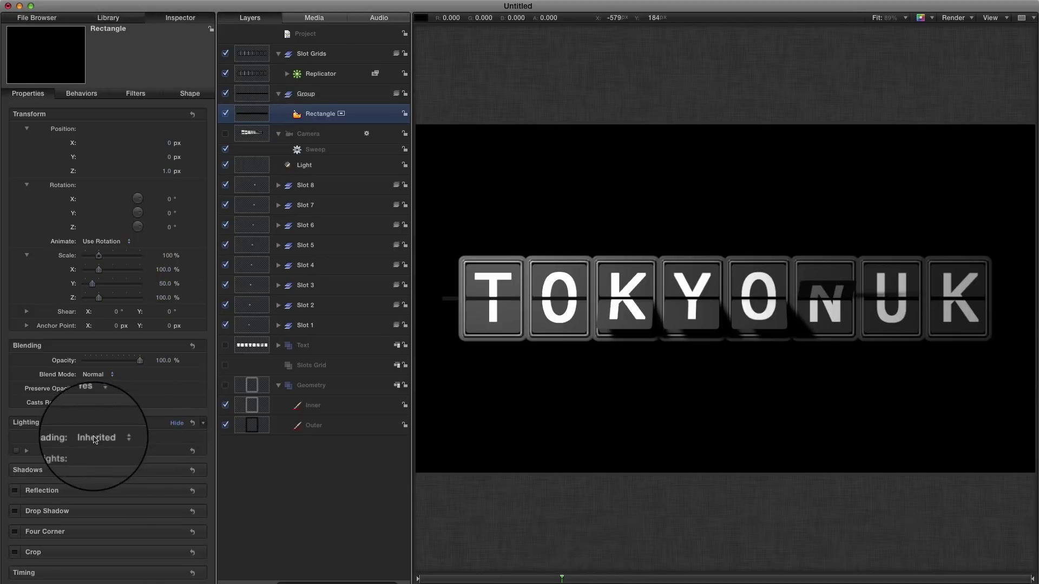
click(95, 438)
click(92, 456)
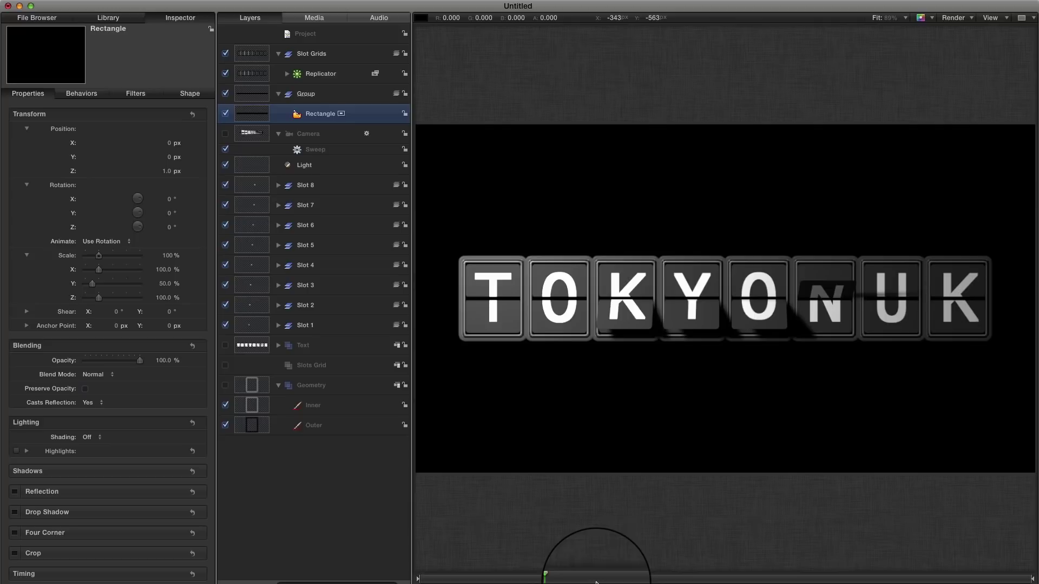
click(597, 579)
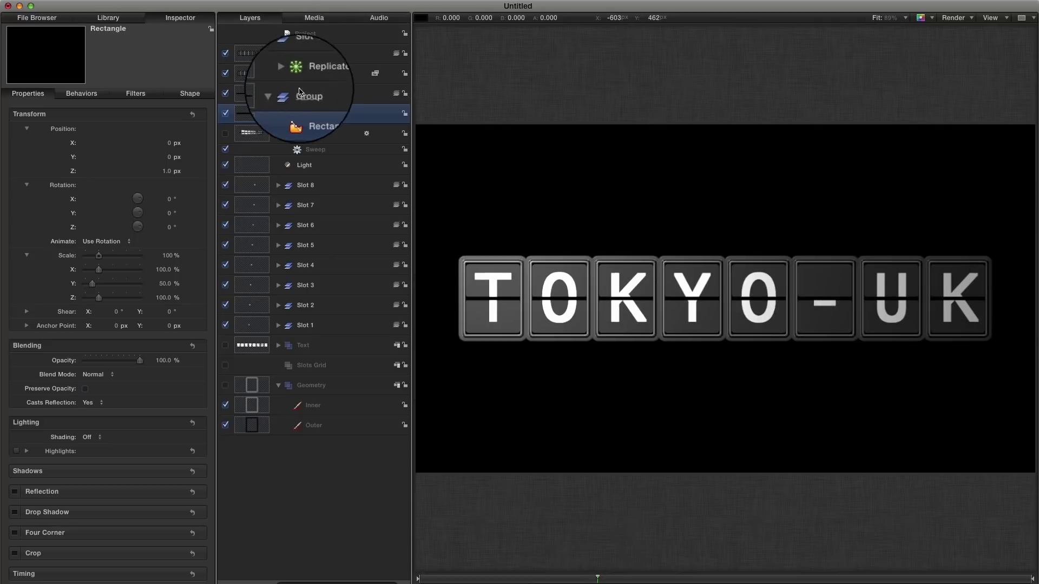
Turn the Camera back on and enable Motion Blur in the render options.
click(226, 134)
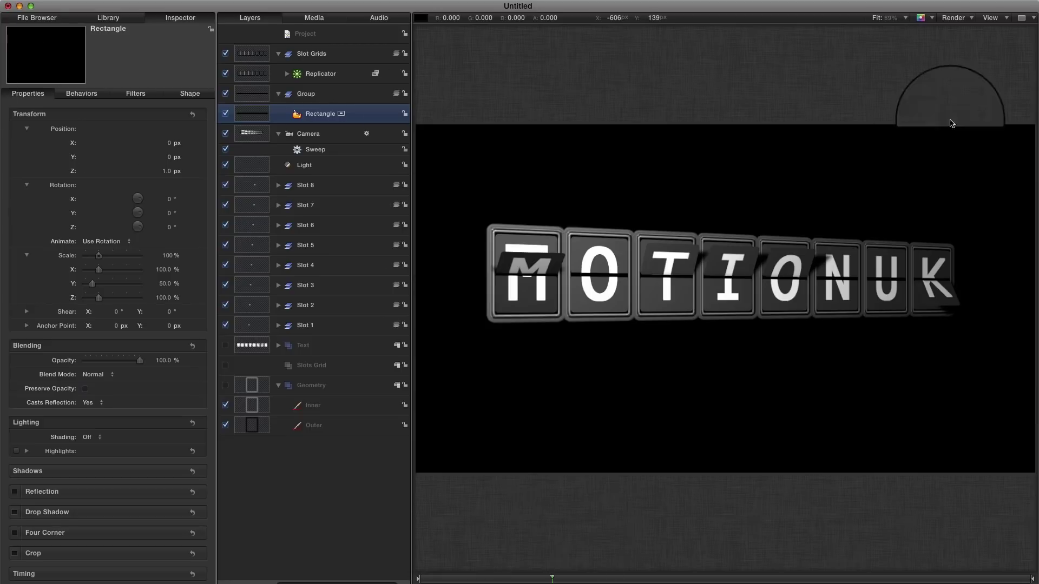
click(971, 19)
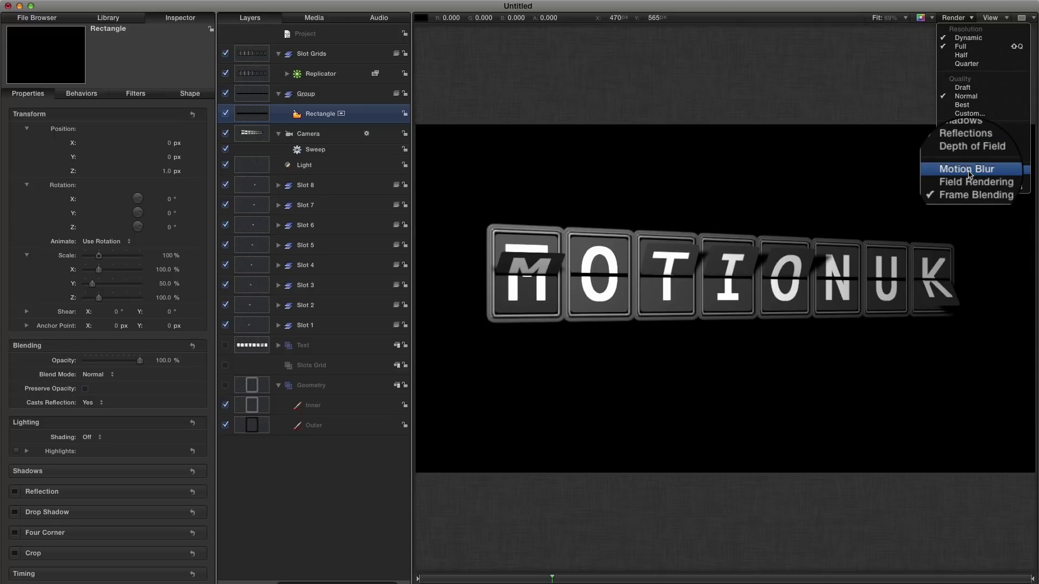
click(969, 171)
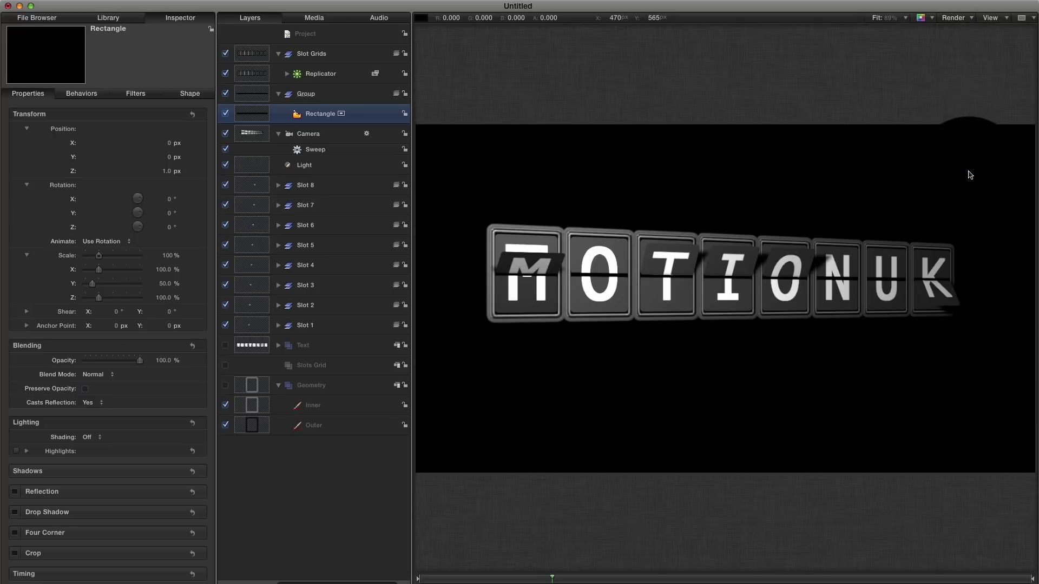